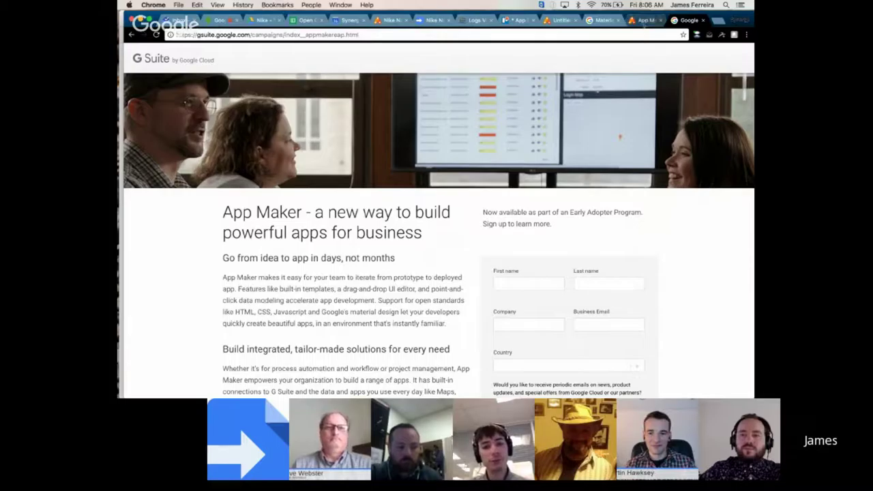
- Open App Maker University's video training page and look through its tutorials, templates and other resources
left_click(645, 20)
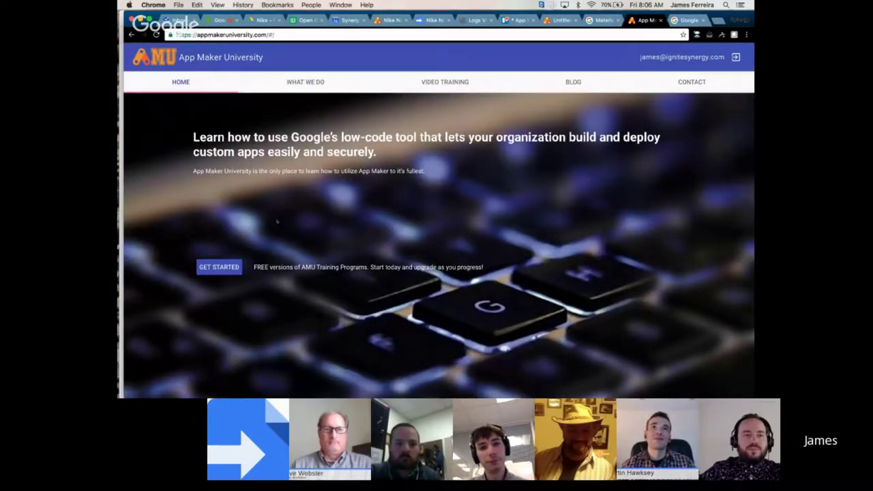
left_click(219, 266)
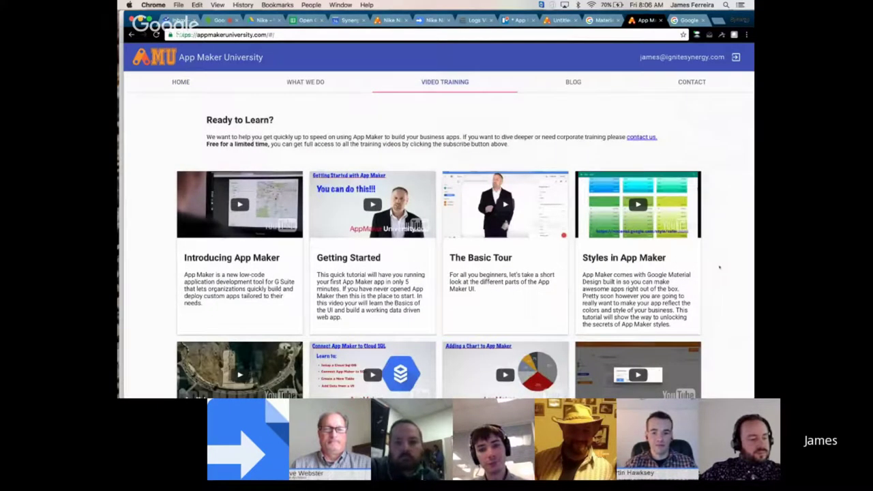
scroll(719, 268, "down", 5)
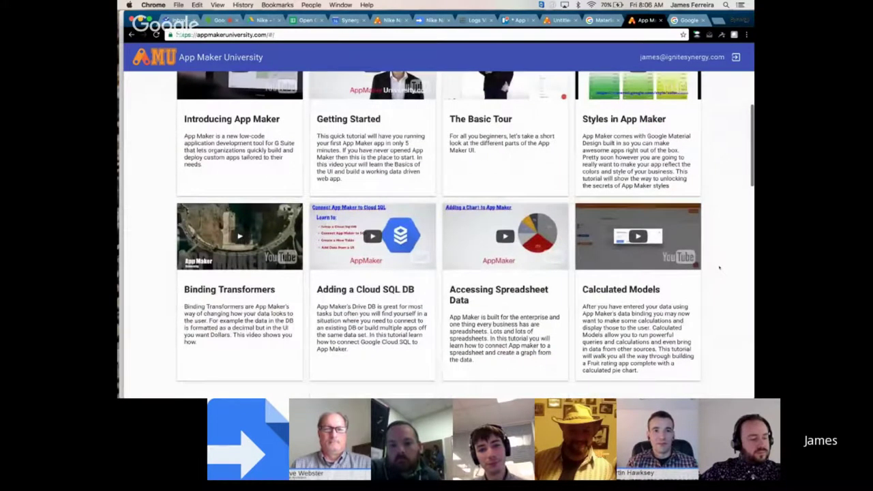
scroll(719, 268, "down", 10)
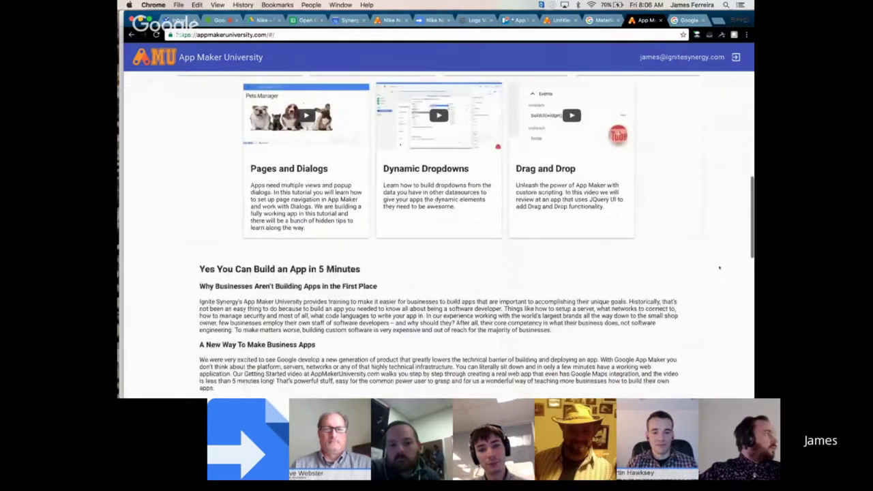
scroll(719, 268, "down", 12)
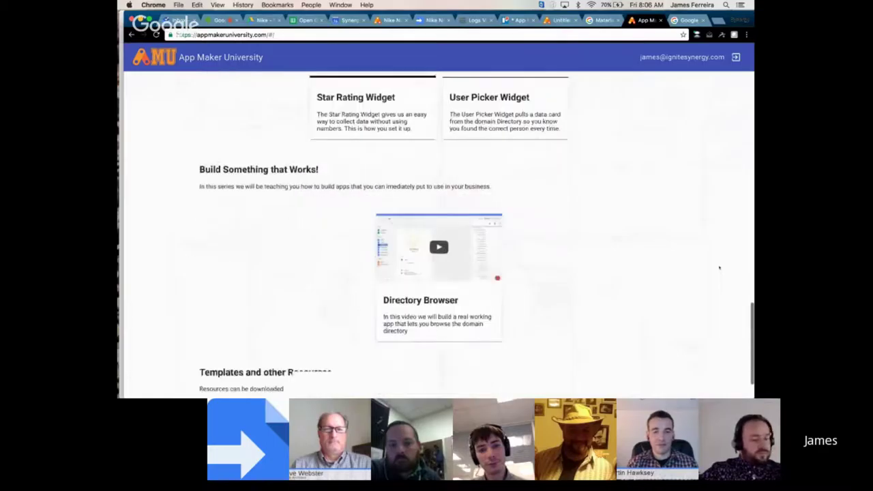
scroll(719, 268, "down", 3)
scroll(719, 268, "up", 10)
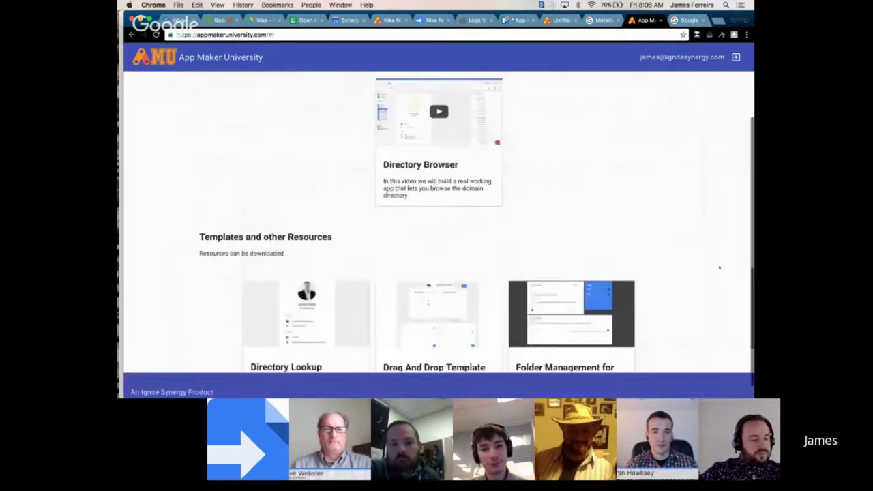
scroll(719, 268, "up", 12)
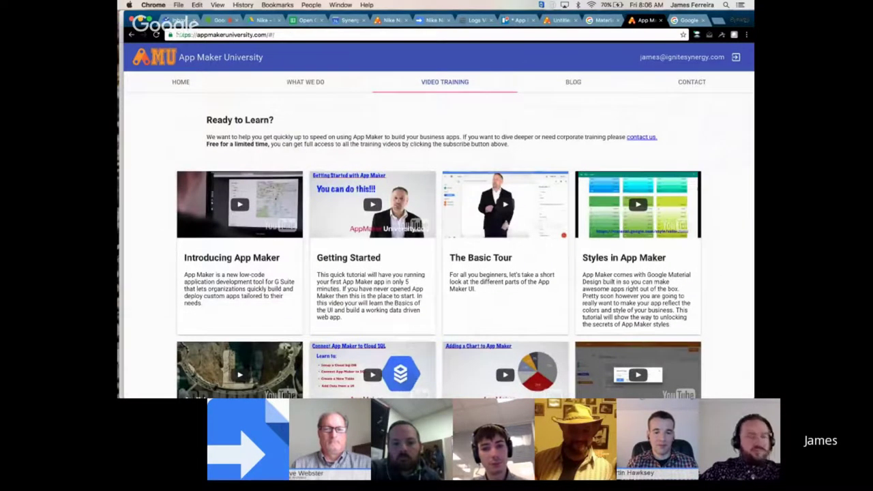
- Switch to the untitled app in the App Maker editor and rename it Places
left_click(556, 21)
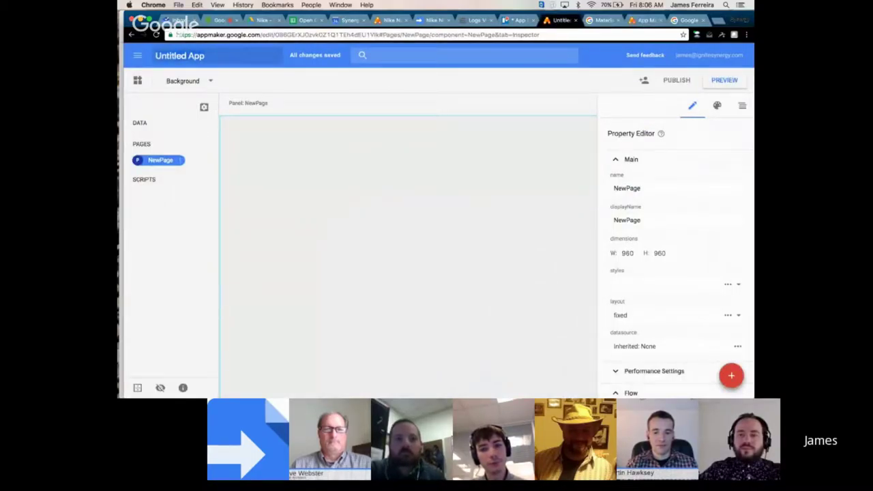
type("Places")
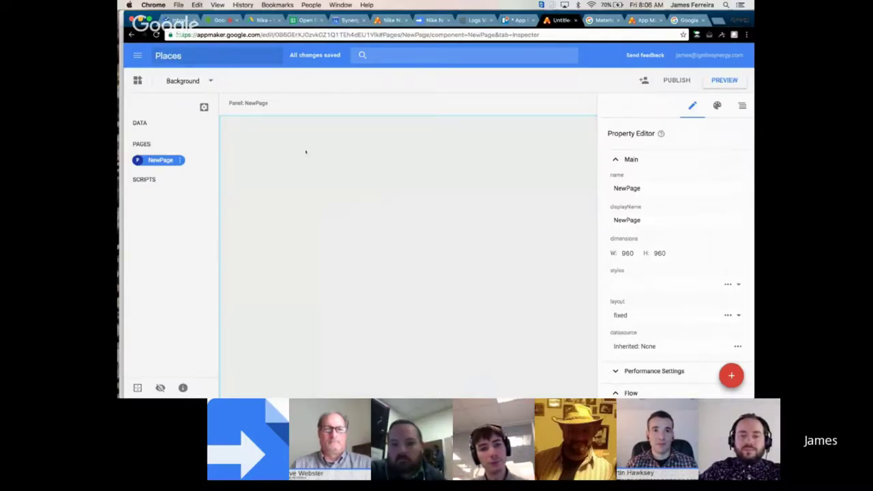
key("Return")
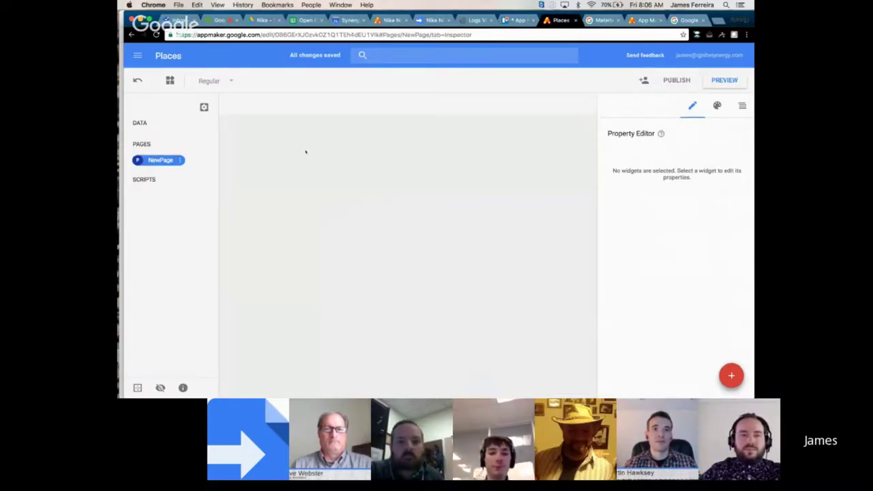
left_click(395, 227)
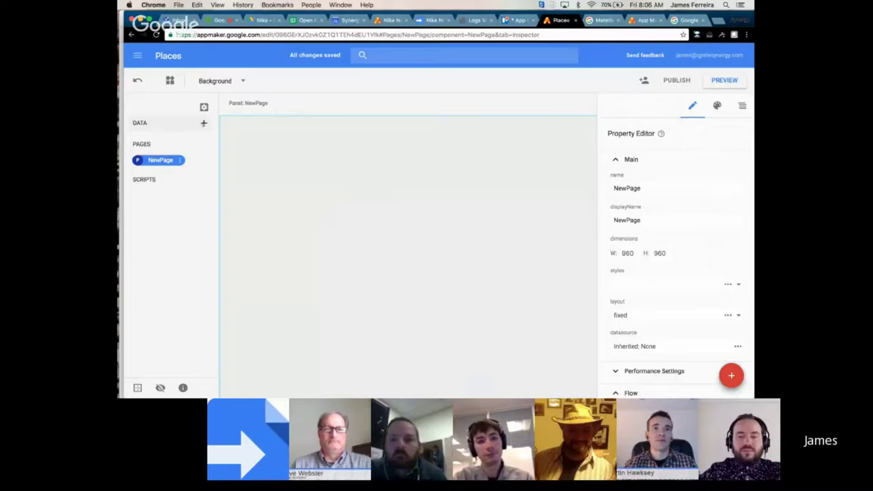
- Create a Google Drive Table data model named places without importing fields
left_click(203, 123)
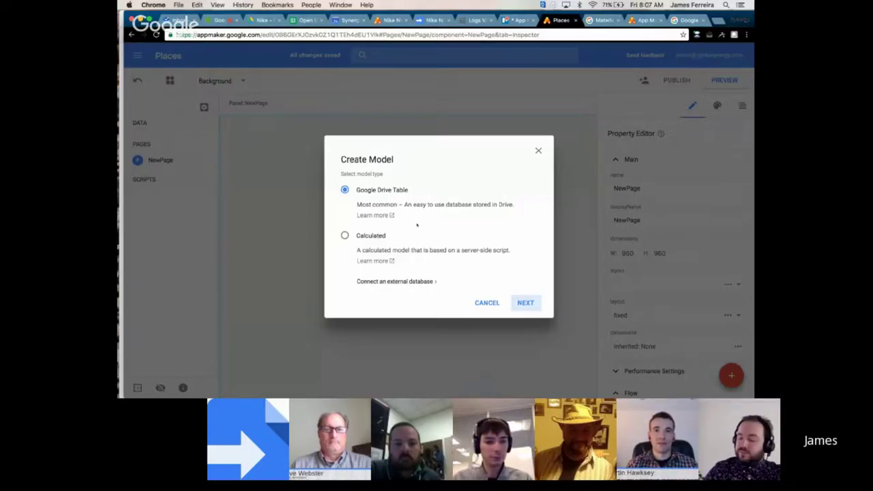
left_click(525, 302)
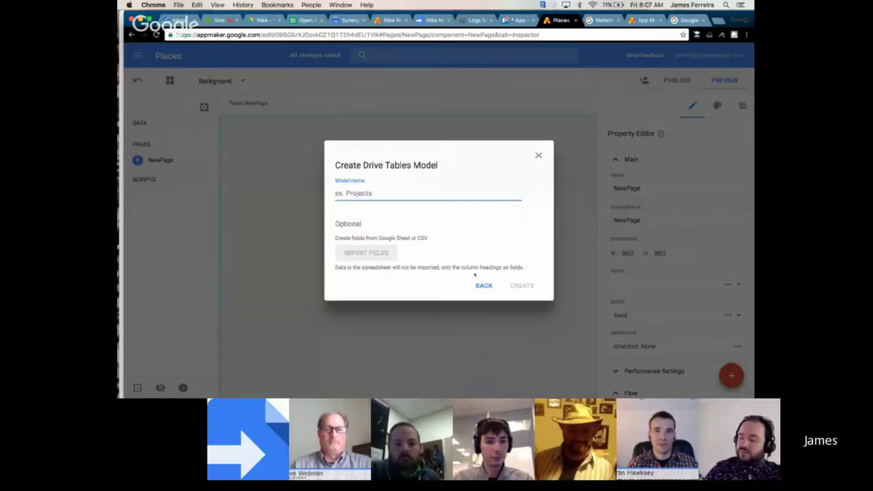
type("places")
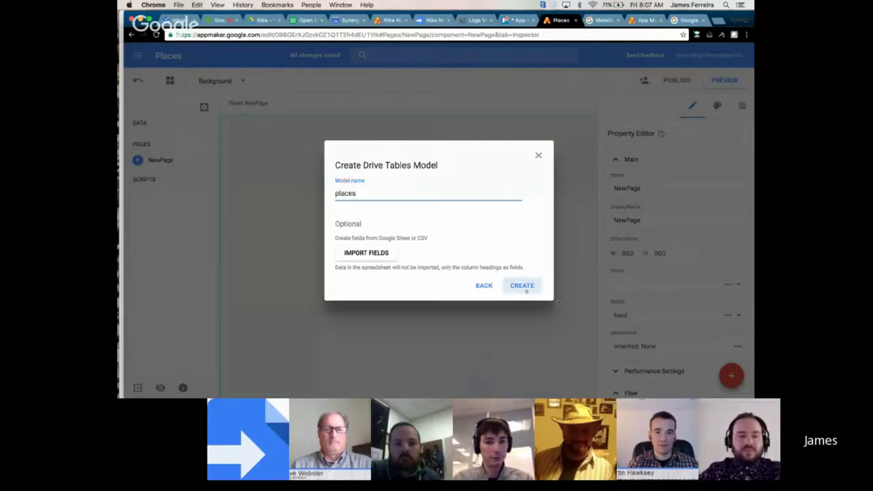
left_click(524, 287)
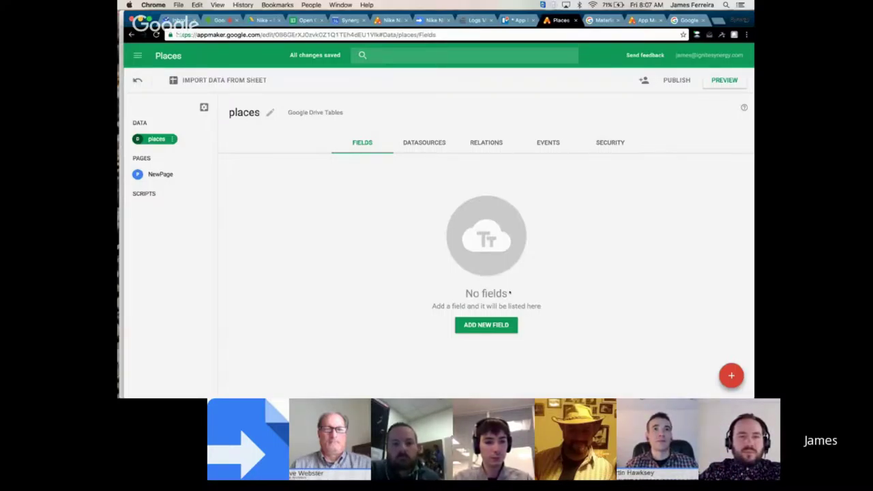
- Add a String field named Location to the places model
left_click(484, 326)
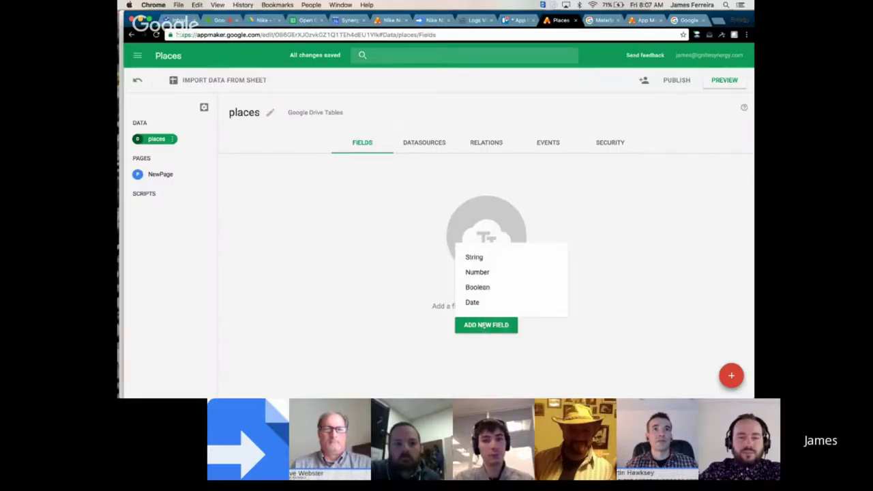
left_click(472, 257)
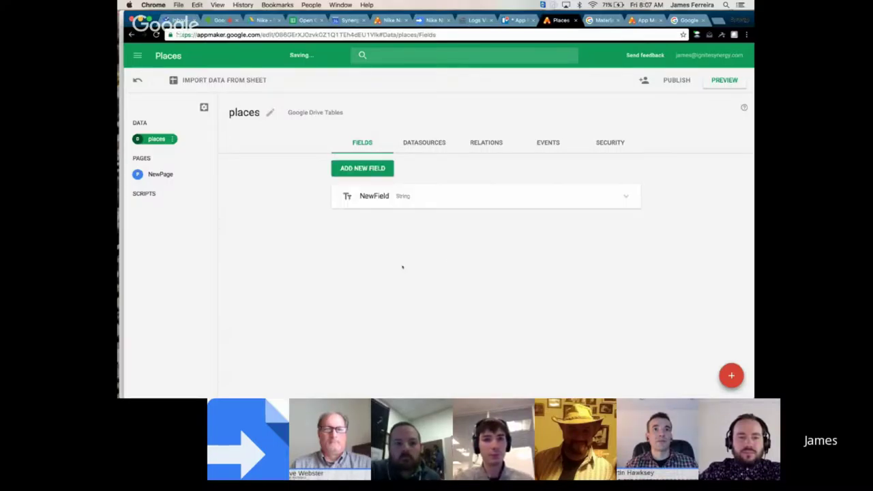
type("Location")
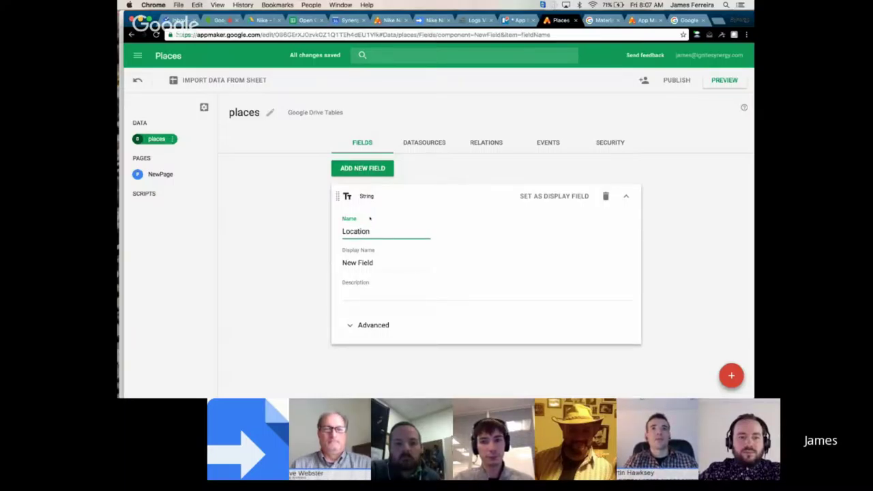
key("Tab")
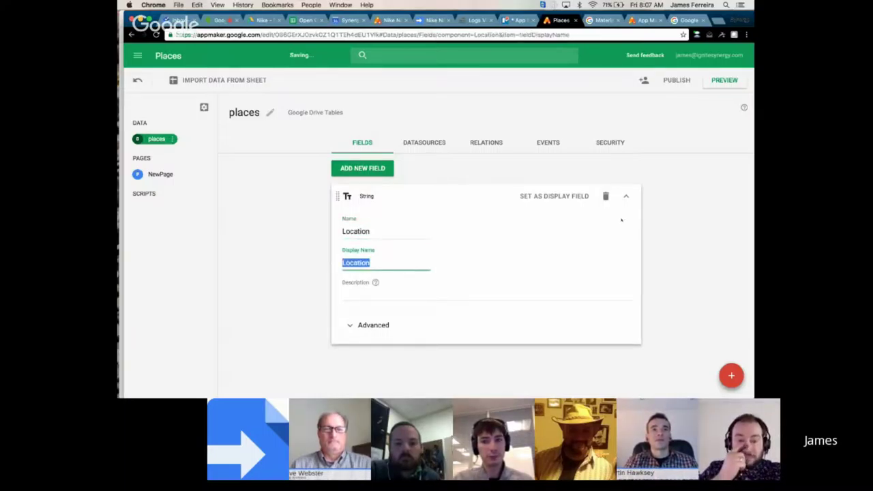
- Add a Number field named rating to the places model
left_click(362, 168)
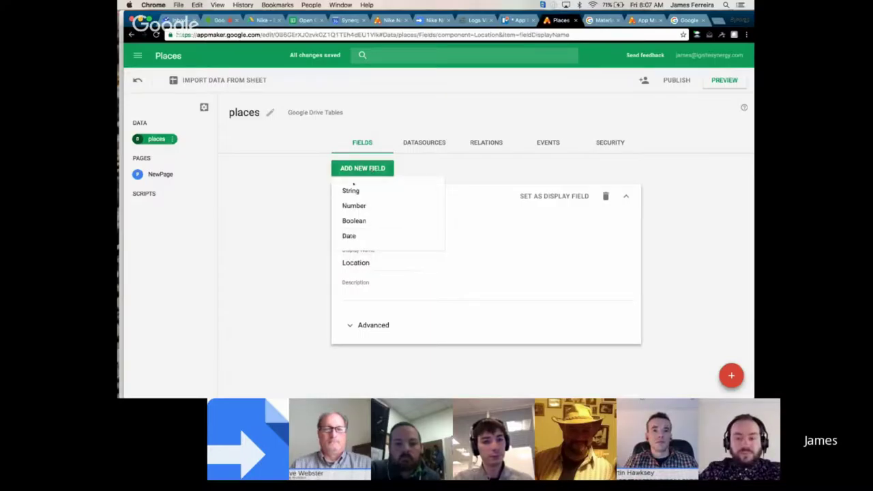
left_click(354, 206)
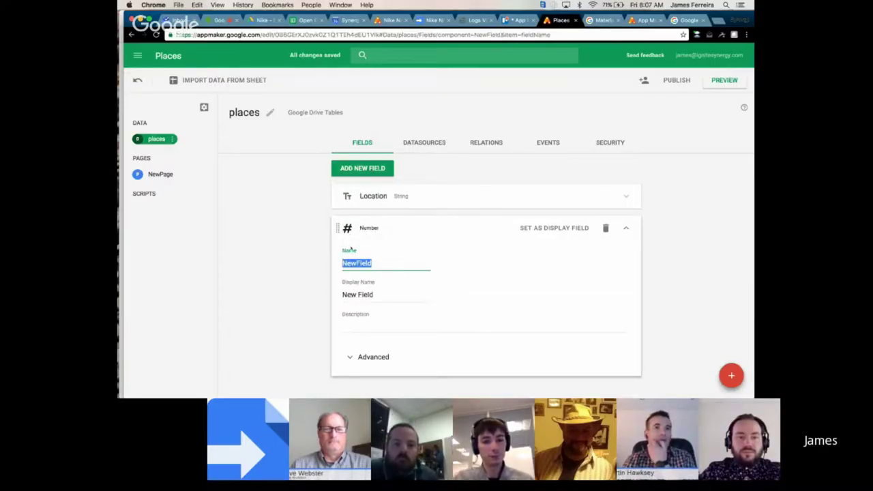
type("rating")
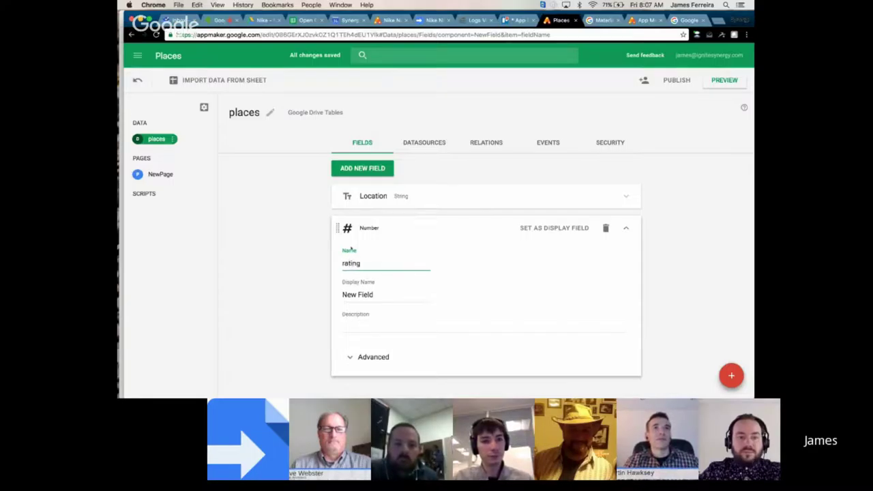
key("Tab")
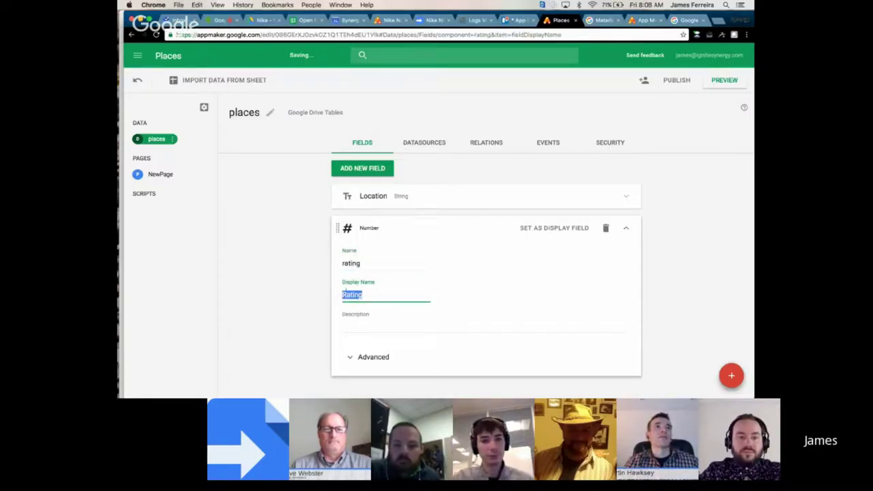
left_click(363, 271)
left_click(369, 294)
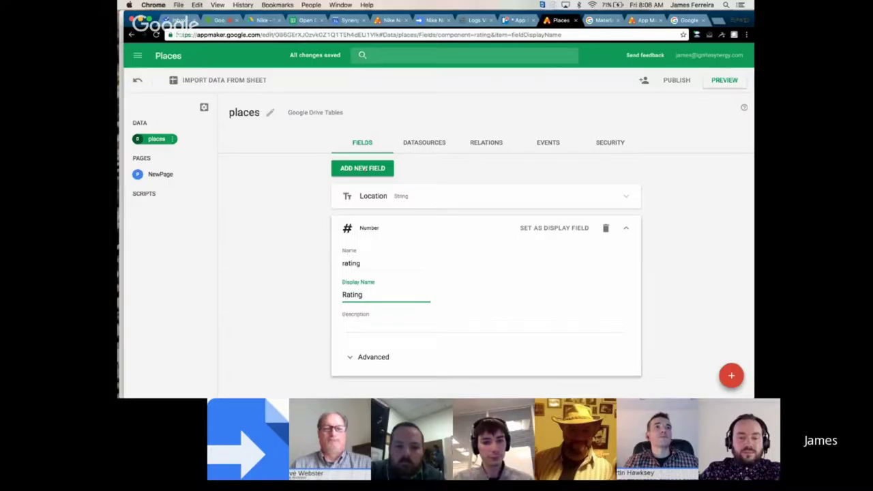
- Add a Boolean field named visited to the places model
left_click(372, 170)
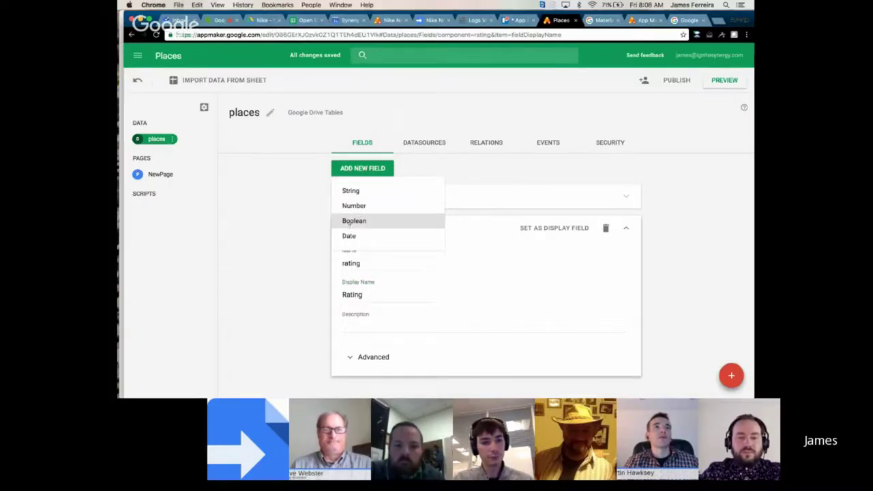
left_click(354, 222)
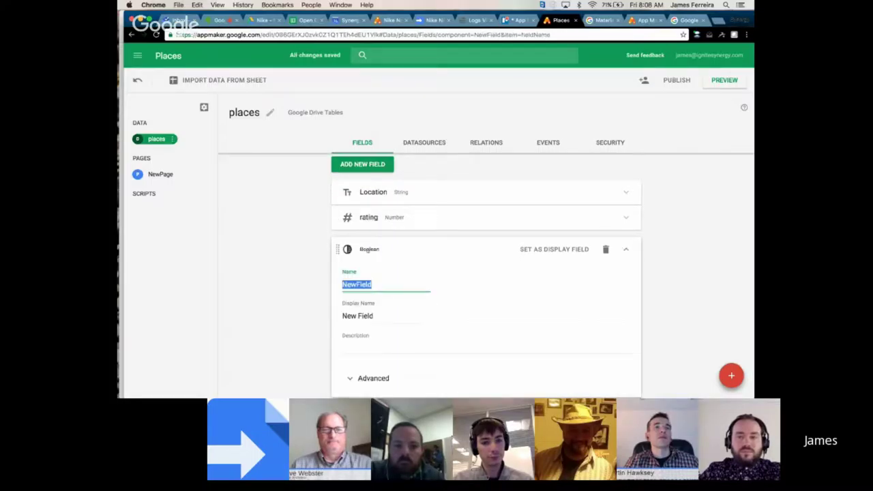
type("vis")
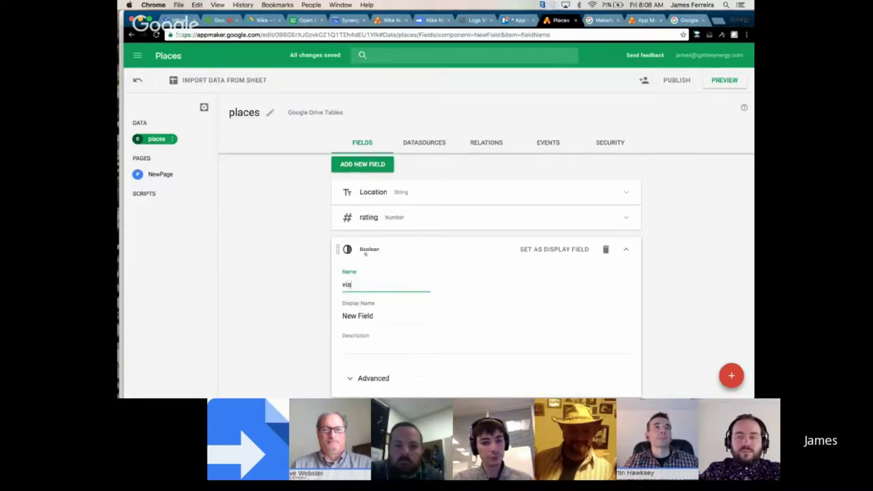
type("ited")
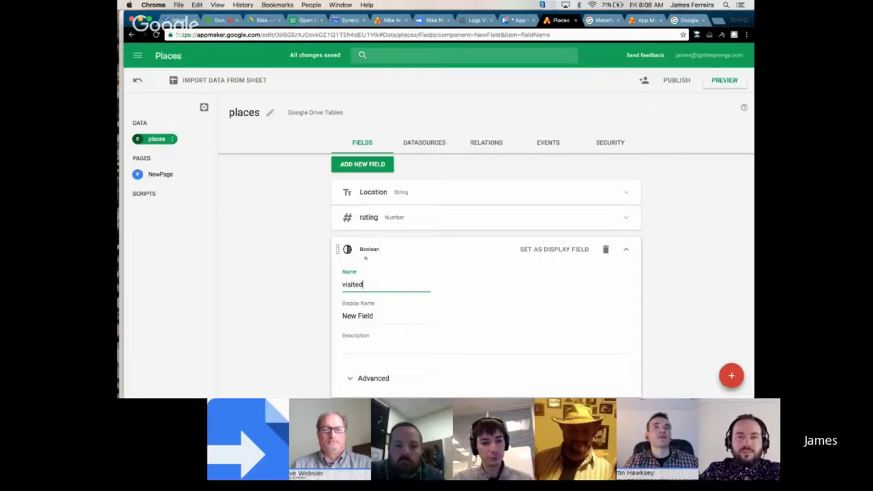
key("Tab")
- Add a Date field named date to the places model
left_click(363, 164)
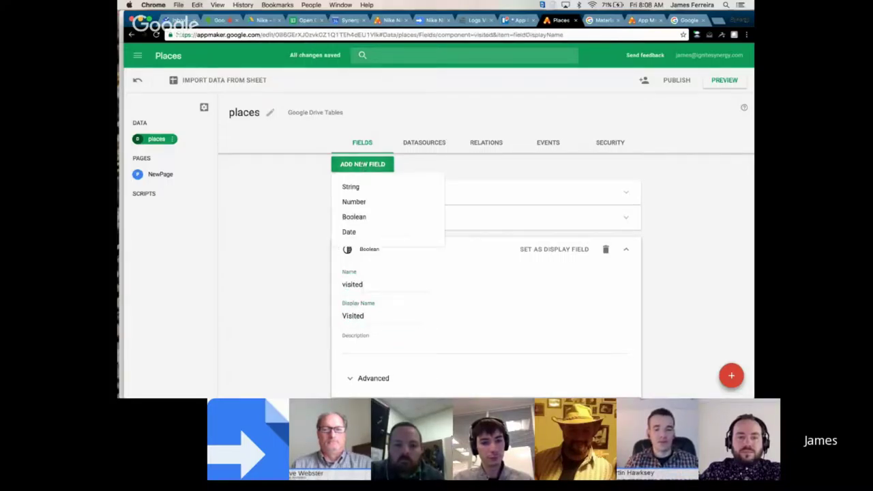
left_click(393, 237)
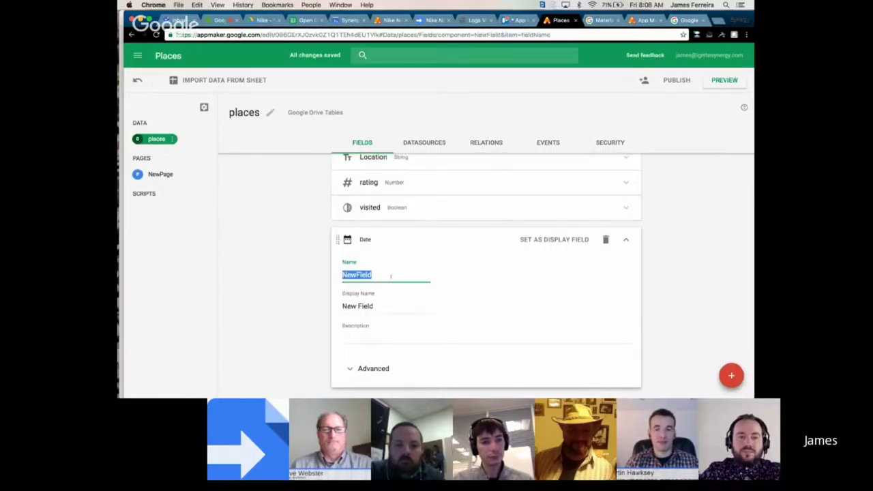
type("da")
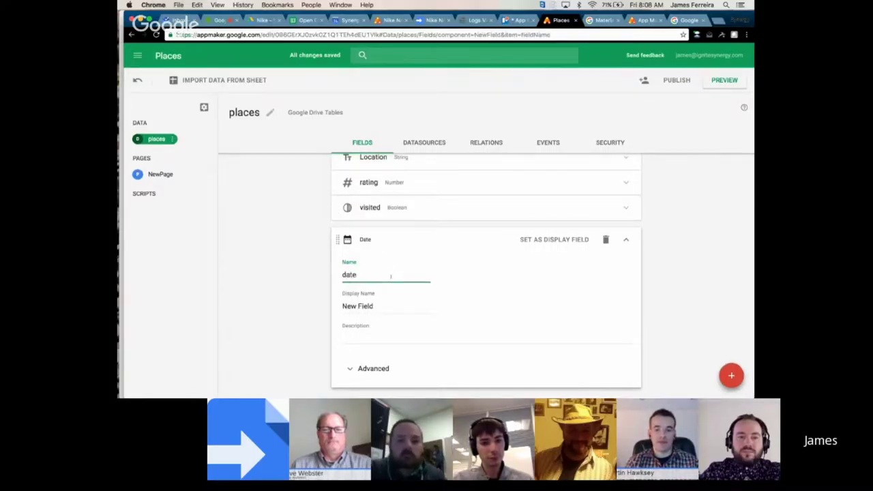
type("te")
key("Tab")
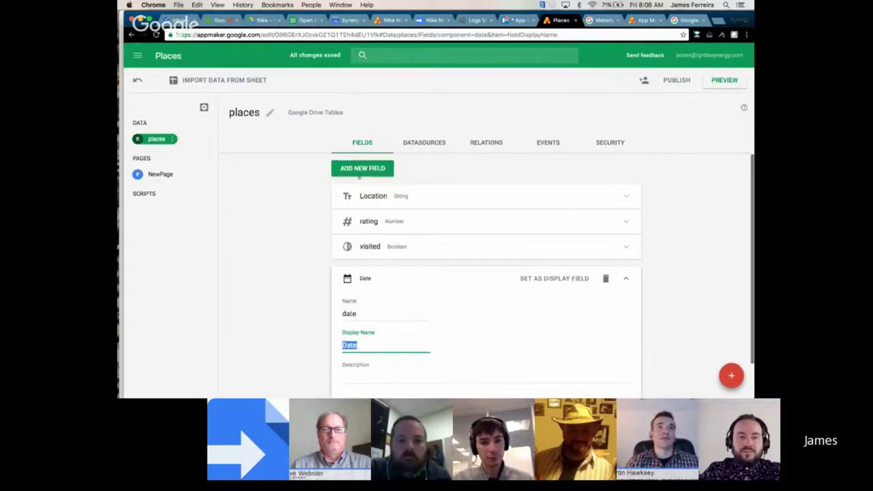
- Add a Number field named cost to the places model
left_click(363, 168)
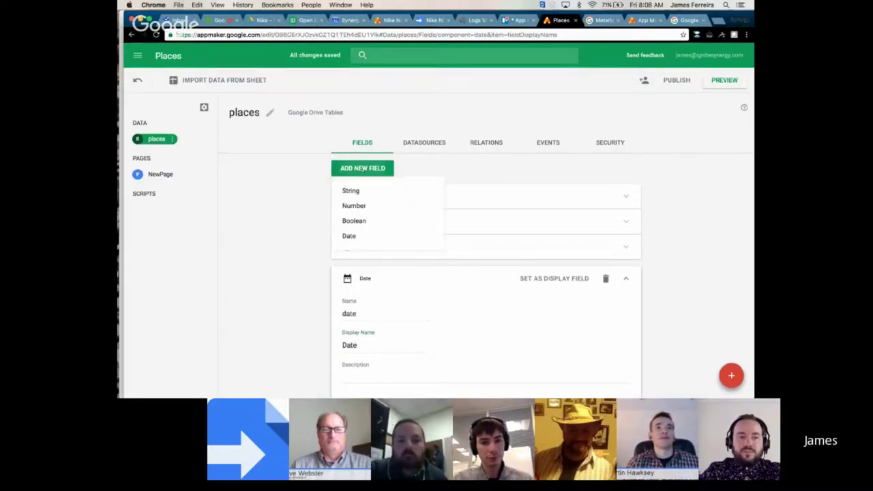
left_click(352, 206)
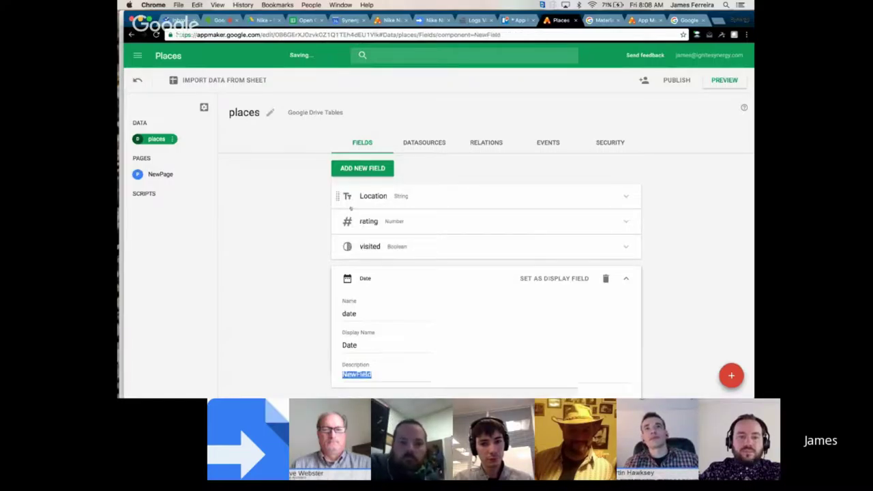
type("cost")
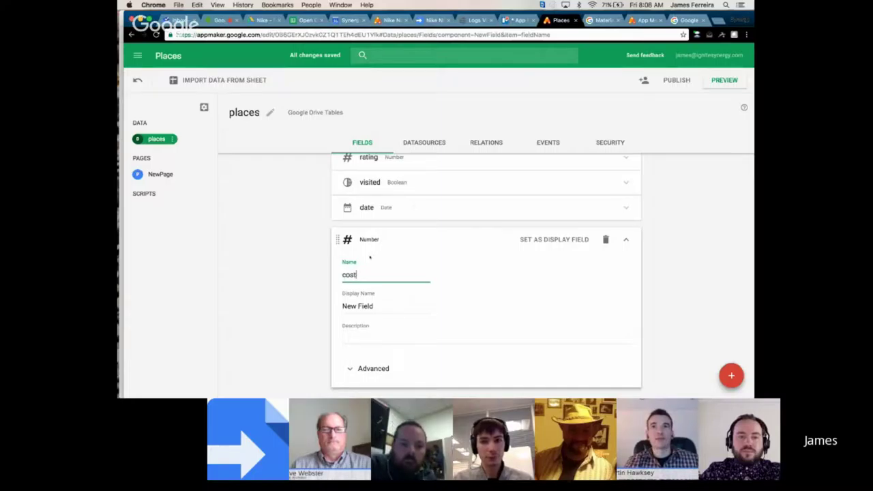
key("Tab")
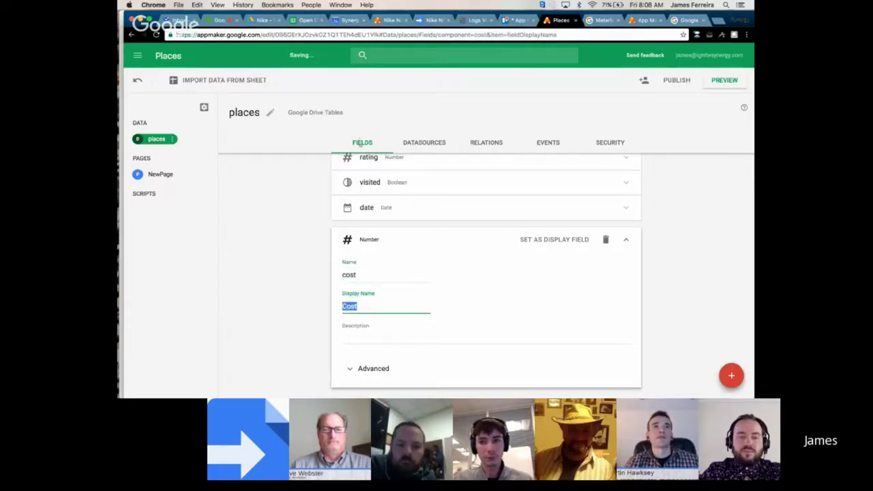
- Add a String field named experience to the places model
scroll(362, 144, "up", 2)
left_click(363, 168)
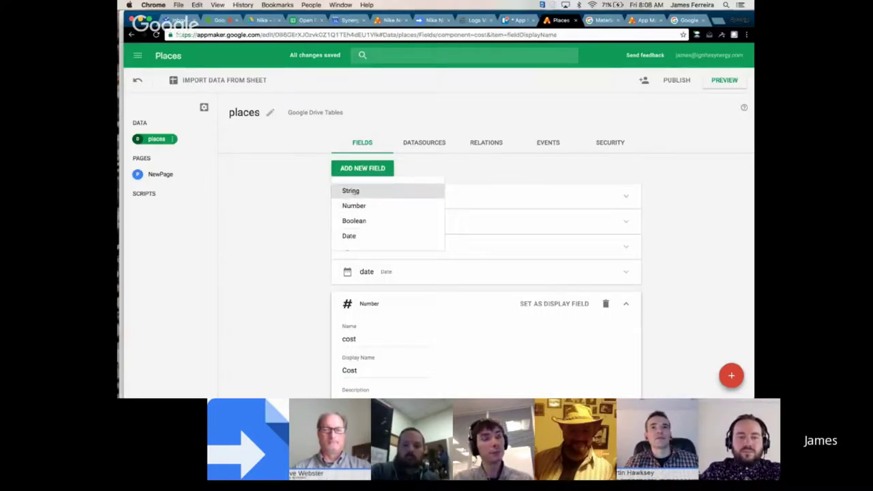
left_click(351, 191)
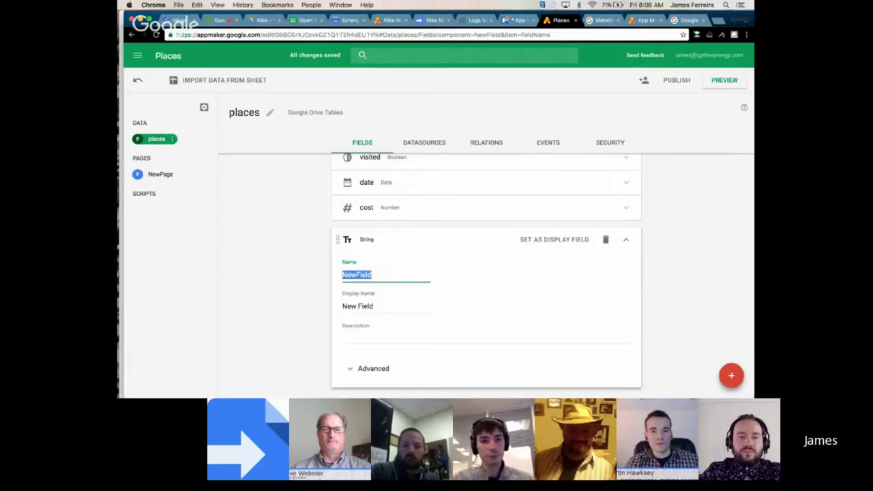
type("experience")
key("Tab")
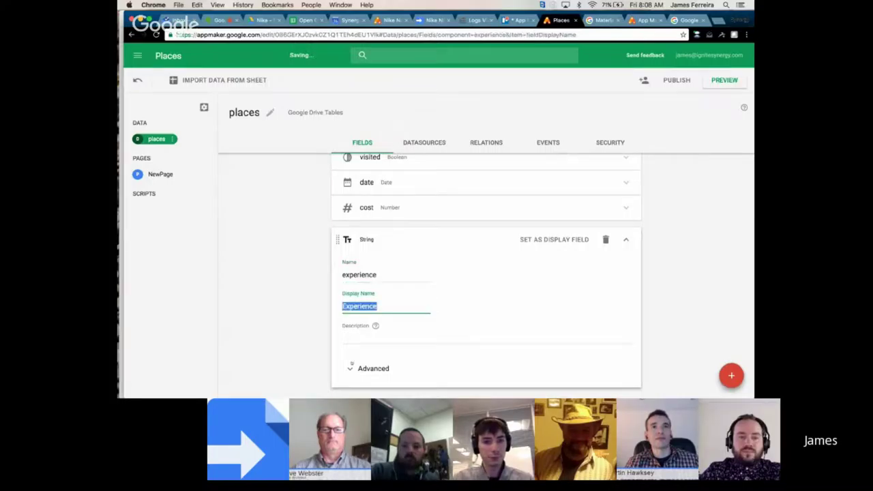
- Open the possible values list in the experience field's advanced settings for editing
left_click(352, 365)
scroll(382, 328, "down", 3)
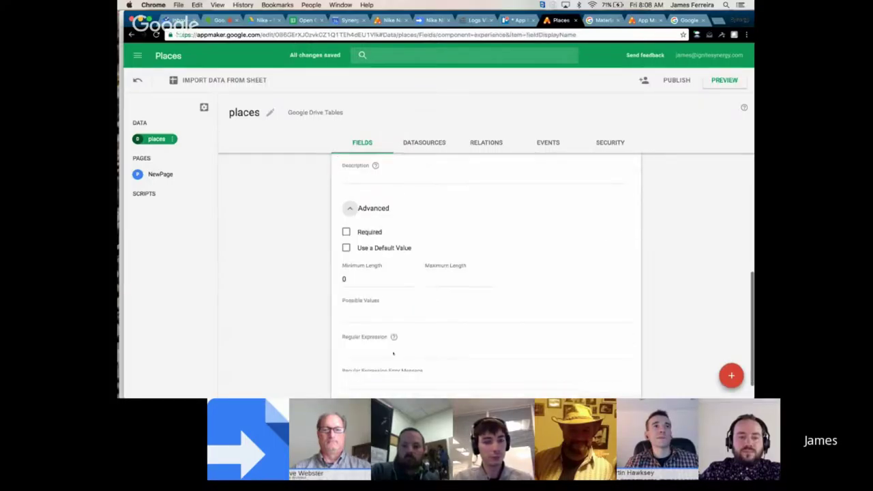
scroll(382, 341, "down", 1)
left_click(351, 294)
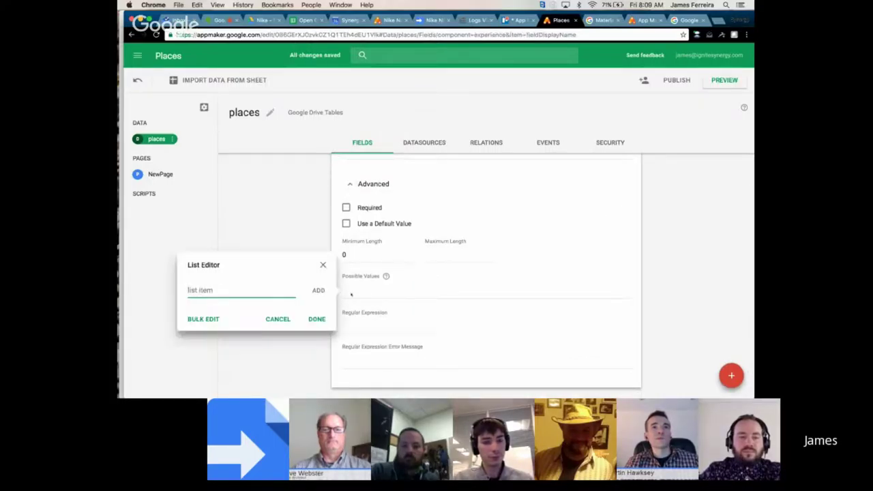
type("G")
key("Return")
type("wes")
key("BackSpace")
key("BackSpace")
key("BackSpace")
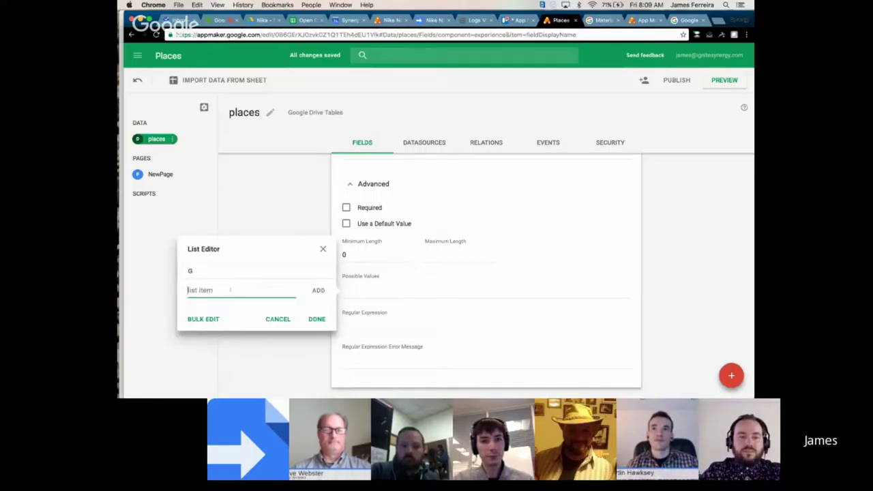
left_click(322, 271)
- Define Good, Average and Bad as the experience field's possible values, and collapse the field's settings
left_click(229, 294)
type("Good")
key("Return")
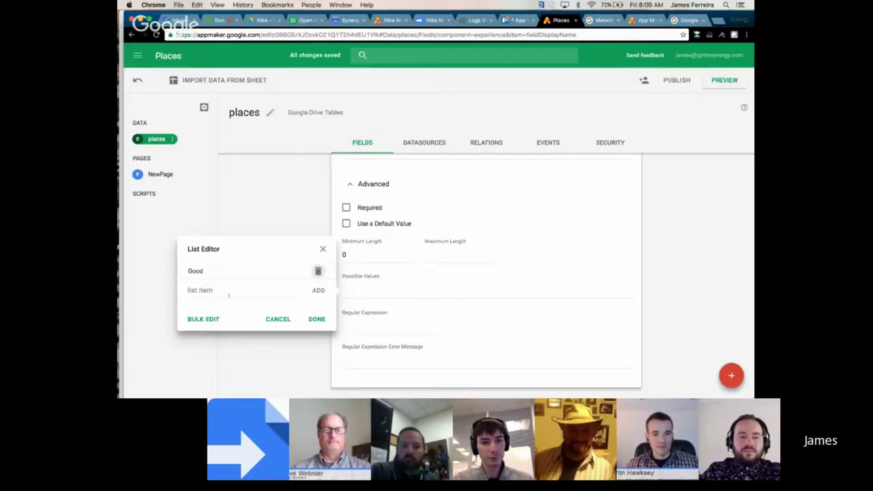
left_click(224, 291)
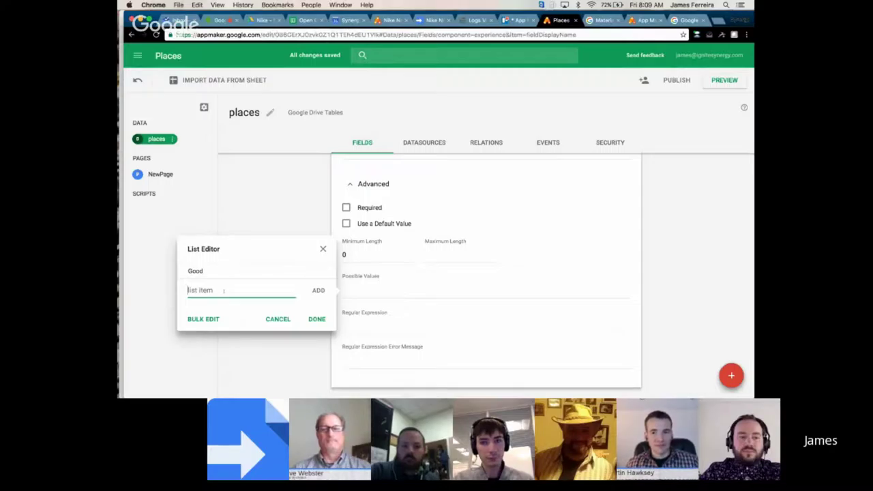
type("Ave")
type("g")
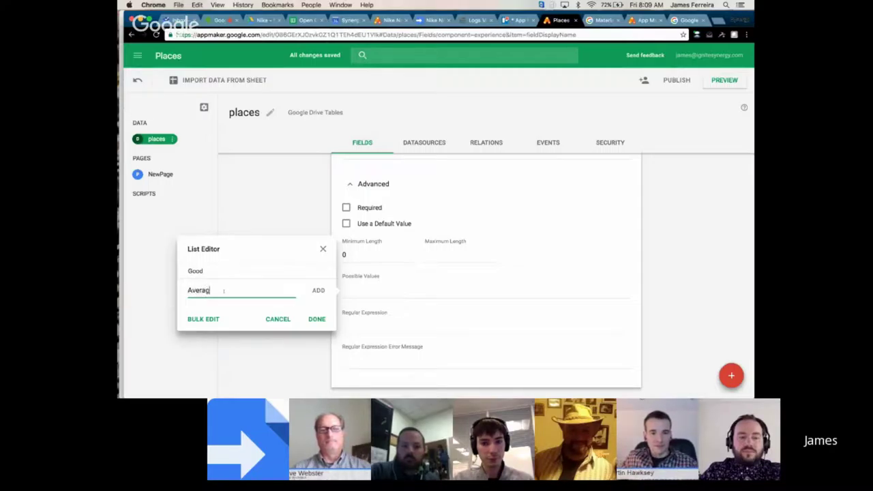
type("e")
left_click(318, 290)
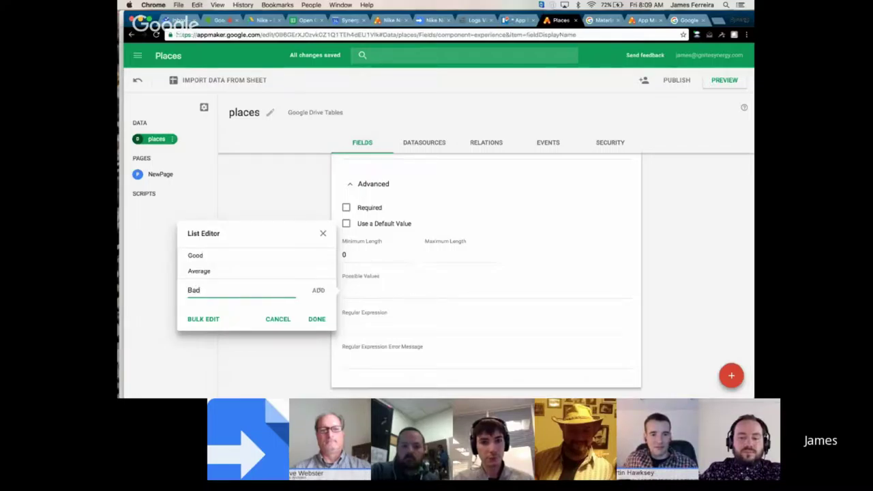
type("Bad")
left_click(317, 290)
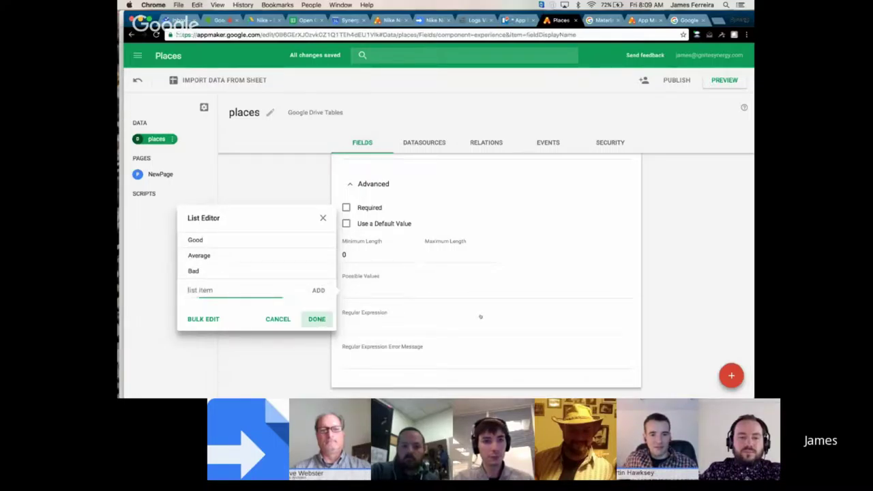
scroll(593, 343, "up", 5)
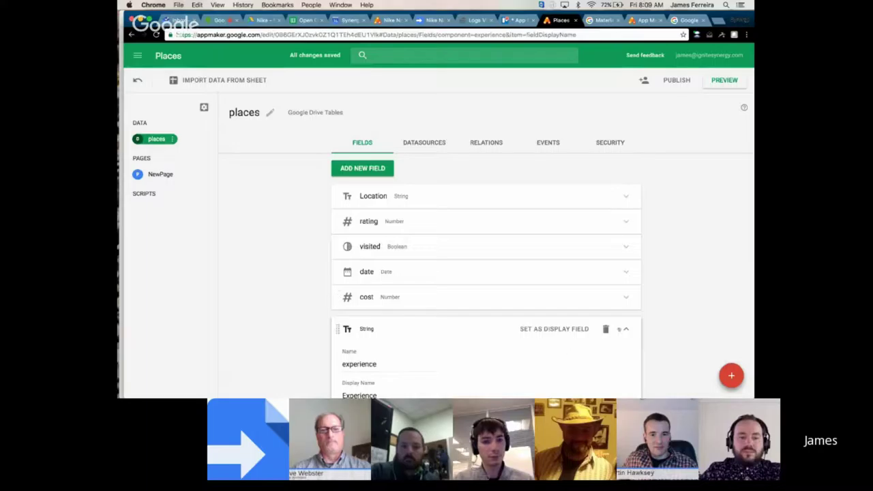
left_click(626, 329)
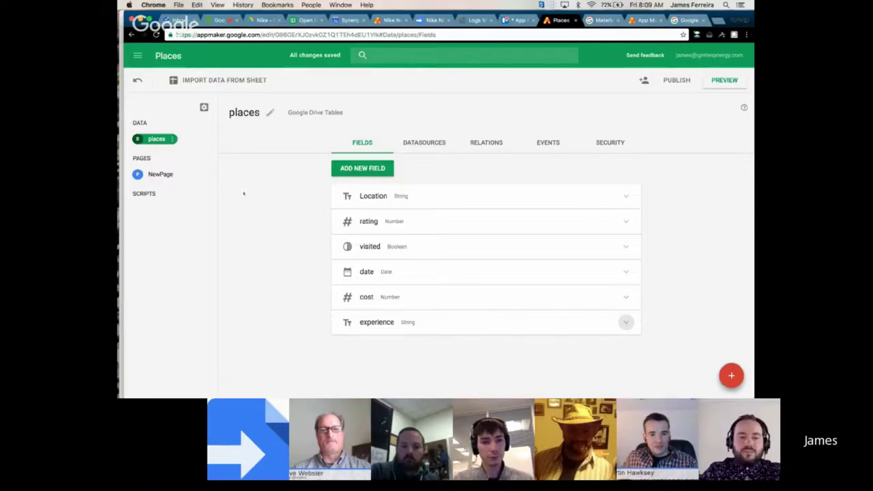
- Rename the page NewPage as addPlace
left_click(160, 174)
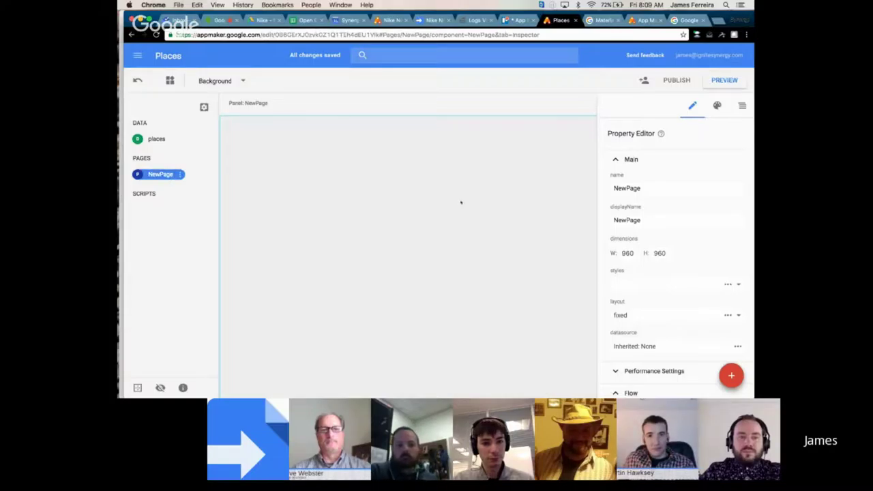
double_click(627, 188)
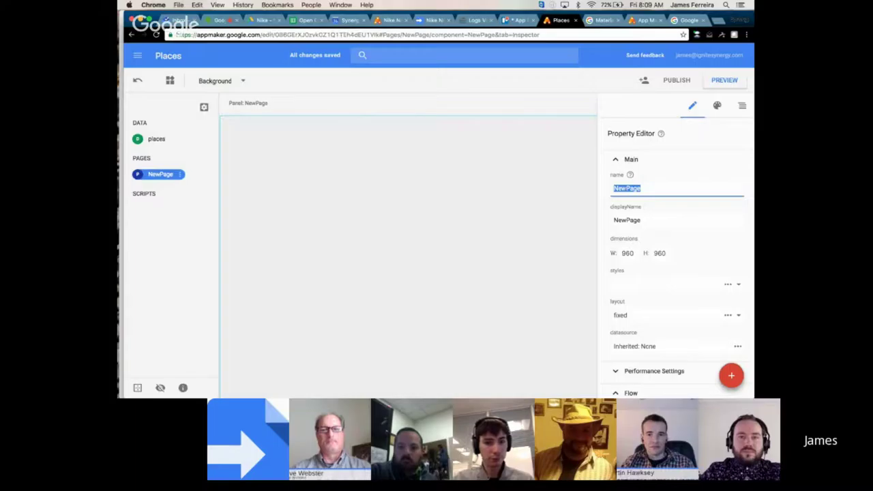
type("addPlace")
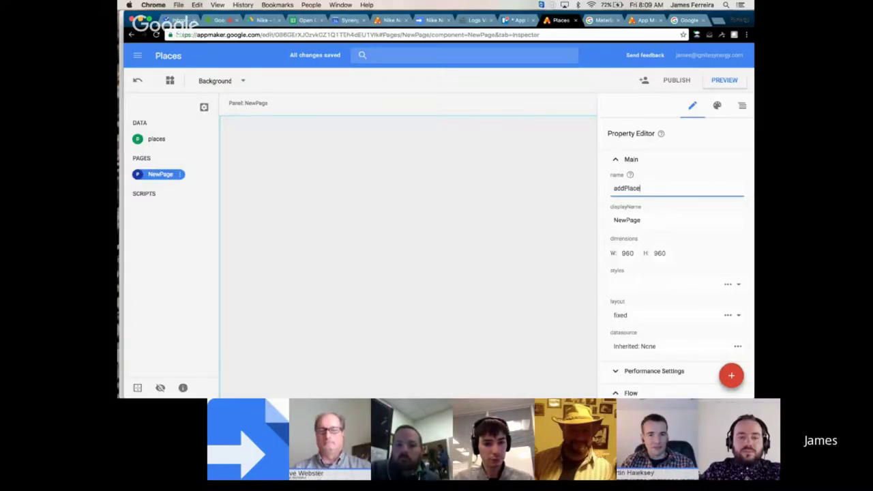
key("Return")
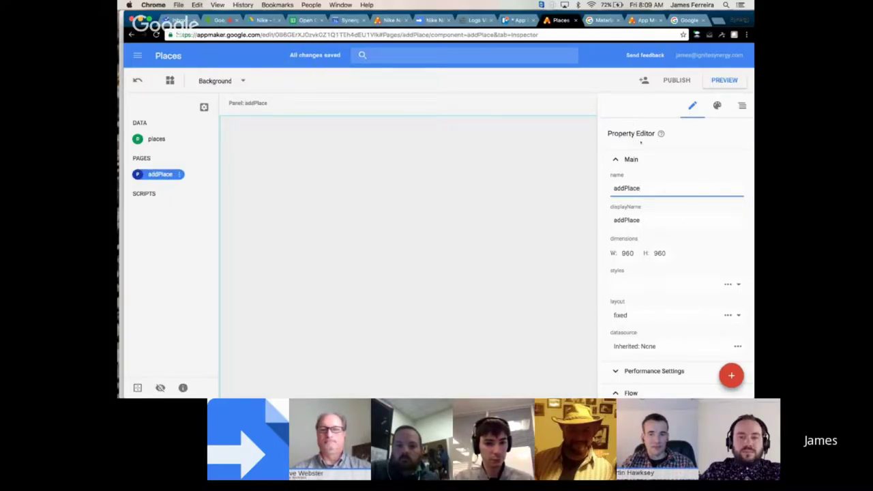
left_click(460, 242)
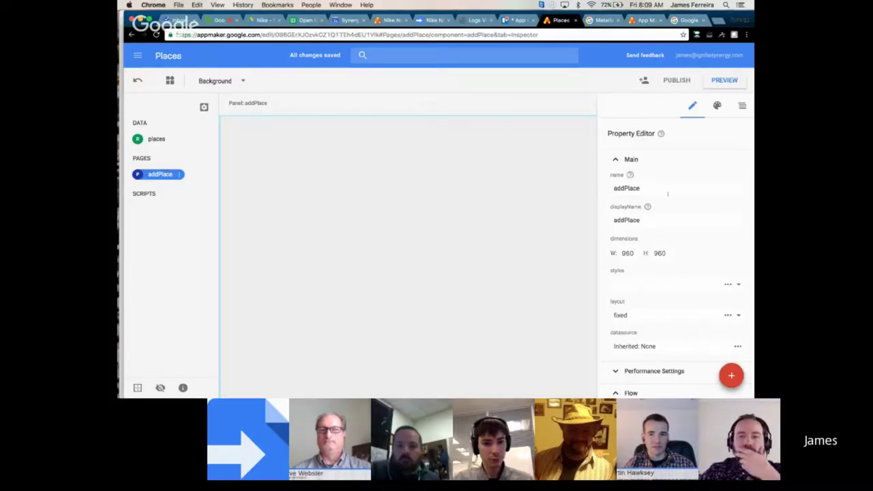
- Set the addPlace page's datasource to places
scroll(676, 285, "down", 5)
scroll(667, 254, "up", 5)
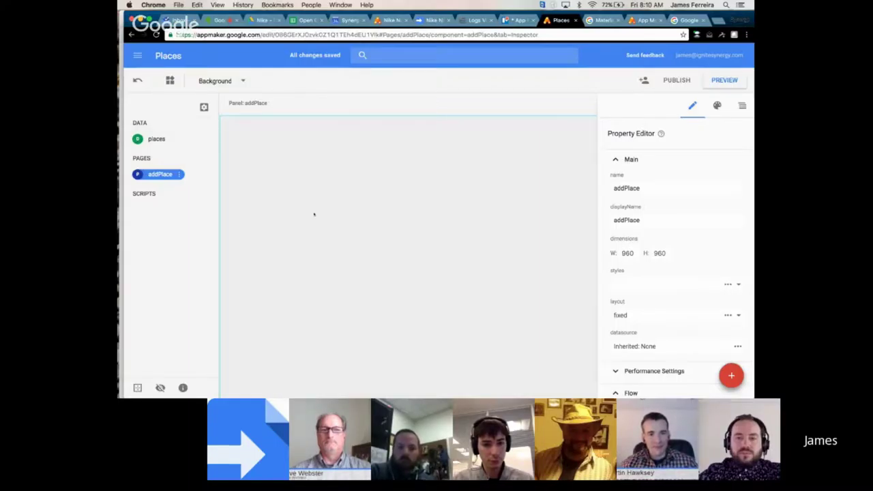
left_click(644, 334)
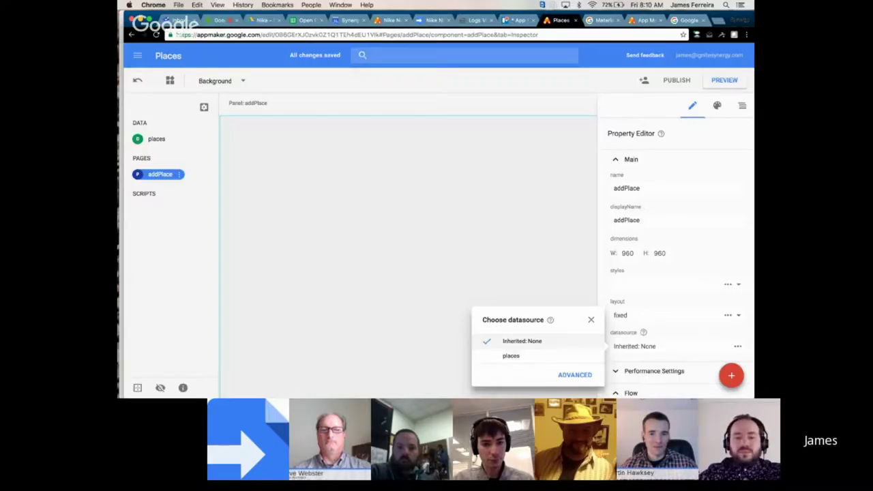
left_click(532, 355)
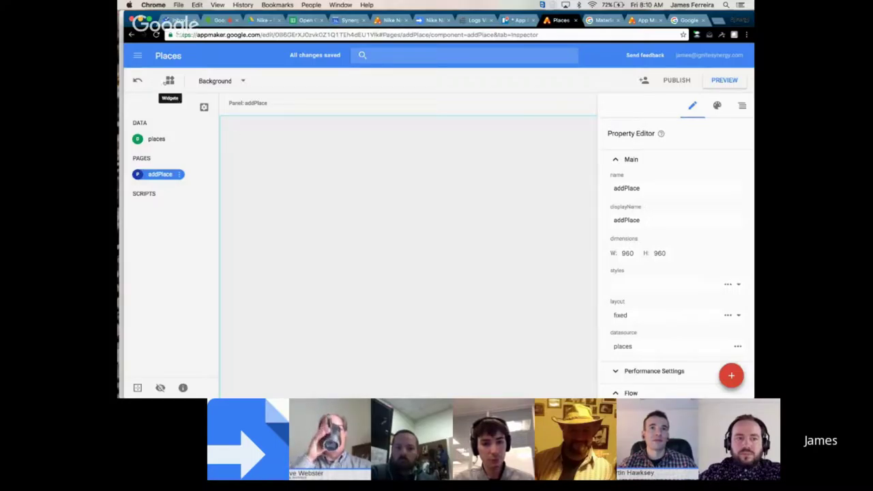
- Place a Form widget in the upper-left area of the addPlace page
left_click(169, 80)
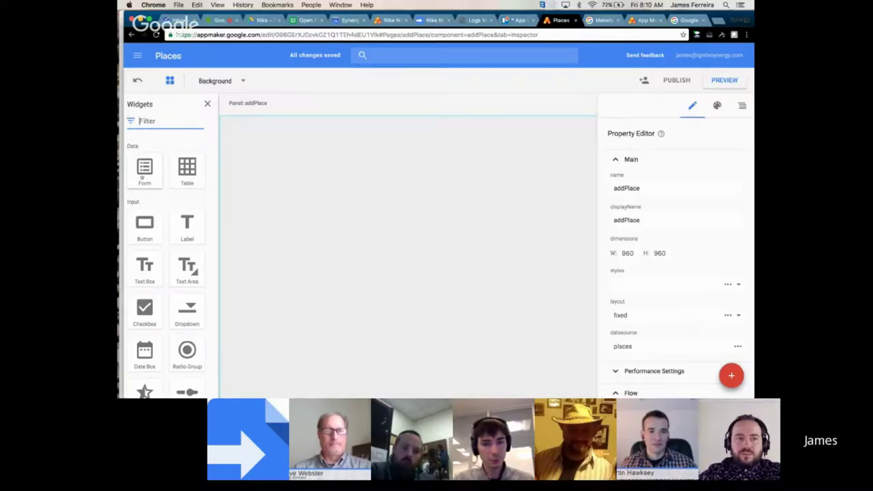
scroll(164, 218, "down", 7)
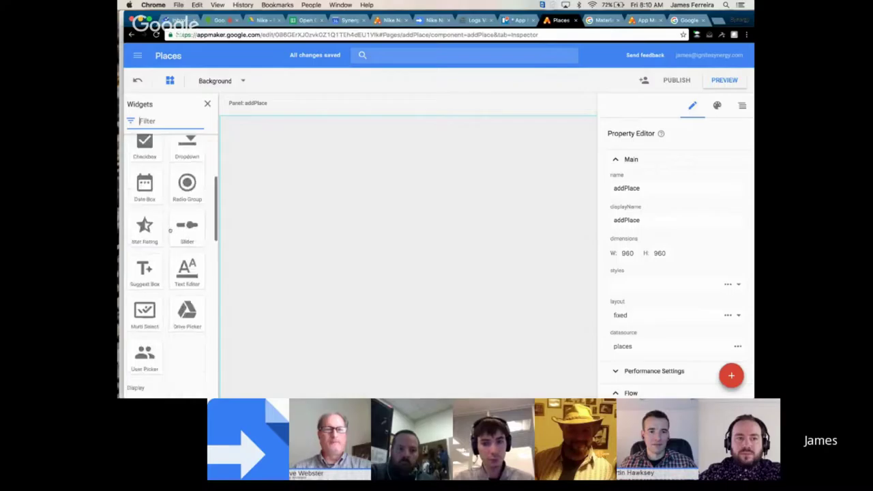
scroll(170, 231, "up", 5)
scroll(170, 231, "up", 5)
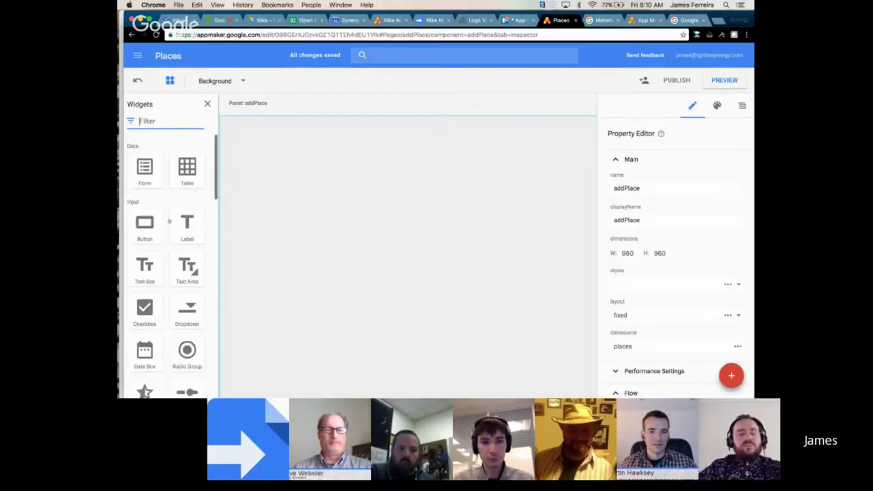
left_click_drag(145, 167, 251, 141)
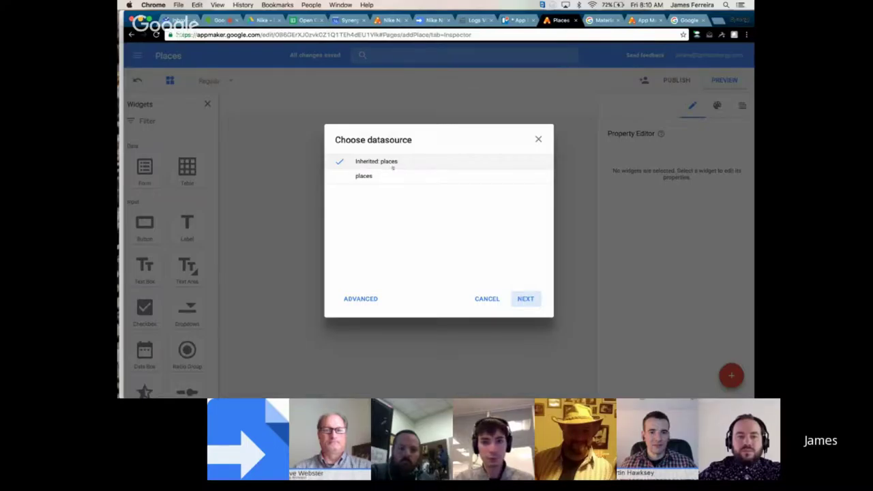
- Keep the inherited places datasource for the form and choose the Edit form type
left_click(526, 299)
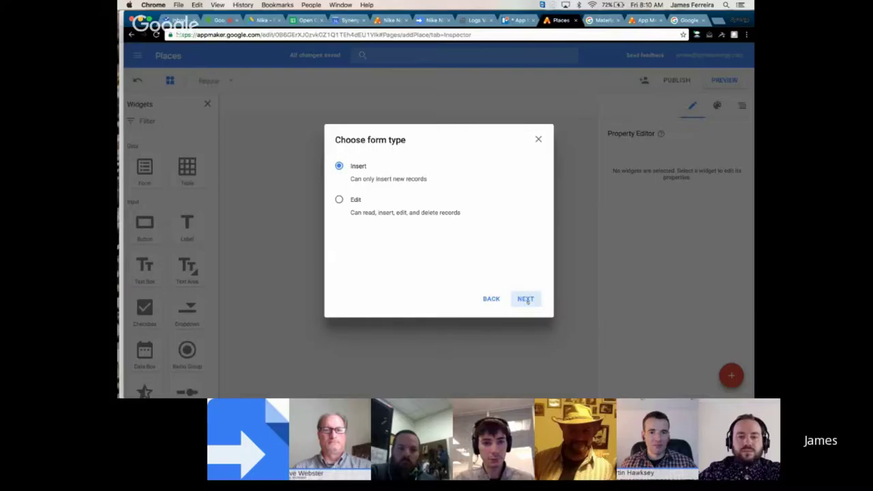
left_click(339, 199)
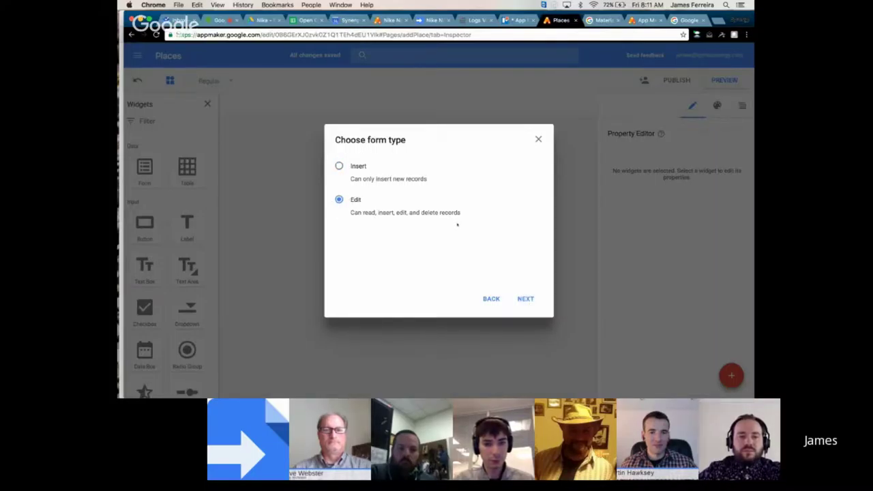
left_click(525, 299)
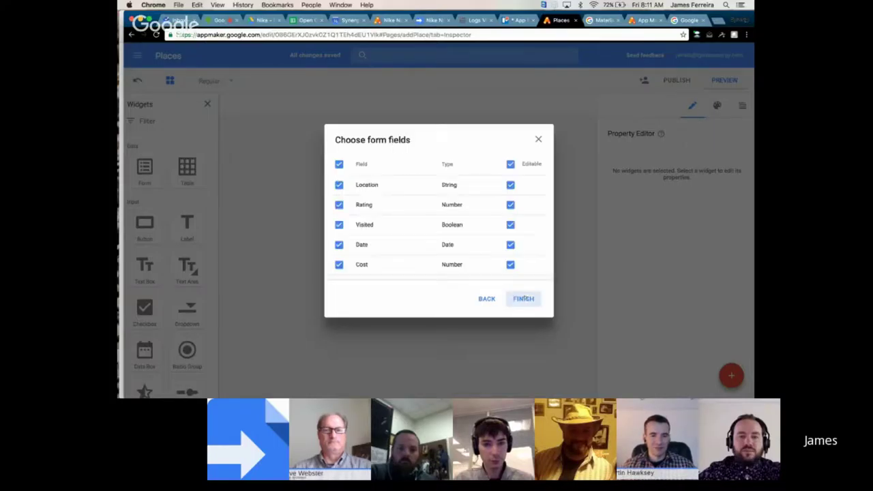
- Move the Date field below Experience in the form's field list and finish creating the form with all fields editable
scroll(413, 239, "down", 1)
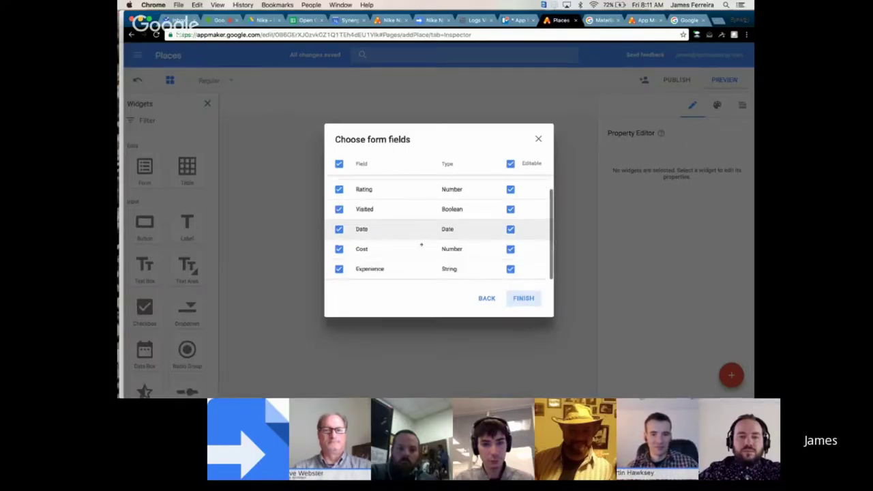
scroll(410, 230, "up", 1)
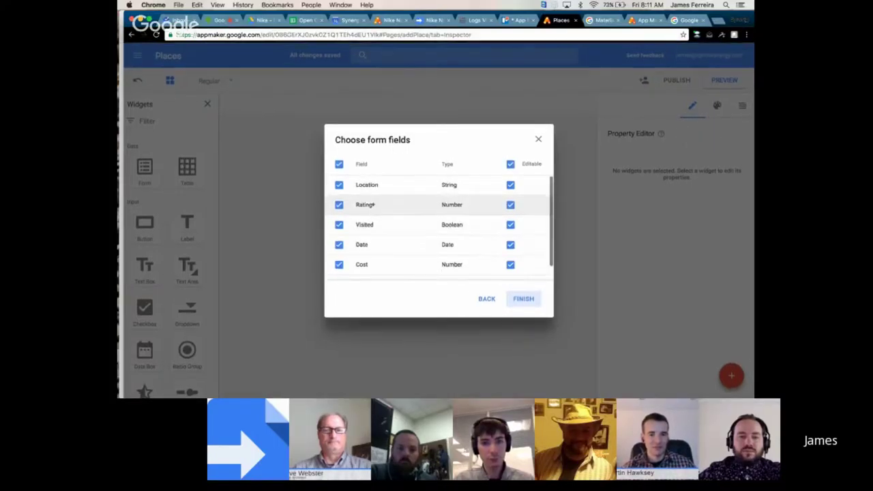
scroll(416, 251, "down", 1)
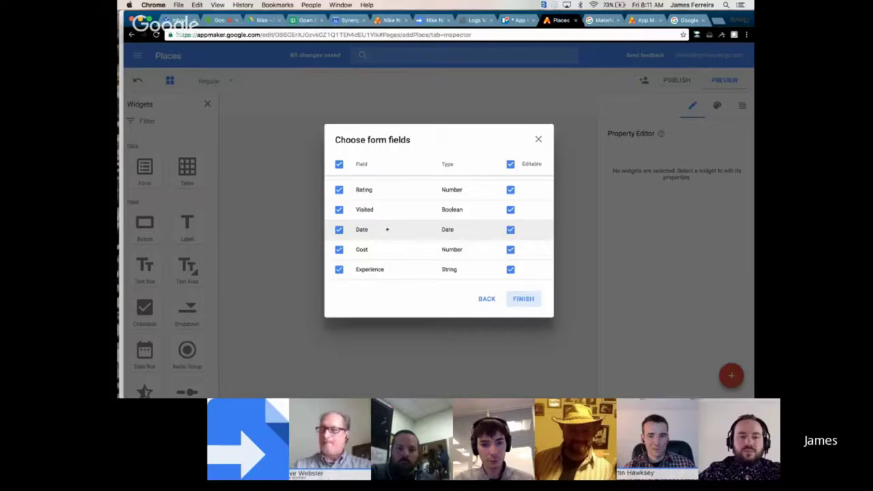
left_click_drag(387, 229, 385, 270)
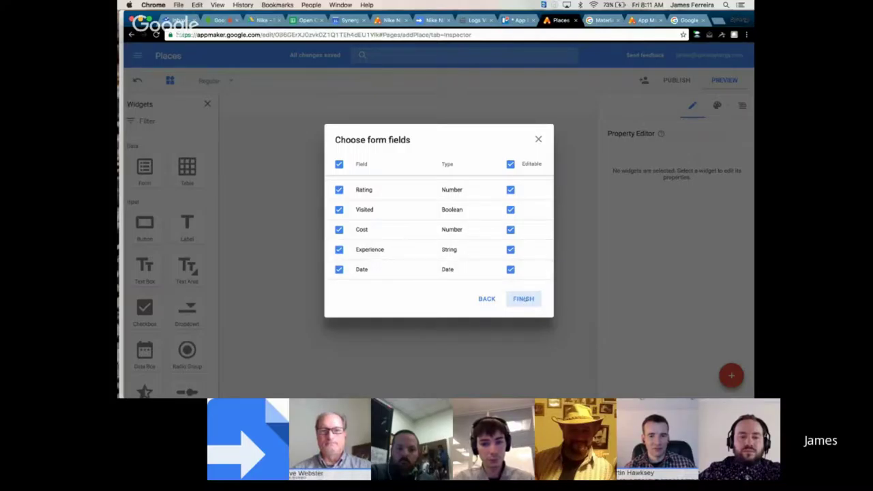
left_click(524, 299)
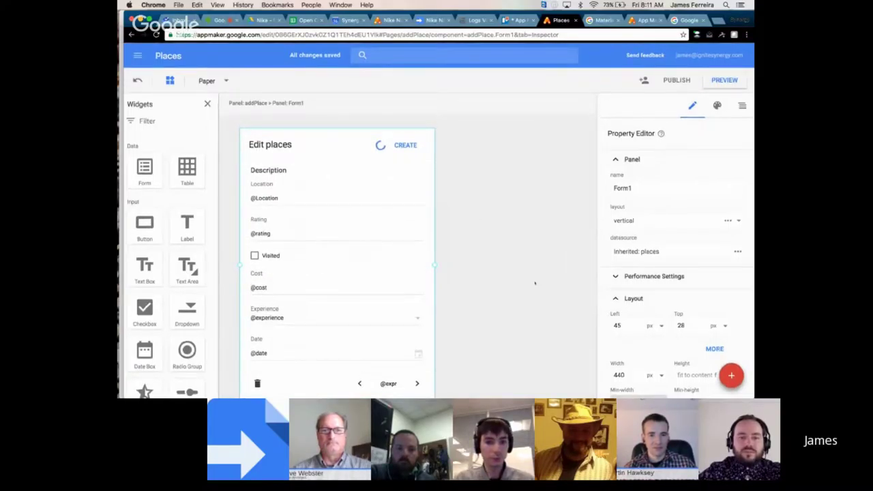
- Set the form's left and top offsets to 0 px on the addPlace page
left_click(621, 326)
key("BackSpace")
key("BackSpace")
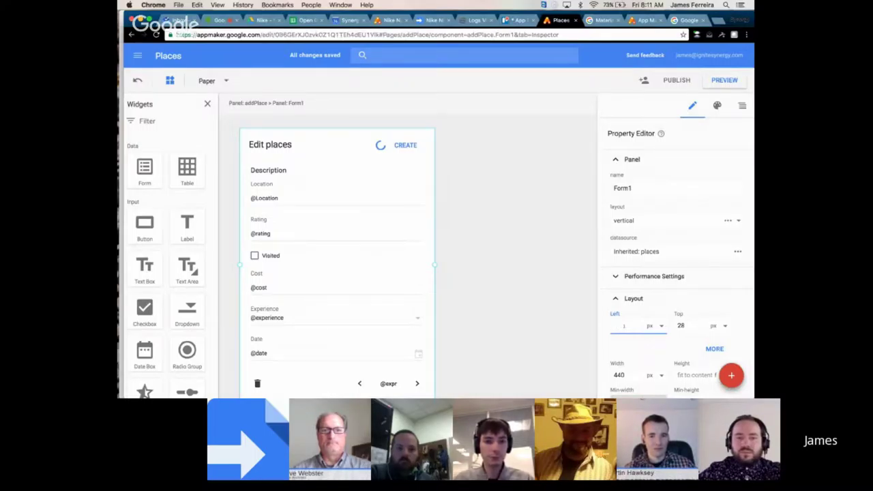
type("0")
key("Tab")
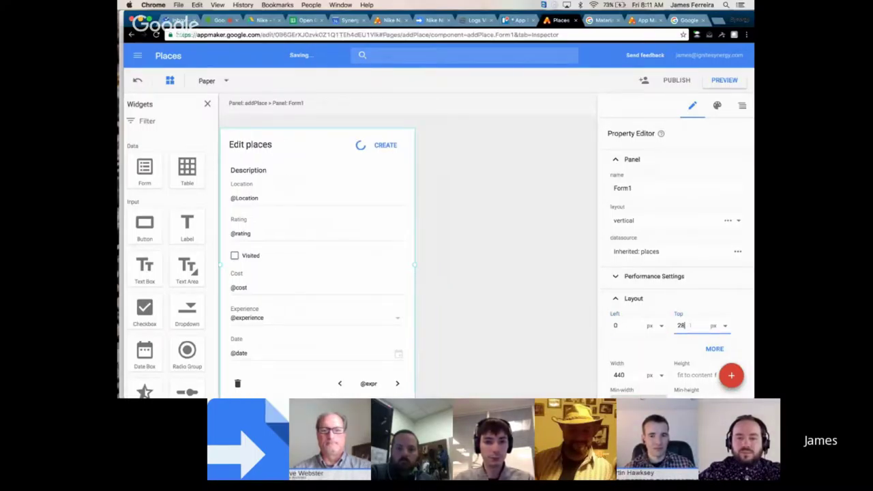
type("0")
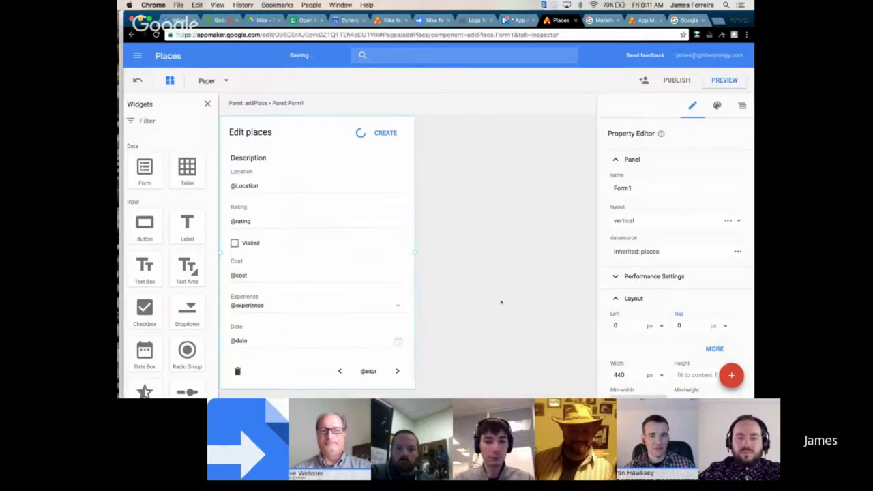
left_click(503, 302)
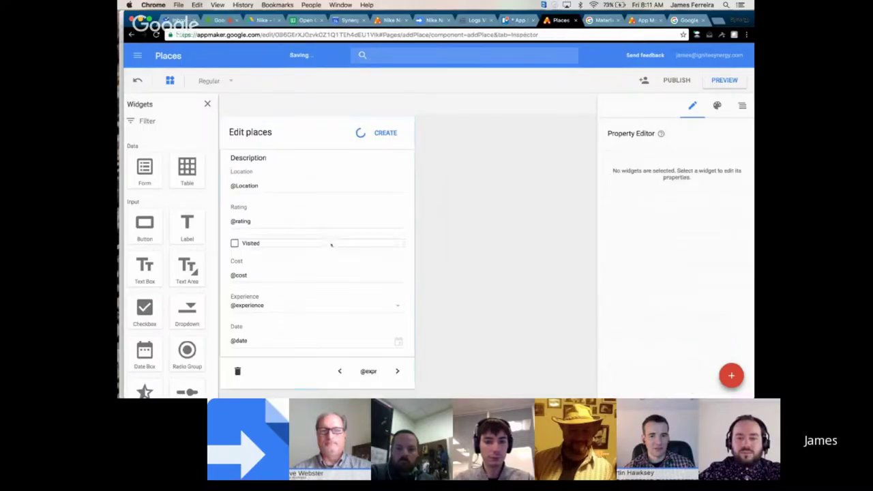
- Change the form's title text to Edit Places
double_click(259, 133)
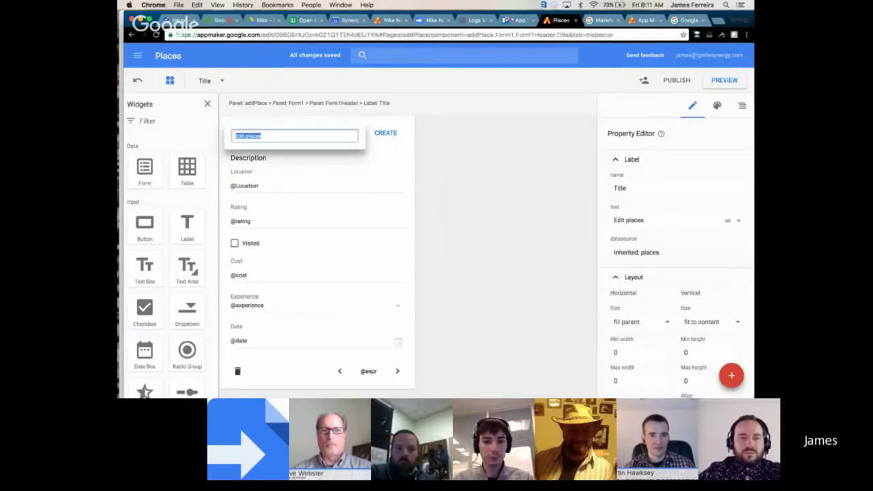
left_click(254, 136)
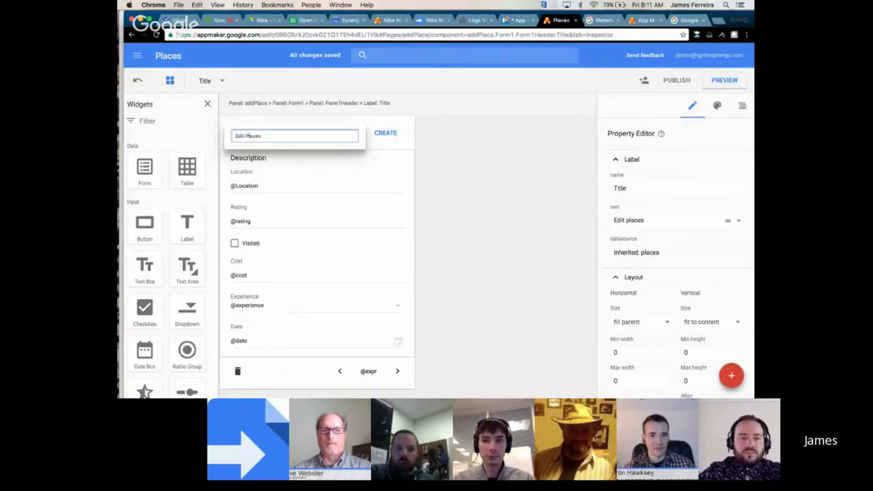
left_click(250, 157)
- Replace the form's Description label text with add / edit
left_click(248, 158)
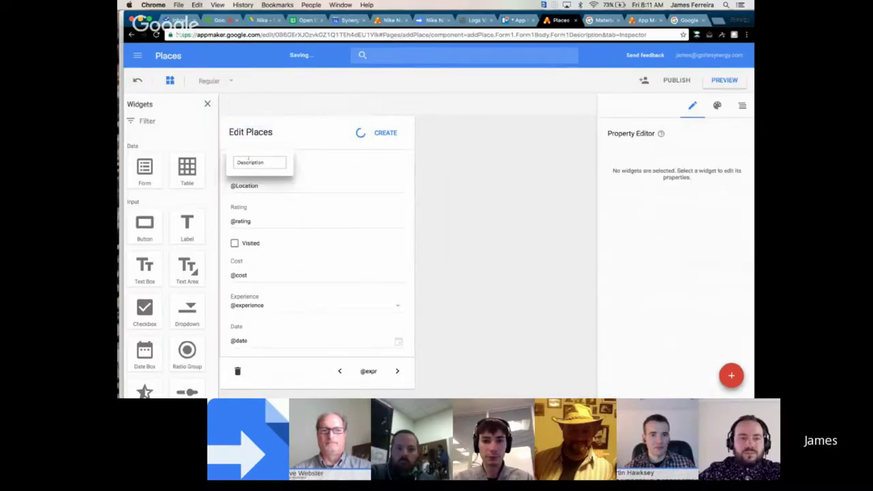
double_click(247, 165)
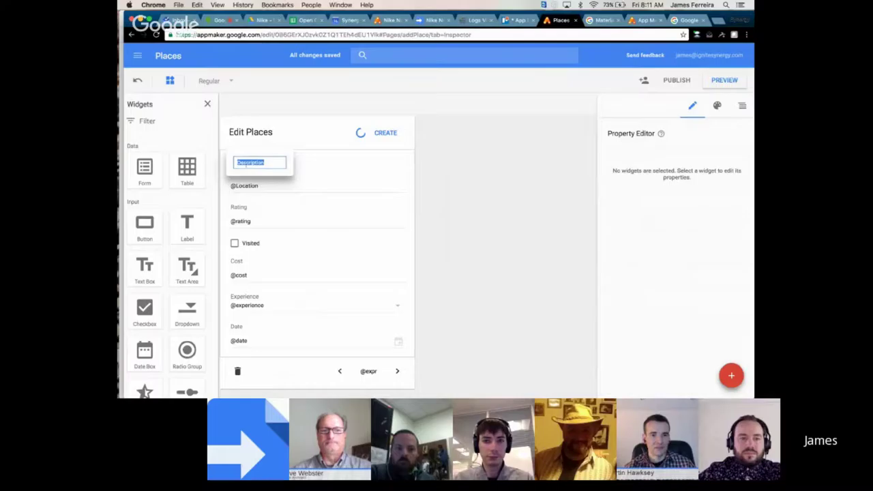
type("add / edit")
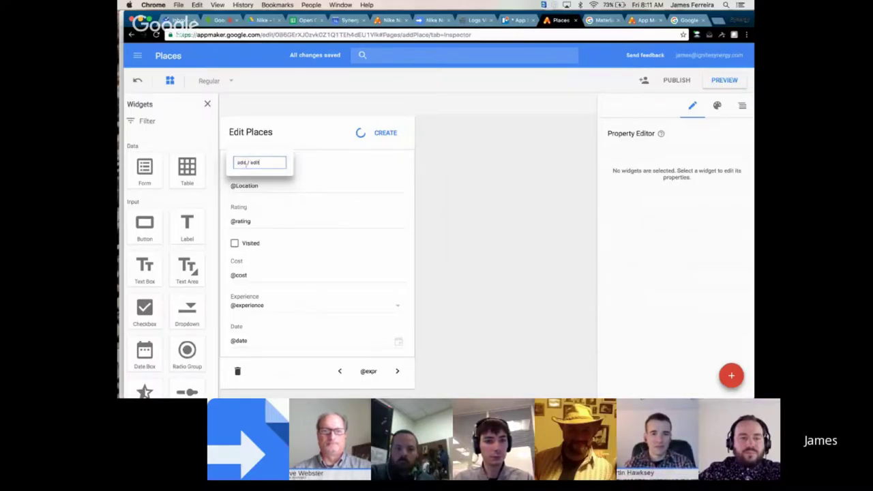
key("Return")
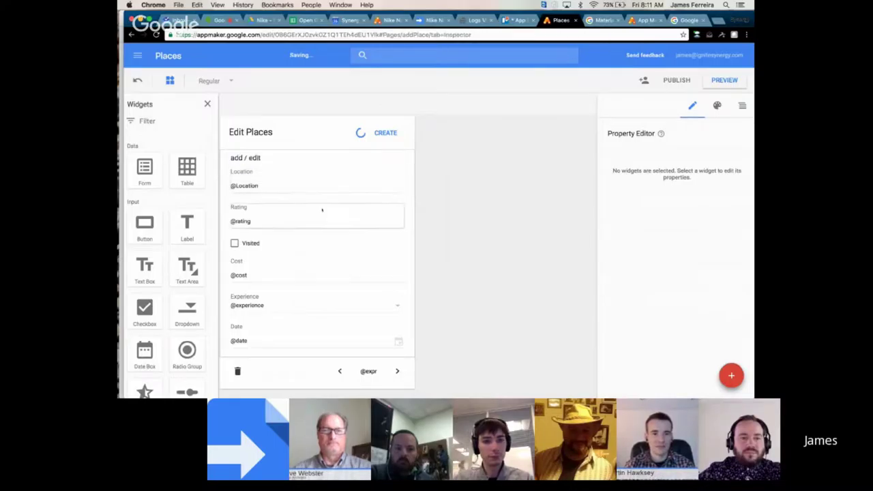
- Preview the Places app and grant it the requested Google Drive and account permissions
scroll(293, 174, "down", 1)
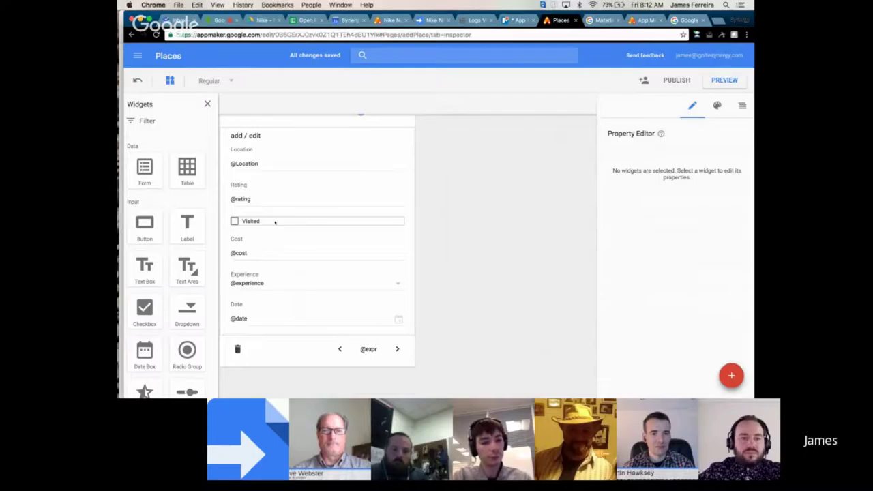
scroll(272, 257, "down", 2)
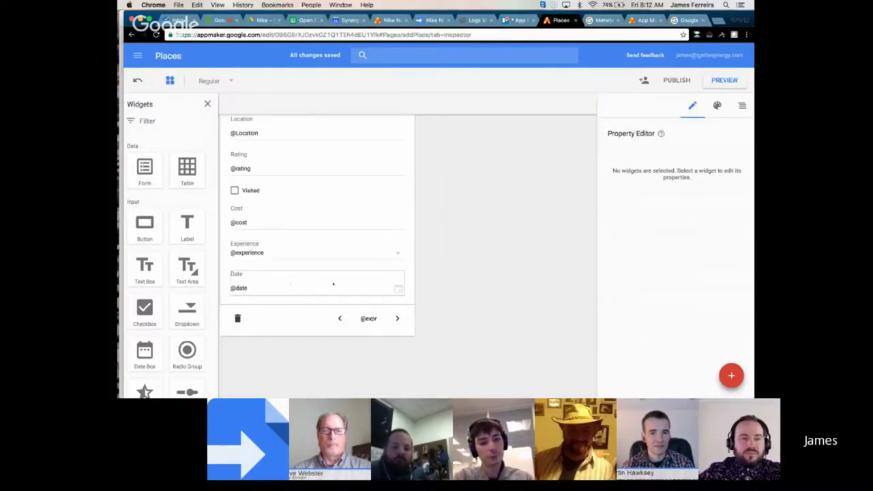
scroll(394, 289, "up", 2)
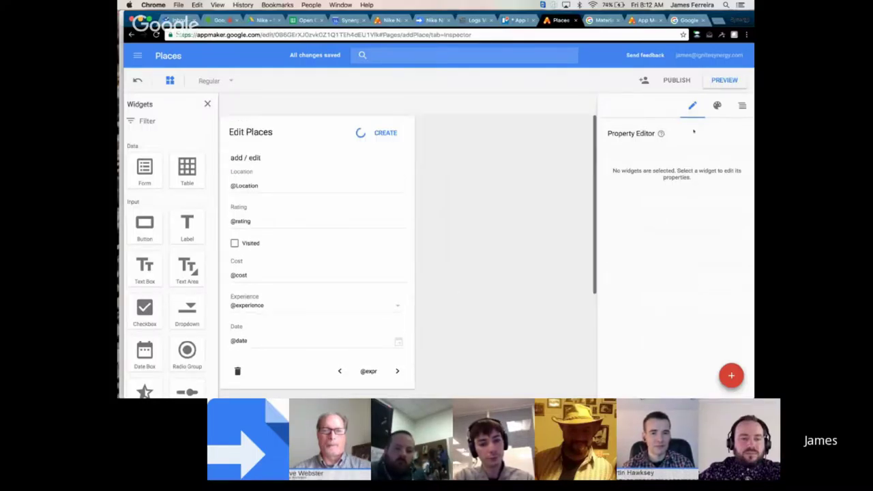
left_click(723, 80)
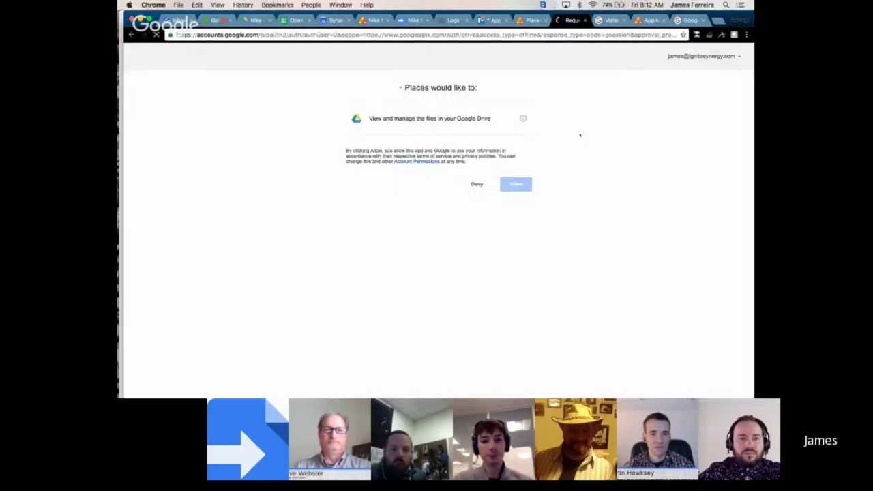
left_click(515, 184)
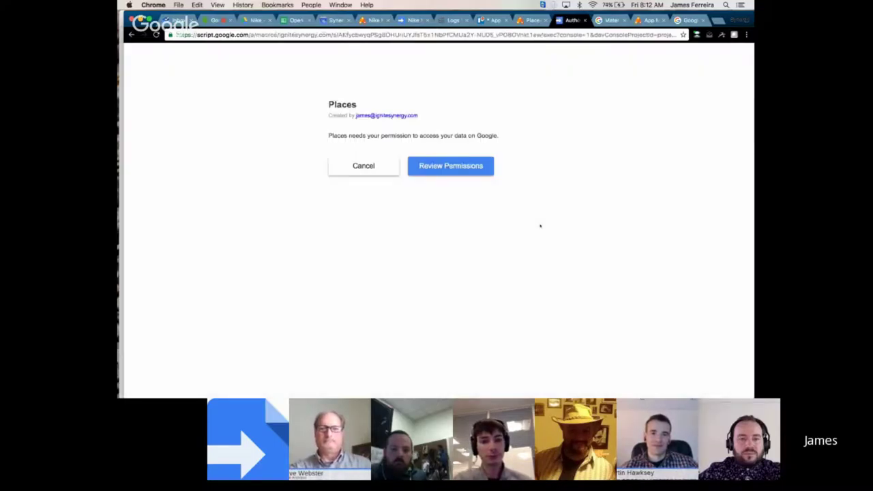
left_click(450, 165)
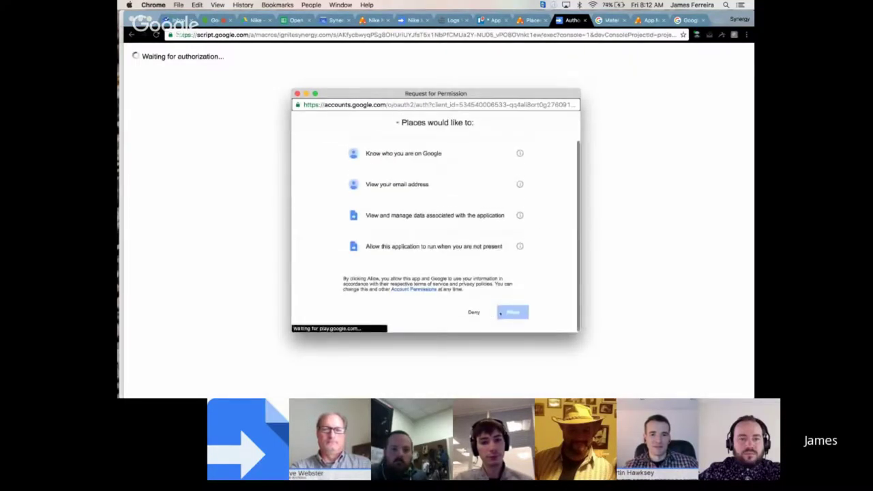
left_click(514, 313)
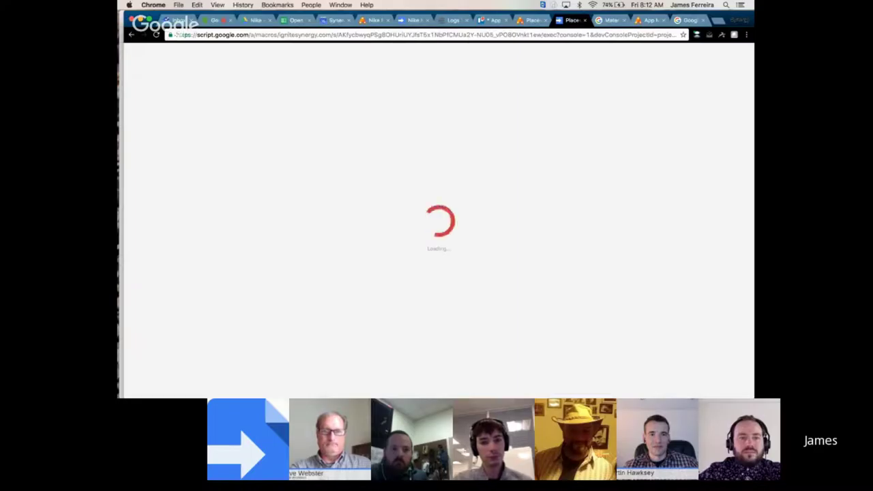
left_click_drag(196, 34, 250, 35)
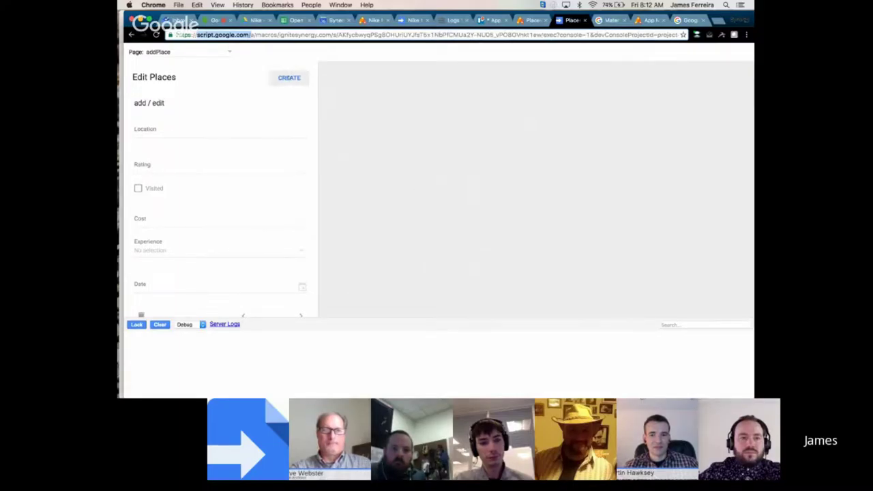
- Create a place record in the preview with location New York, NY and rating 3, and mark it as visited
left_click(289, 78)
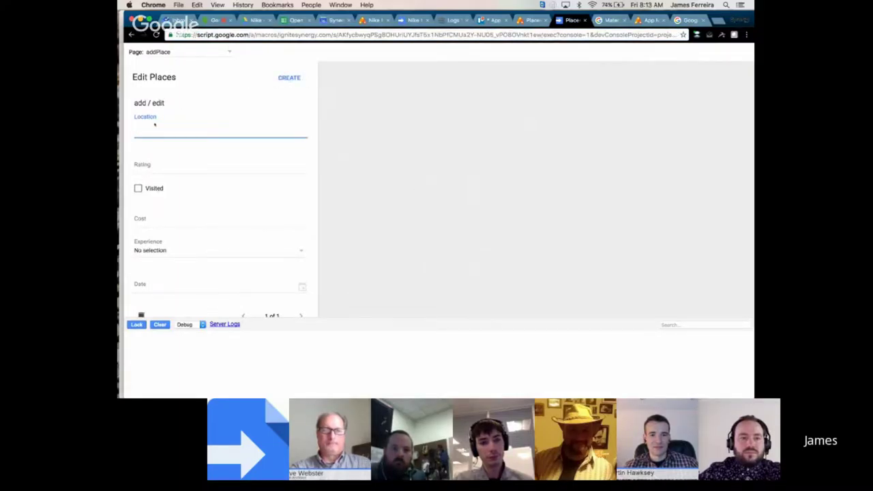
type("New York")
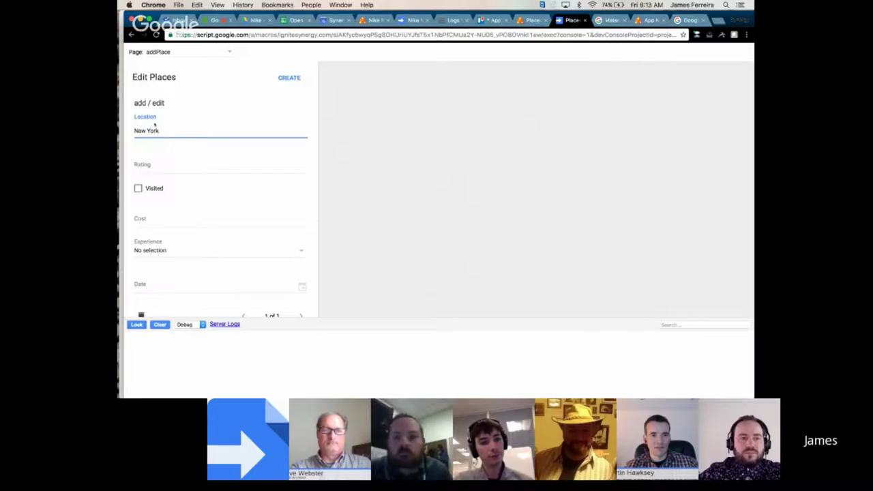
type(", NY")
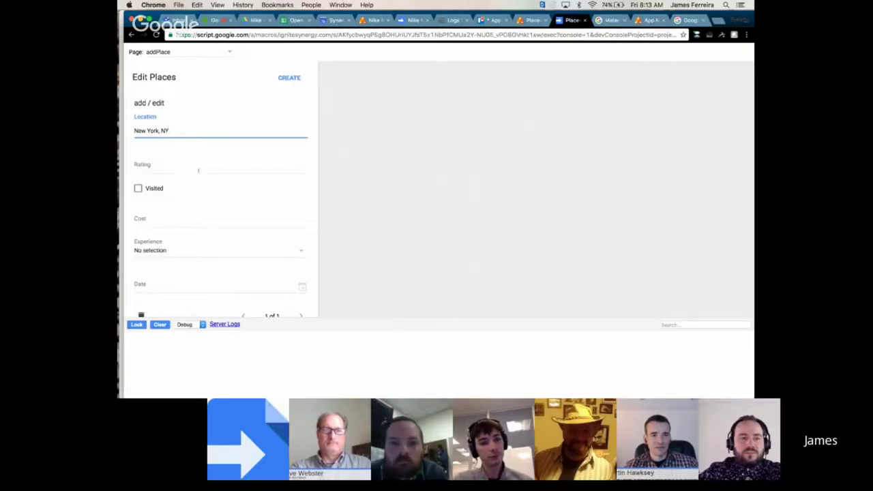
left_click(199, 167)
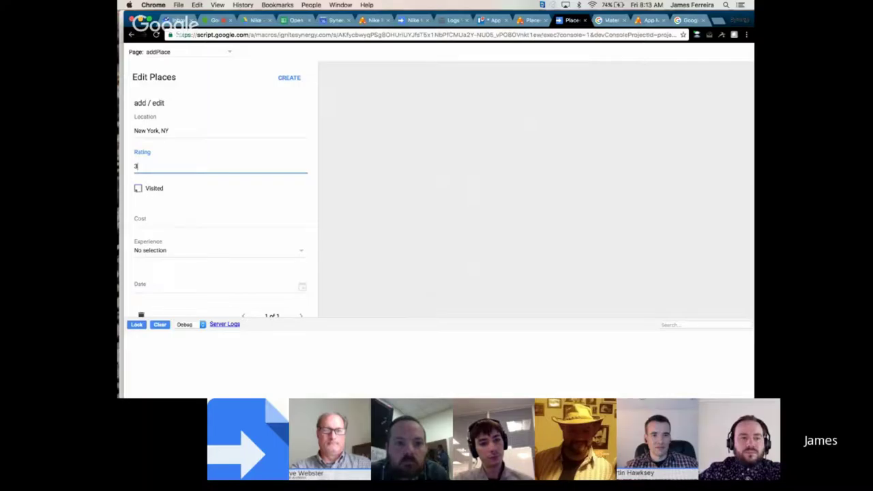
key("Tab")
key("space")
key("Tab")
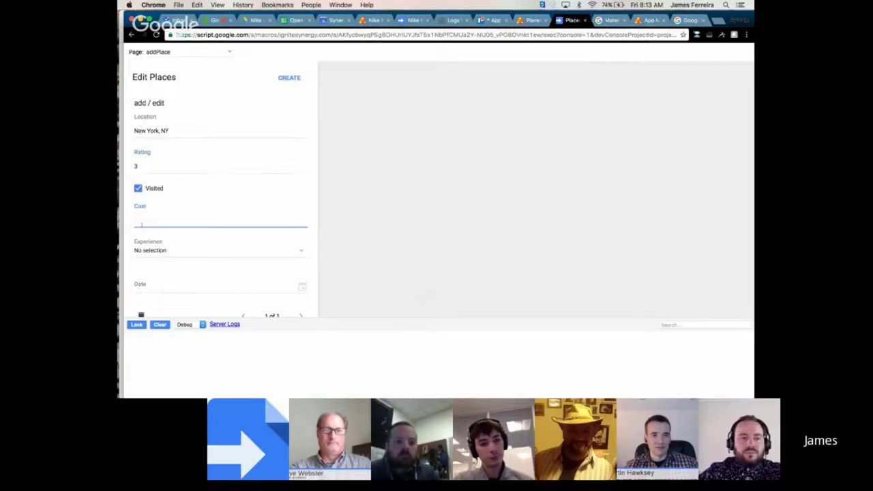
- Enter 1000.33 as the new record's cost and choose Average as its experience
type("1000")
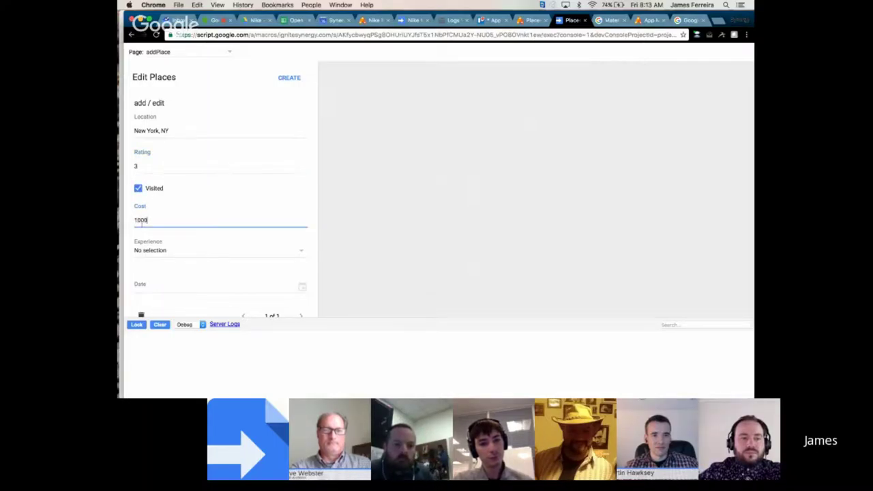
type(".33")
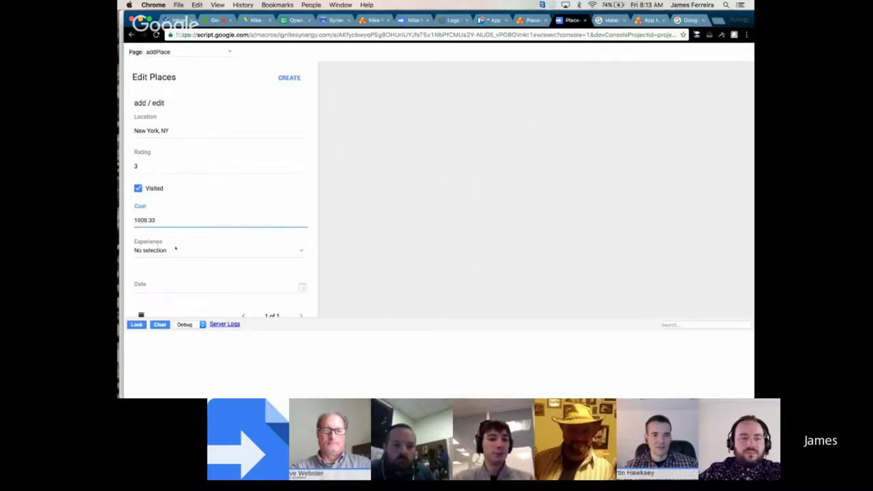
left_click(176, 249)
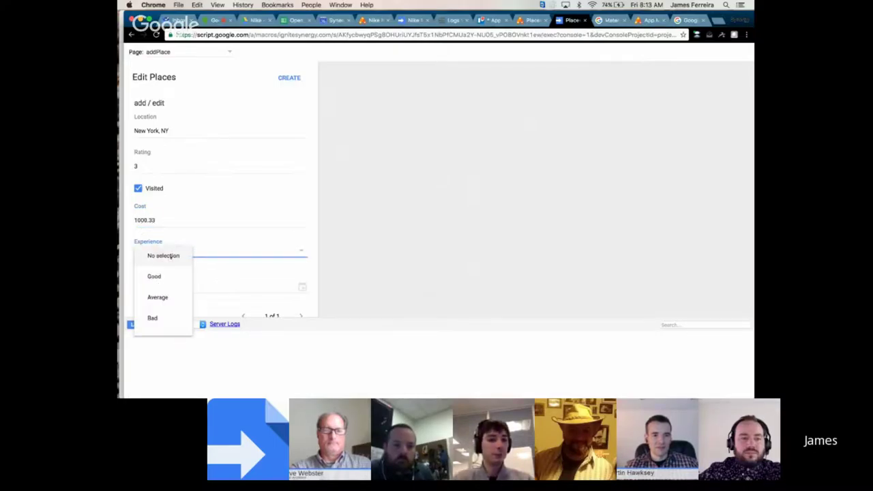
left_click(164, 298)
scroll(214, 272, "down", 1)
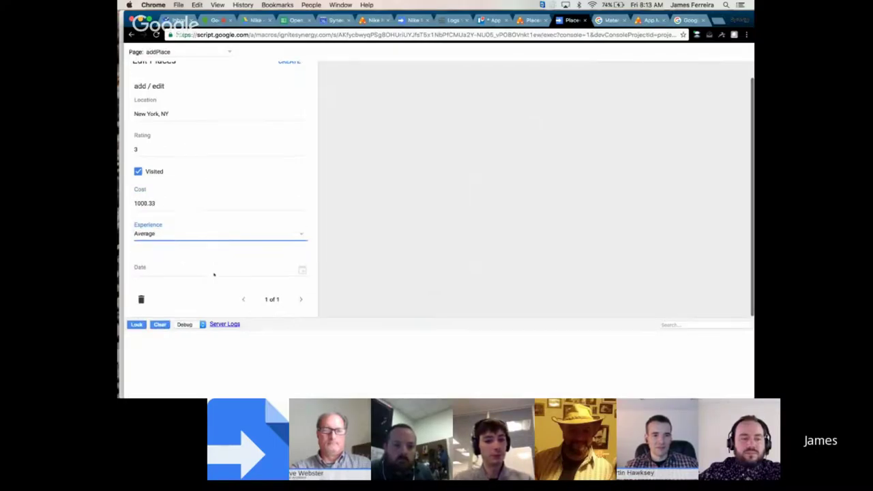
- Set the New York, NY record's date to 2016-11-01
left_click(301, 269)
left_click(150, 107)
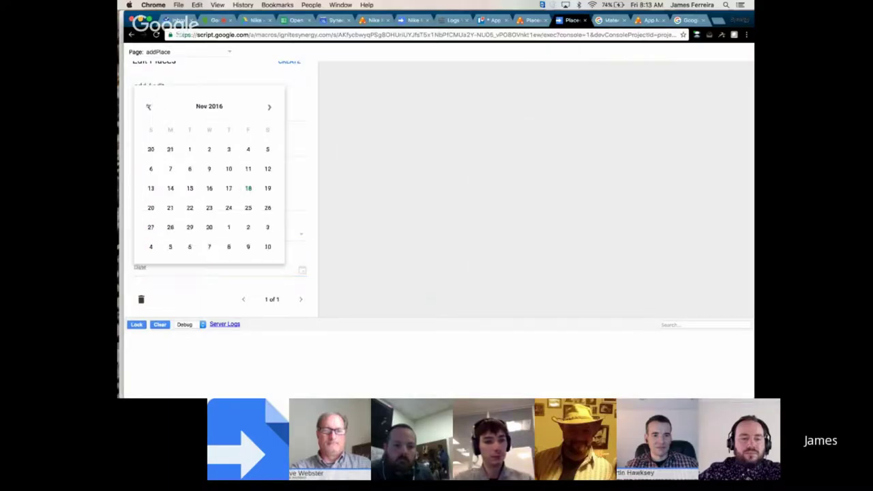
left_click(188, 149)
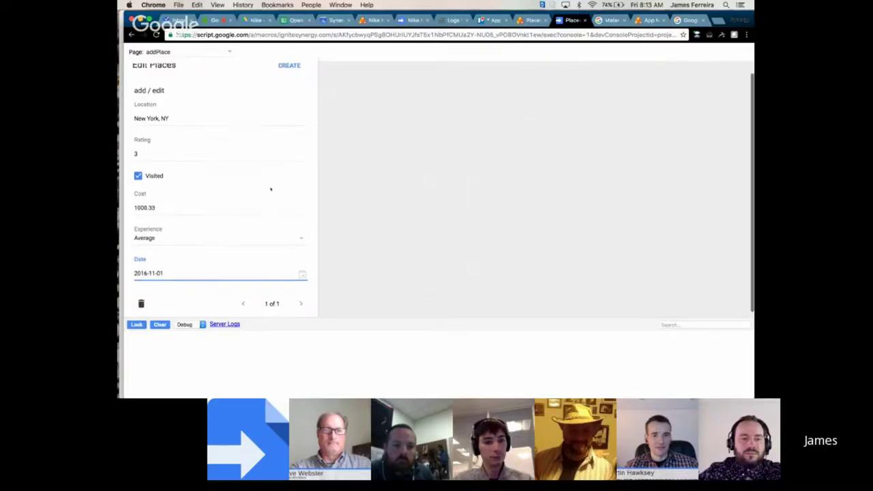
- Create a second place record with location Mountain View, CA, rating 5 and cost 500.44, and mark it as visited
scroll(270, 186, "up", 1)
left_click(289, 77)
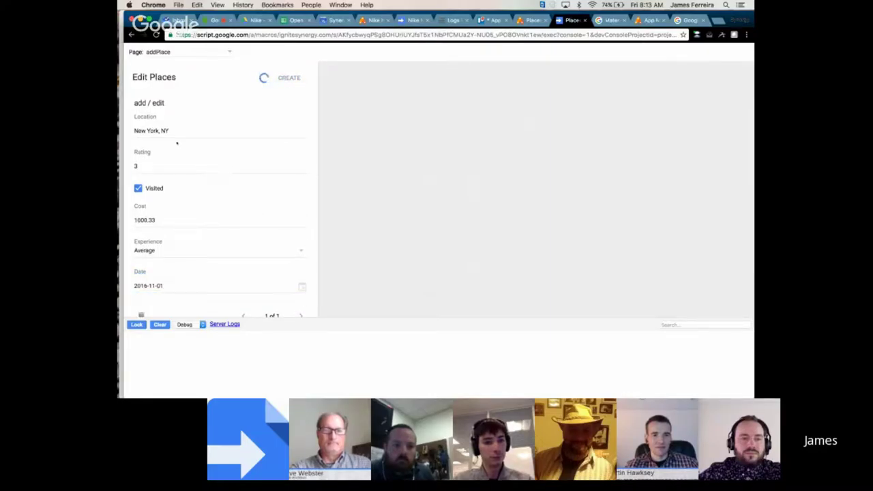
type("ou")
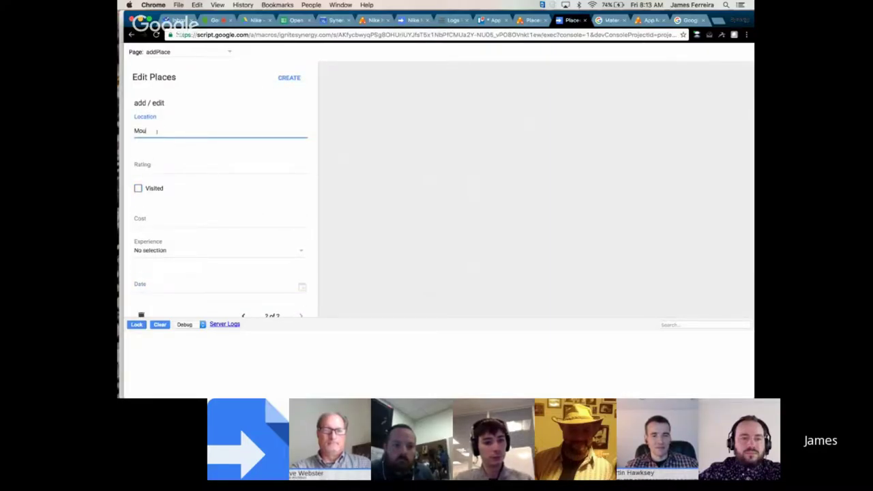
type("ntain View, CA")
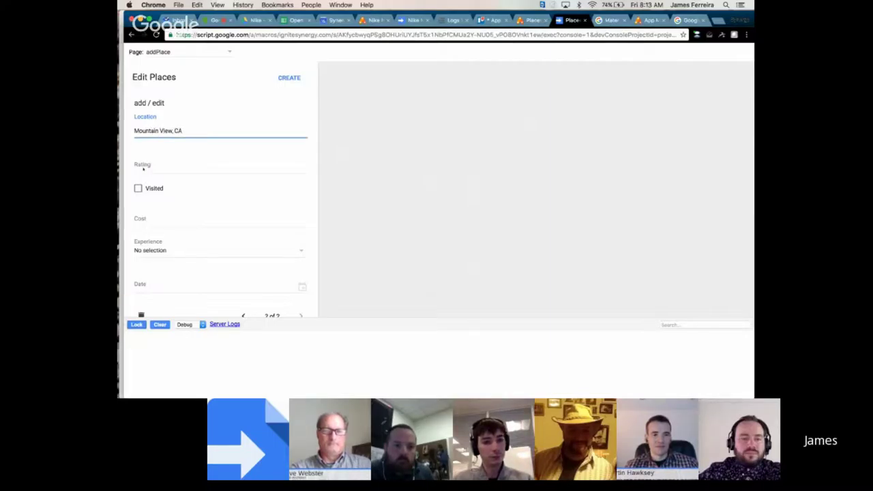
left_click(144, 169)
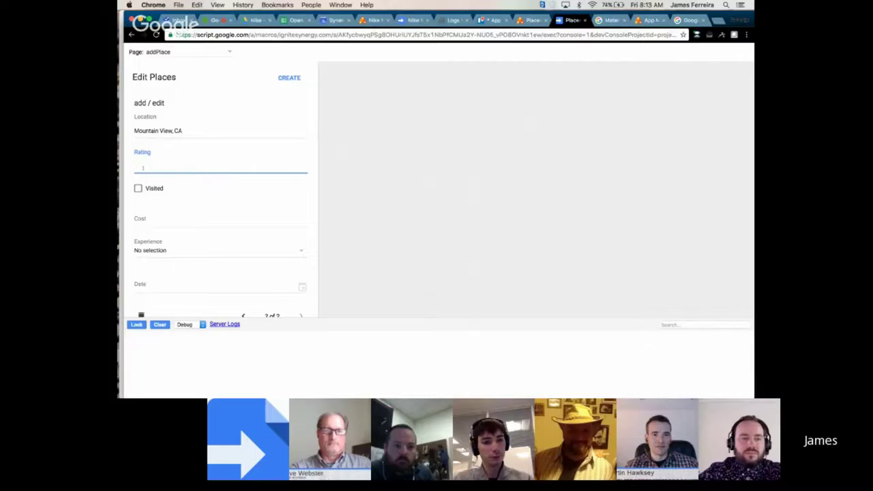
key("Tab")
key("space")
key("Tab")
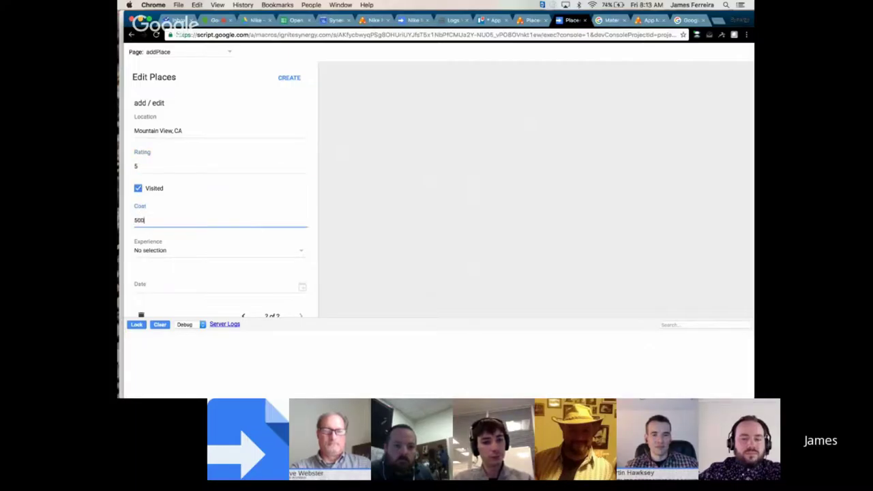
- Choose Good as the Mountain View record's experience and set its date to 2016-12-14
left_click(150, 250)
left_click(151, 276)
left_click(181, 288)
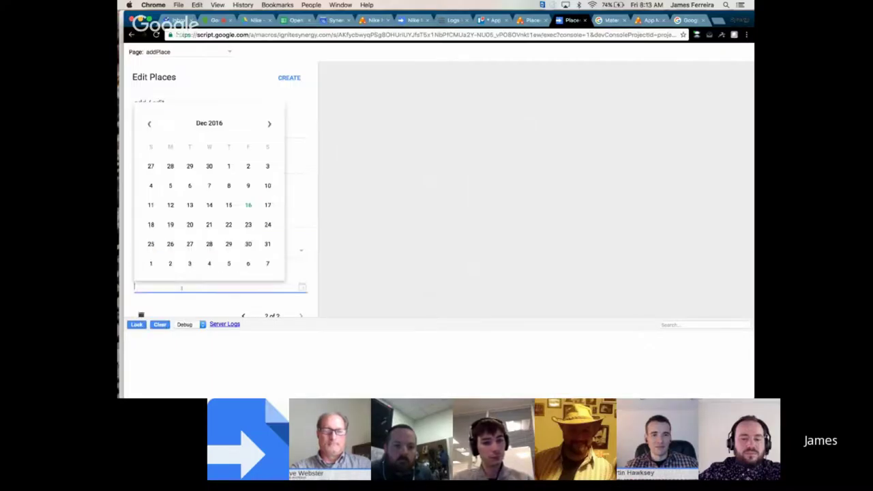
left_click(209, 205)
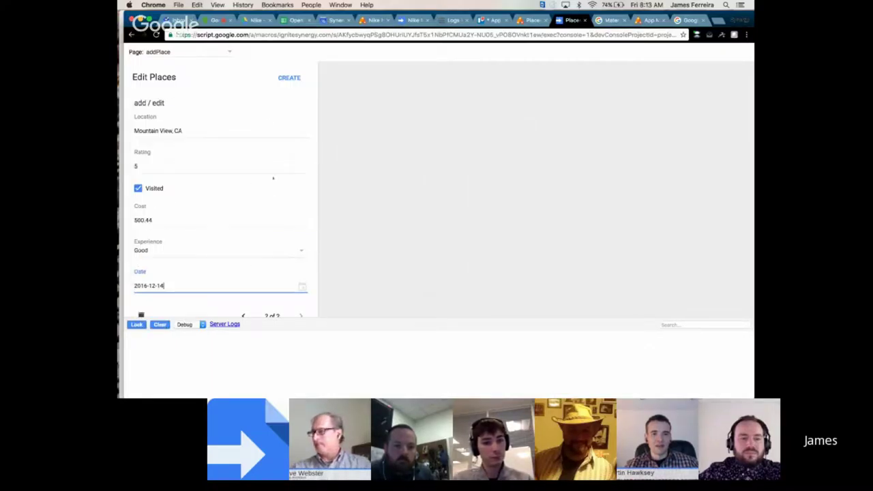
- Page back and forth between the New York and Mountain View records to check their saved values
scroll(272, 174, "down", 1)
left_click(243, 299)
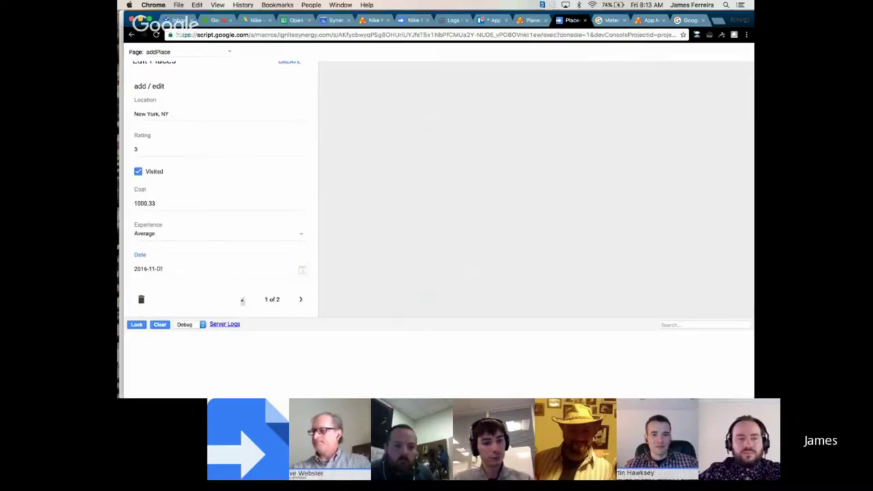
left_click(300, 300)
left_click(243, 300)
left_click(300, 300)
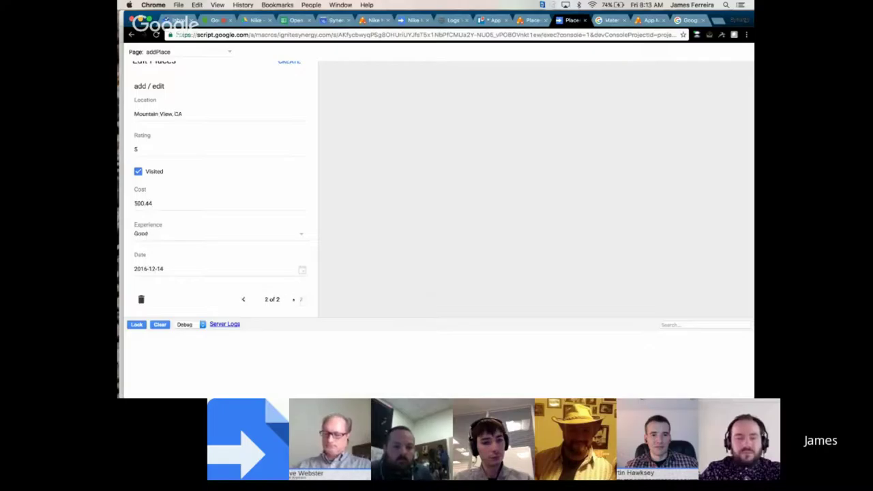
left_click(243, 300)
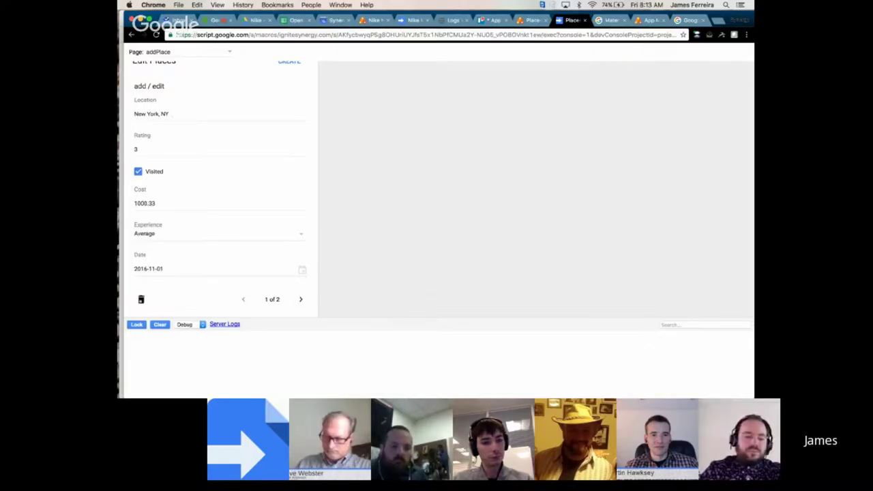
scroll(236, 216, "up", 1)
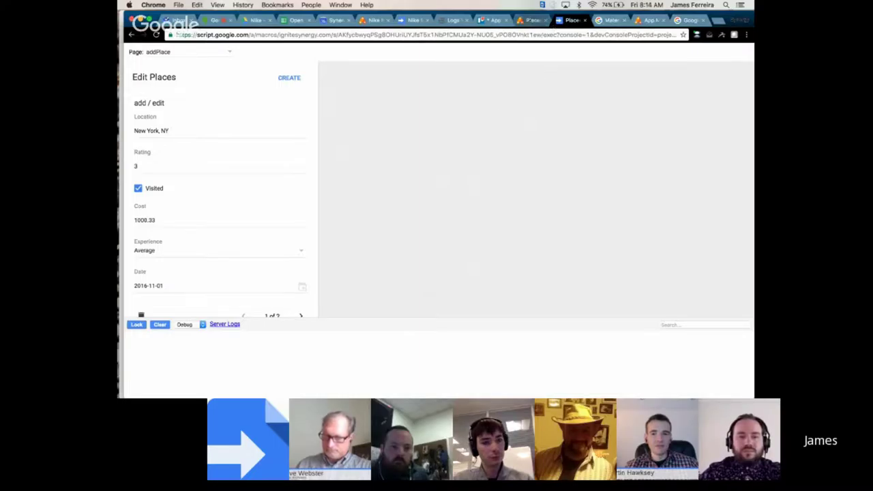
- Return to the App Maker editor, add a button beside Create in the Edit Places form header, and give it the Icon style
left_click(533, 20)
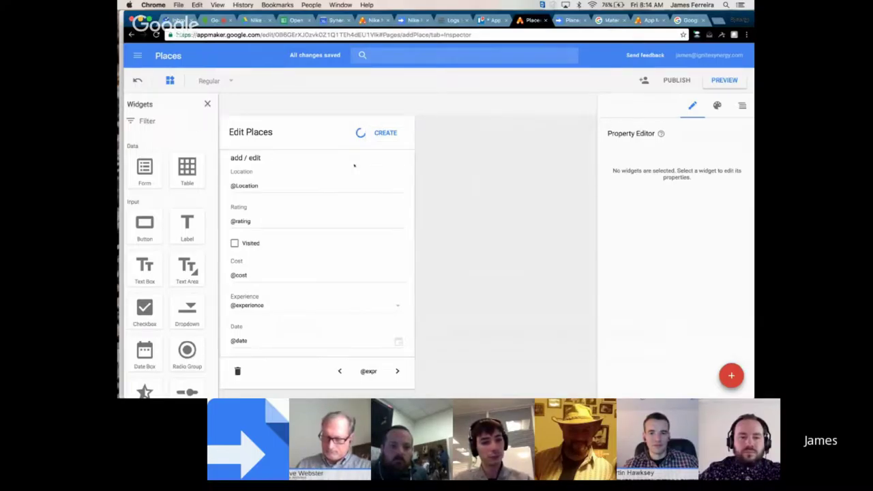
left_click_drag(145, 232, 202, 200)
left_click_drag(259, 183, 401, 133)
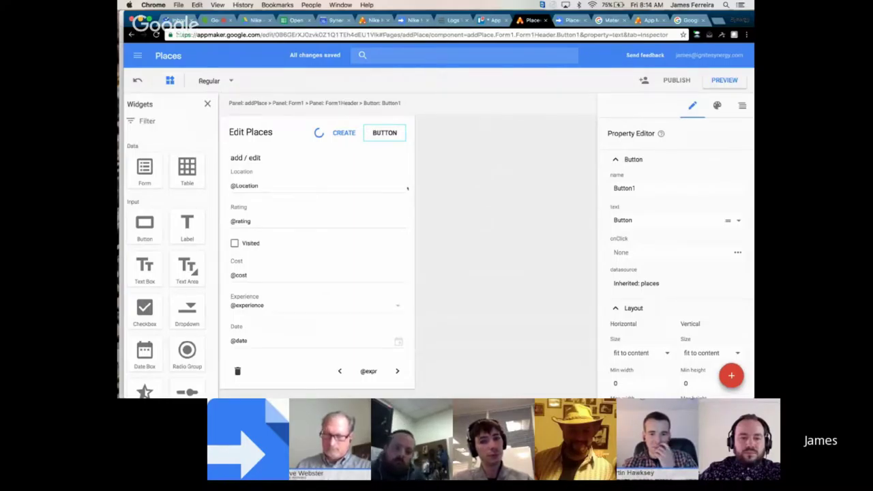
left_click(215, 80)
left_click(217, 94)
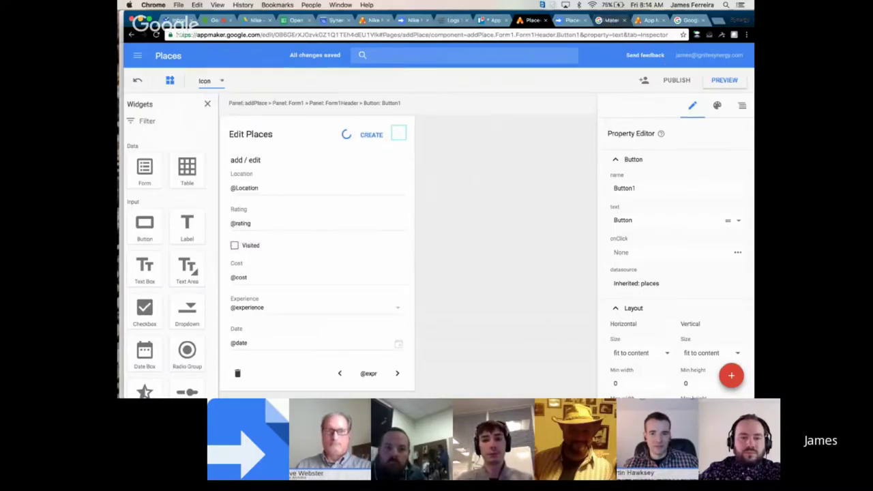
- Browse the Material icons page for icon names and set the new header button's text to close
left_click(610, 20)
scroll(492, 245, "up", 5)
scroll(492, 246, "up", 10)
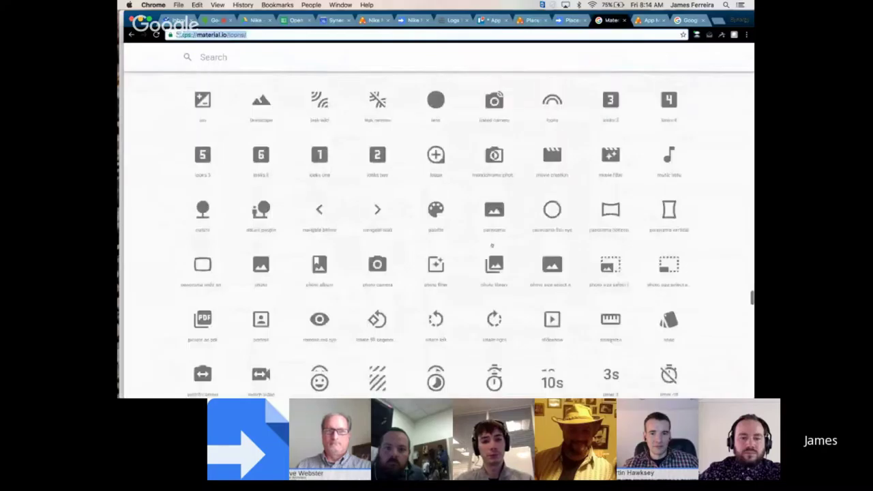
scroll(491, 245, "up", 15)
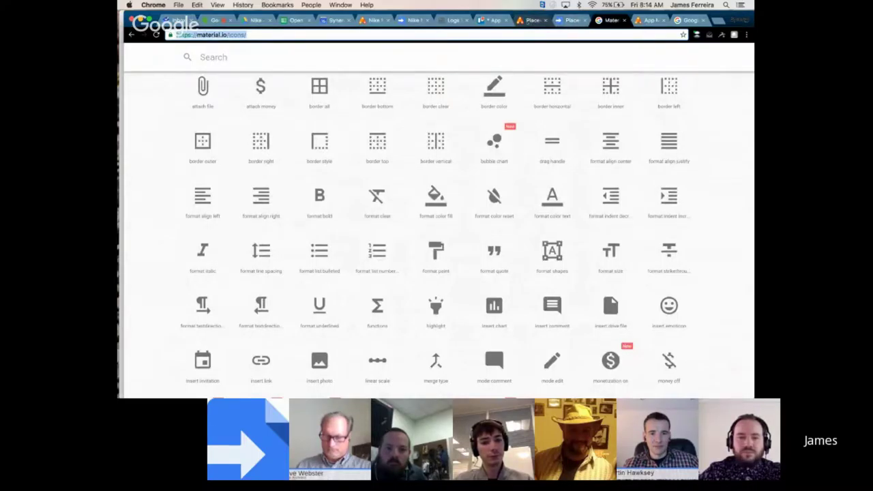
key("ctrl+shift+Tab")
key("ctrl+shift+Tab")
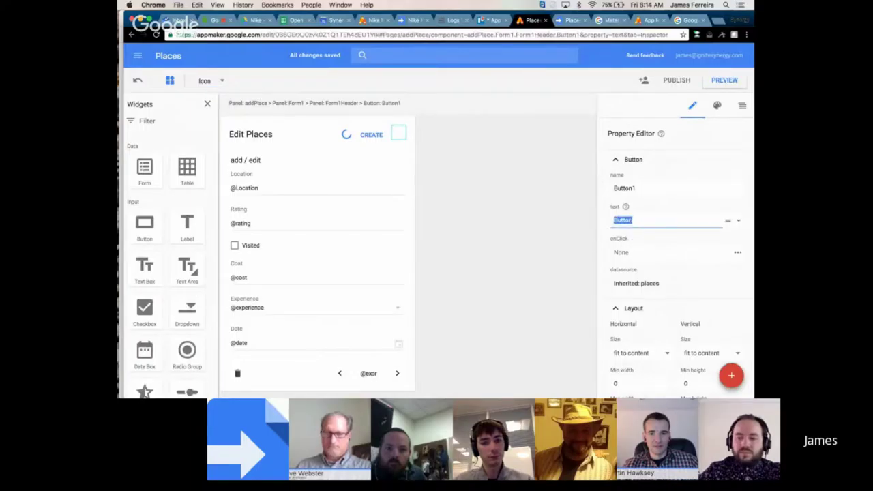
type("close")
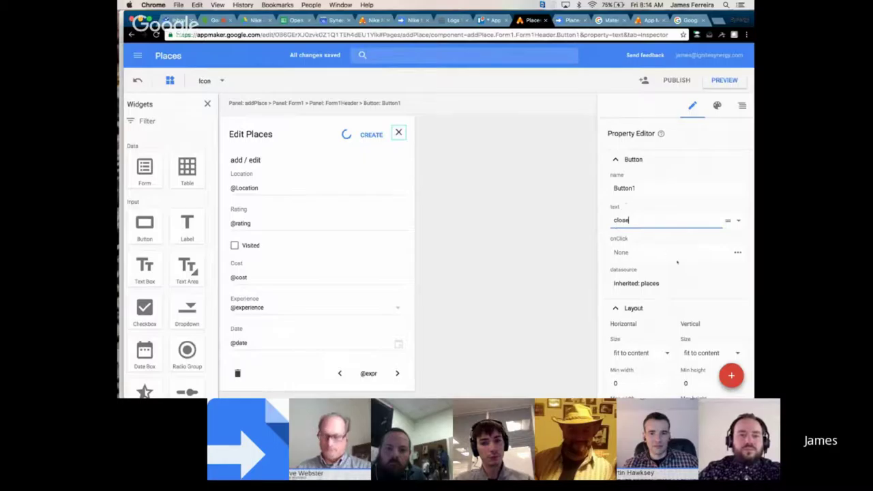
- Set the close button's onClick action to Close Dialog
scroll(672, 256, "down", 1)
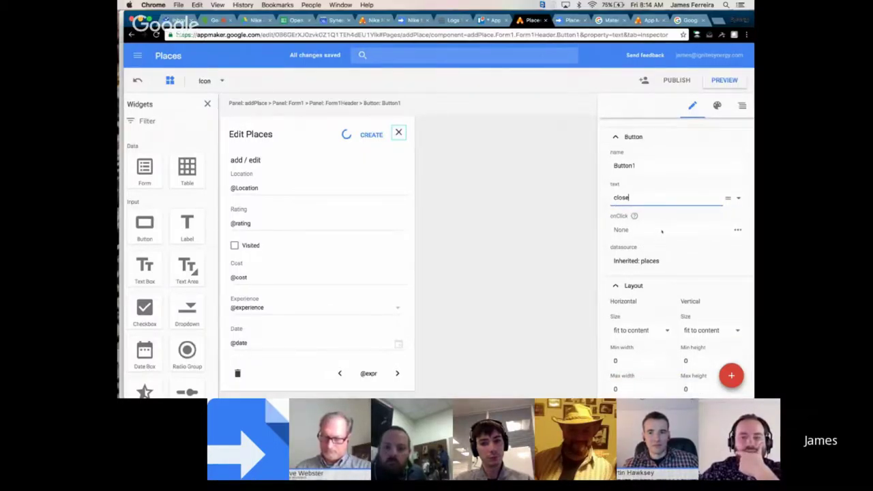
left_click(656, 231)
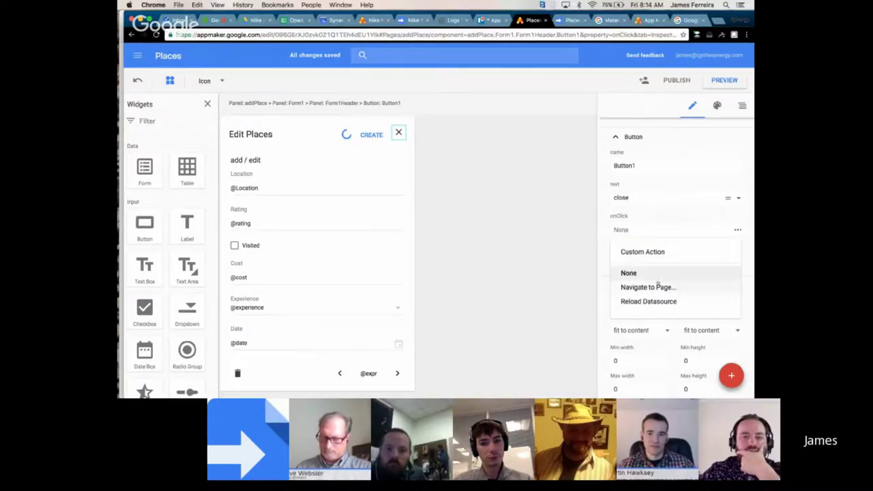
scroll(656, 293, "down", 1)
scroll(656, 295, "down", 1)
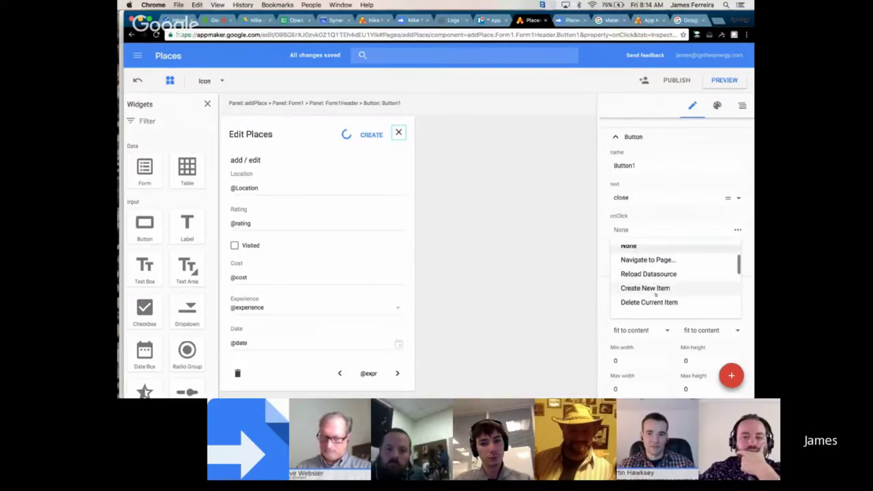
scroll(656, 295, "down", 3)
left_click(643, 282)
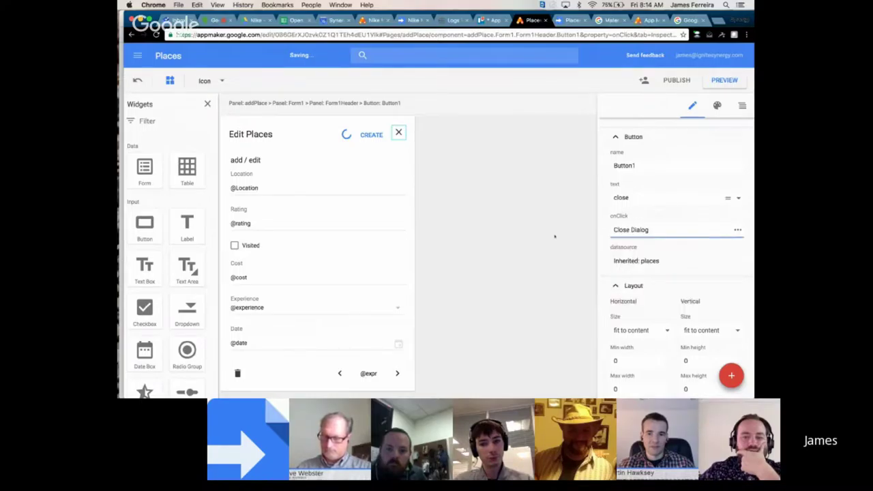
- Shrink the addPlace page to fit the form, about 441 wide by 618 high
left_click(499, 221)
scroll(497, 232, "down", 5)
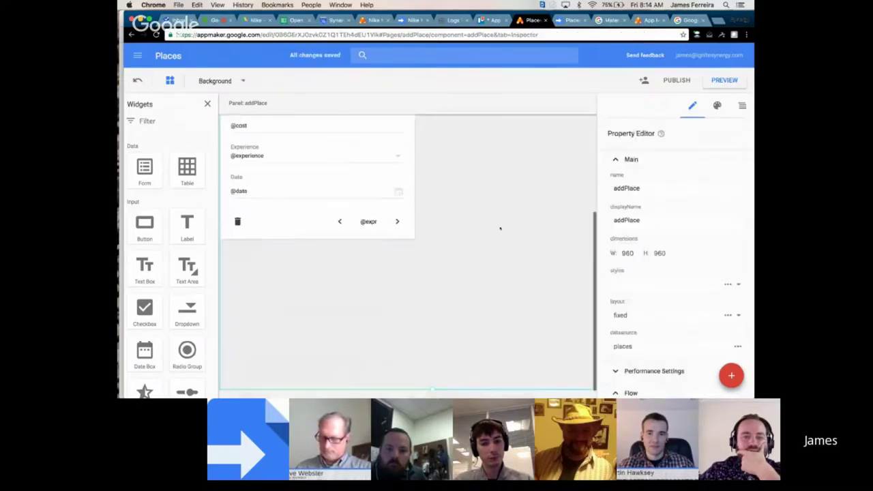
scroll(496, 269, "up", 5)
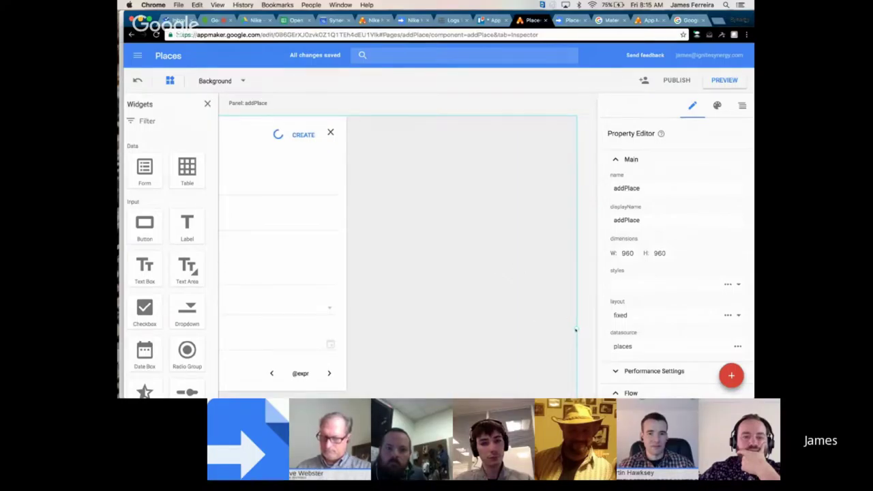
left_click_drag(521, 320, 412, 331)
scroll(330, 305, "down", 5)
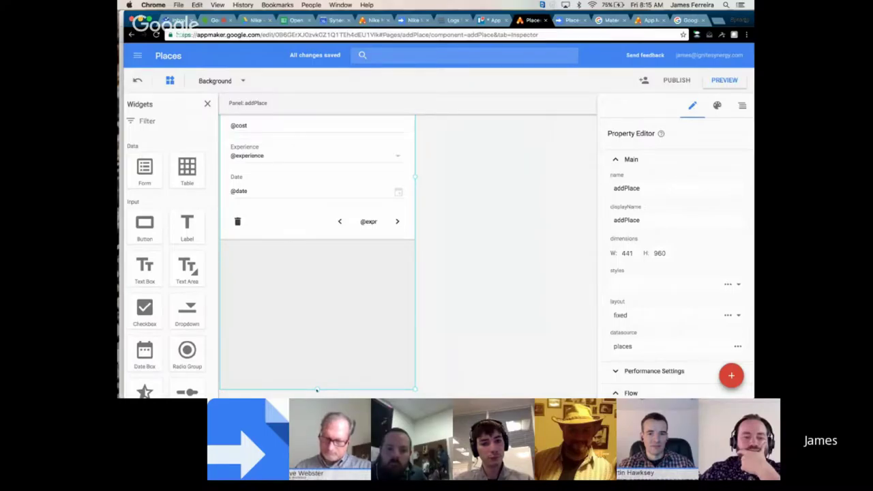
mouse_move(317, 390)
left_mouse_down()
mouse_move(318, 373)
mouse_move(317, 389)
left_mouse_up()
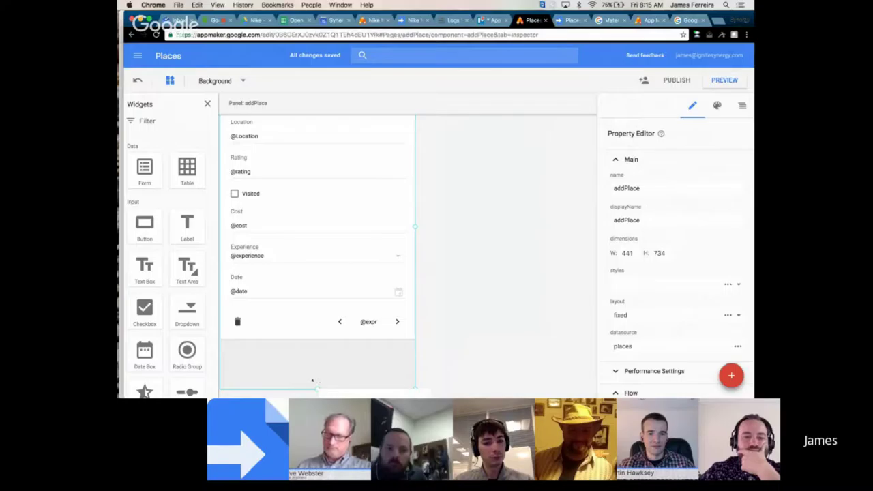
mouse_move(317, 391)
left_mouse_down()
mouse_move(316, 381)
mouse_move(316, 390)
left_mouse_up()
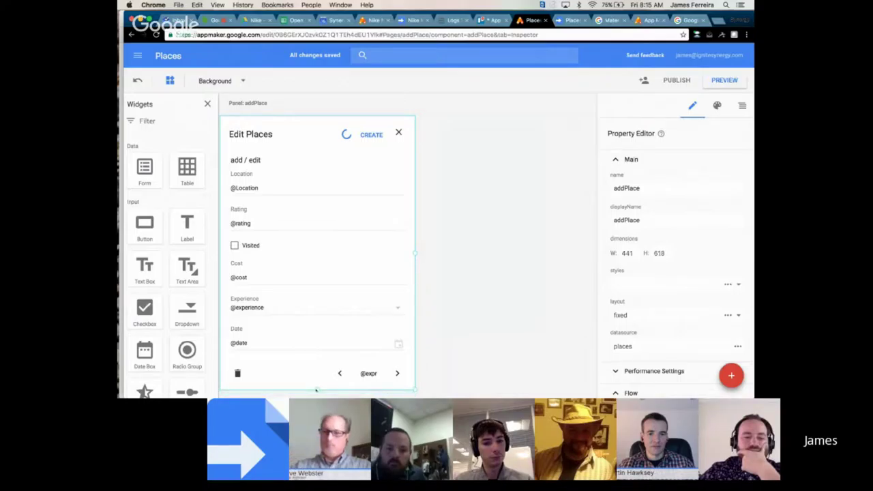
- Create a new page of type Page and name it Places
left_click(207, 103)
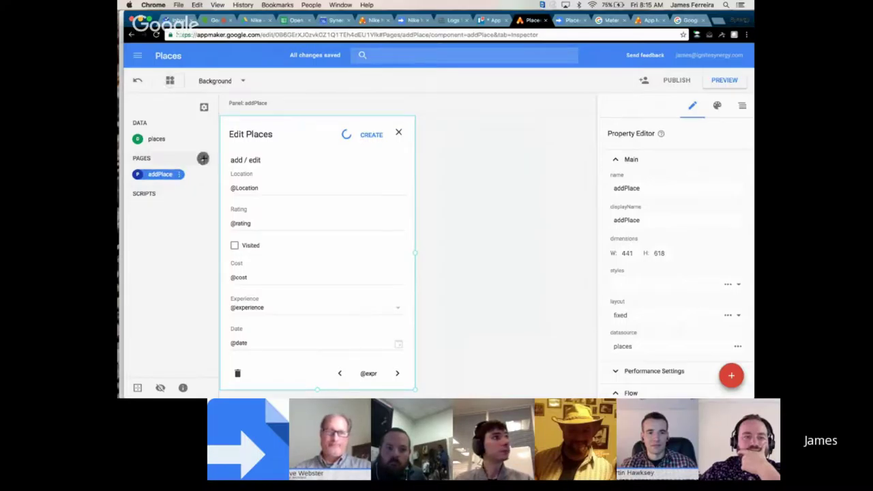
left_click(203, 158)
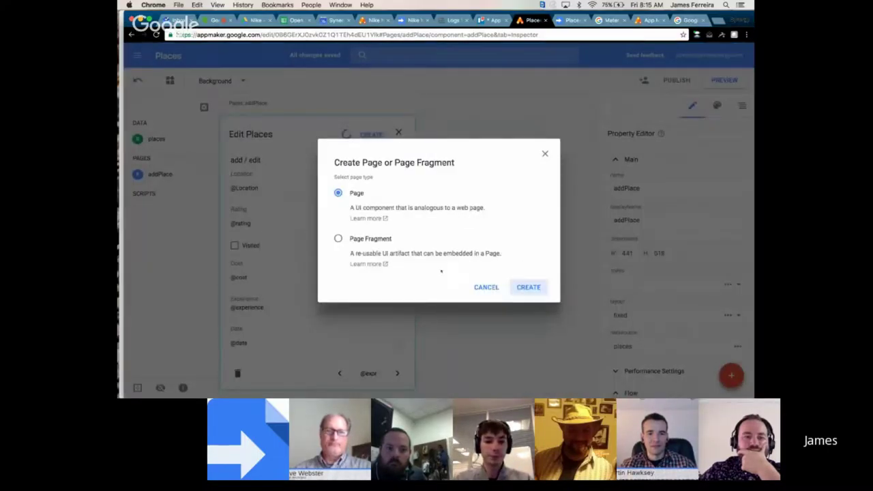
left_click(527, 286)
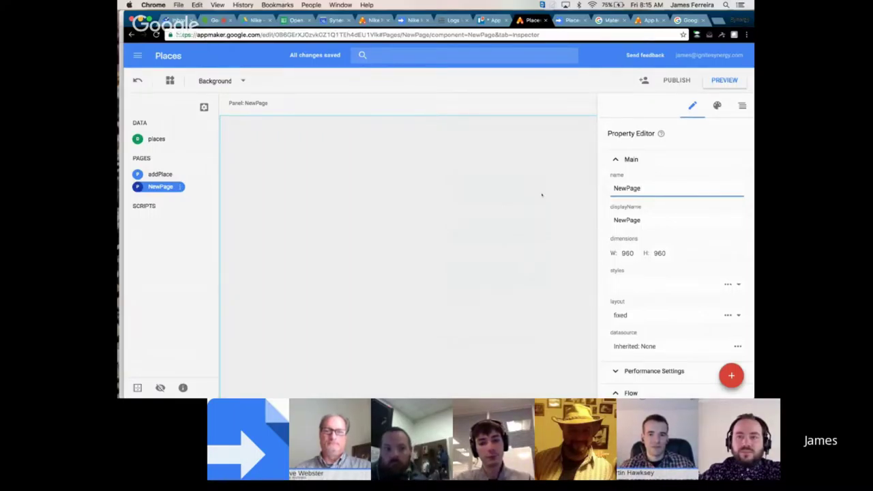
double_click(616, 192)
type("Places")
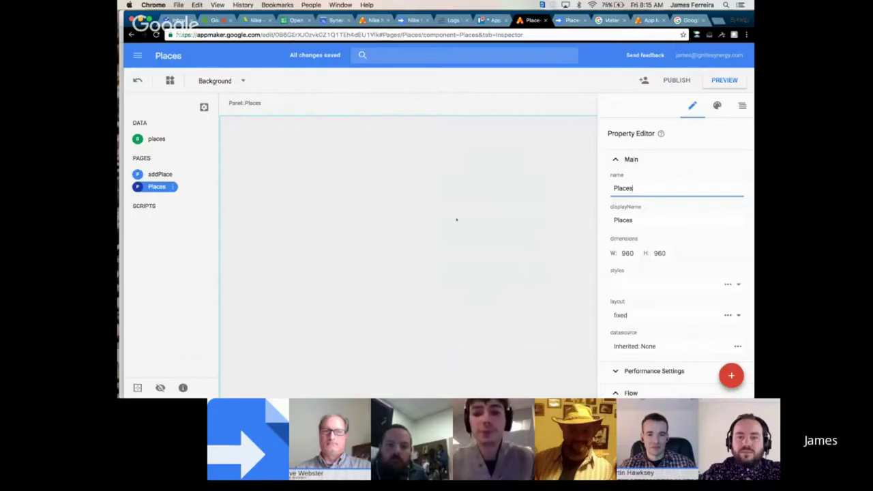
- Add a label reading "Our Places App" near the top of the Places page
left_click(170, 80)
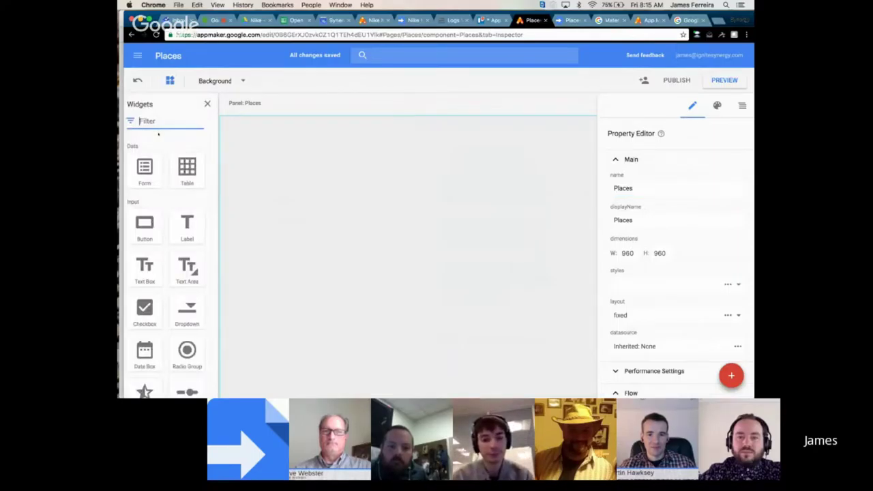
left_click_drag(176, 228, 395, 134)
double_click(395, 133)
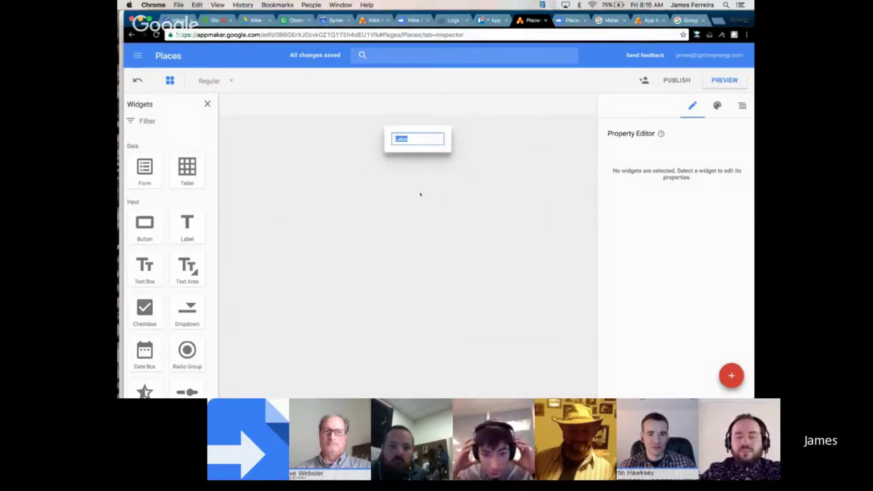
type("Our")
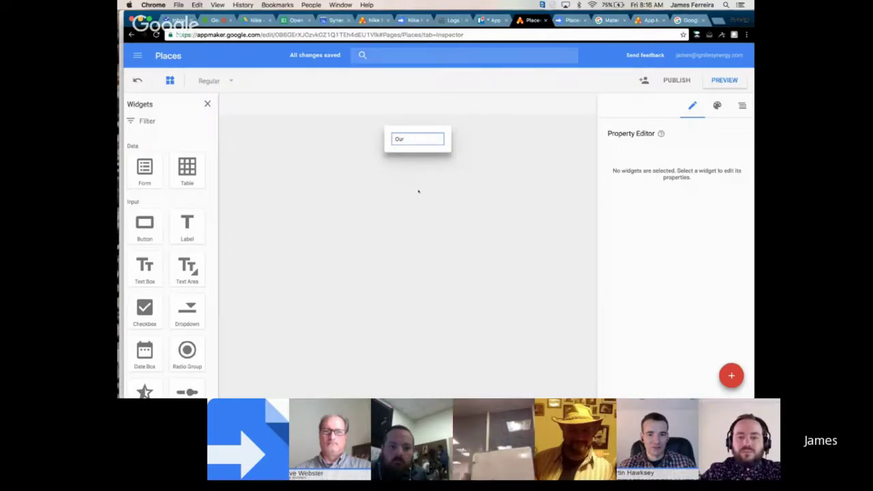
type(" Places App")
key("Return")
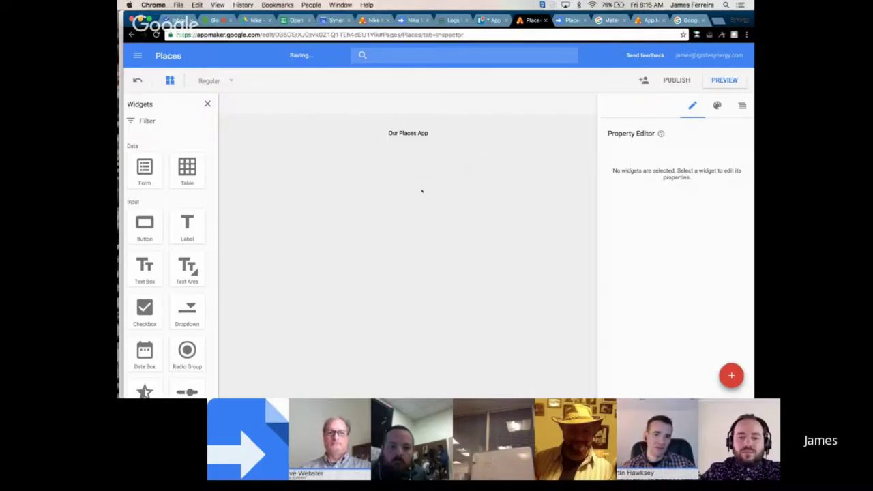
- Apply the DisplayThree style to the "Our Places App" label
left_click(408, 135)
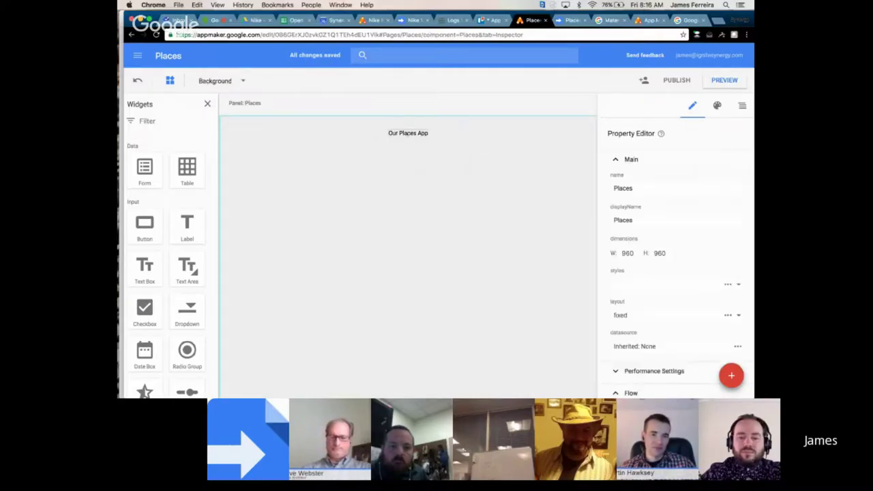
left_click(406, 133)
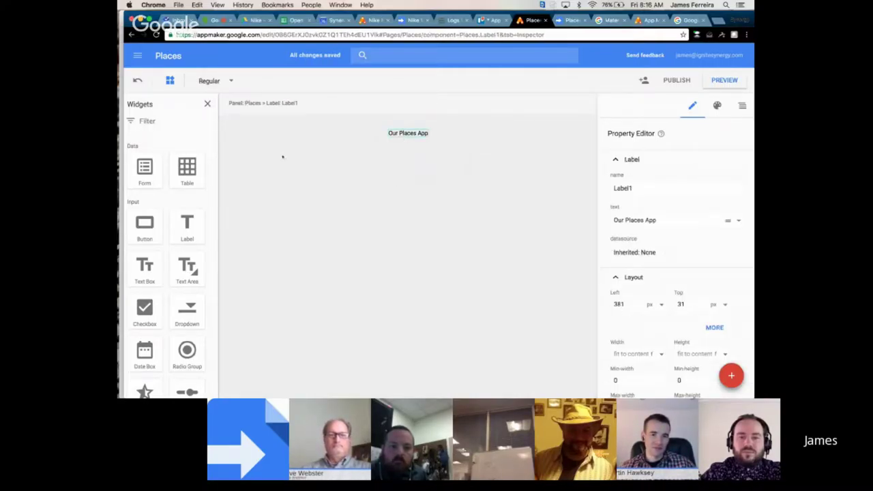
left_click(230, 80)
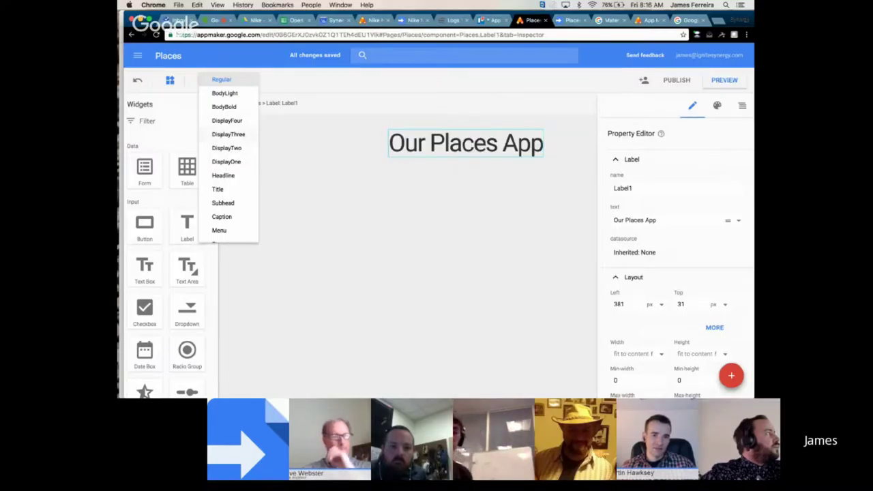
left_click(228, 135)
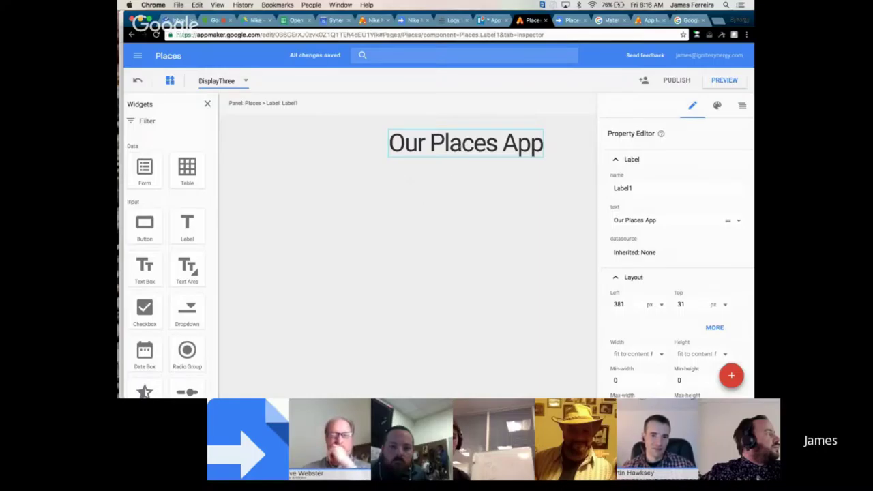
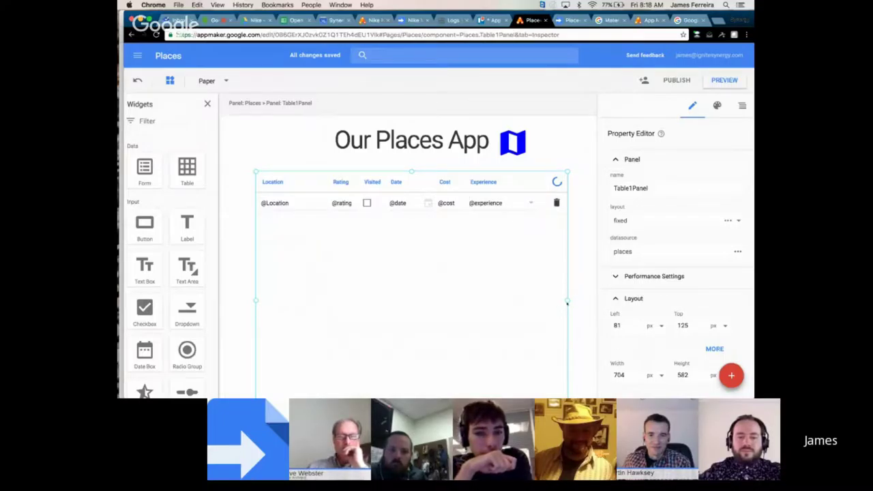
- Widen the places table panel to about 758 px and place a button in the table row beside the delete icon
left_click_drag(567, 302, 591, 302)
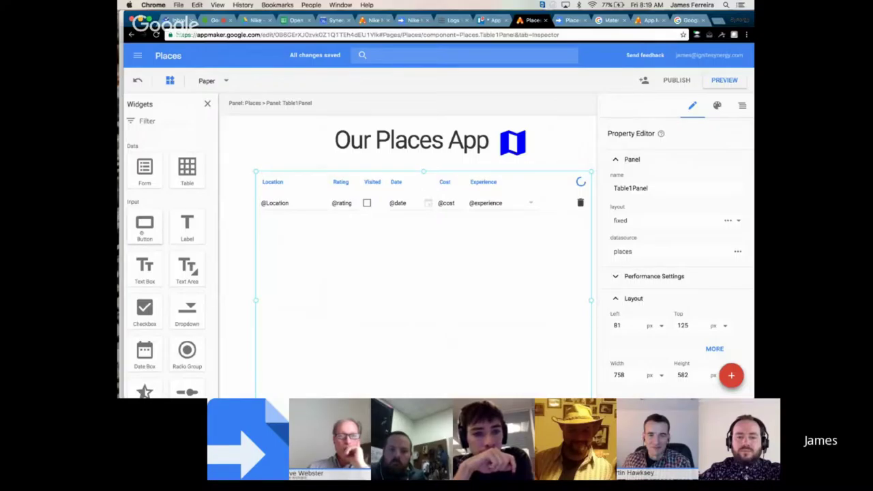
left_click_drag(142, 232, 142, 233)
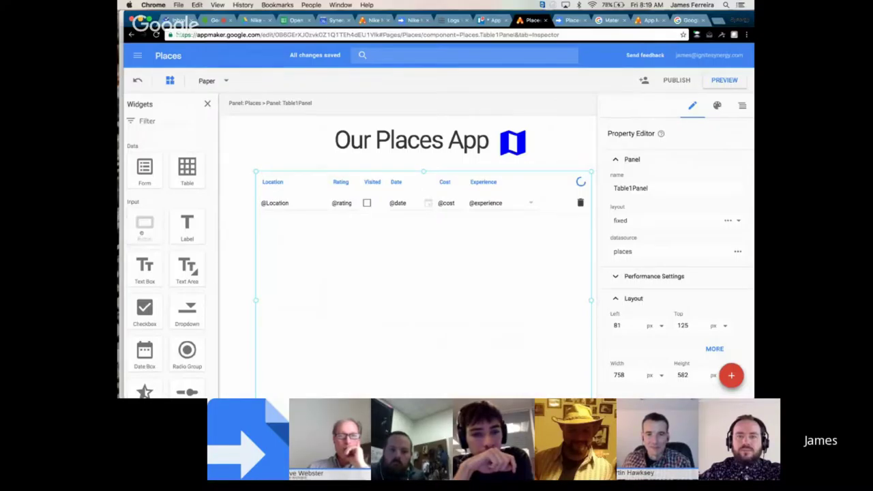
left_click_drag(225, 225, 573, 203)
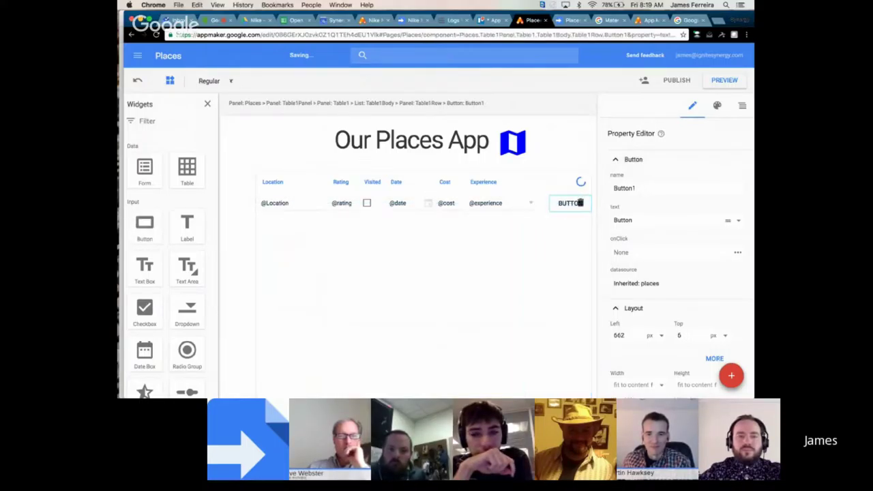
- Give the new table row button the Icon style and set its text to edit
left_click(229, 81)
left_click(249, 93)
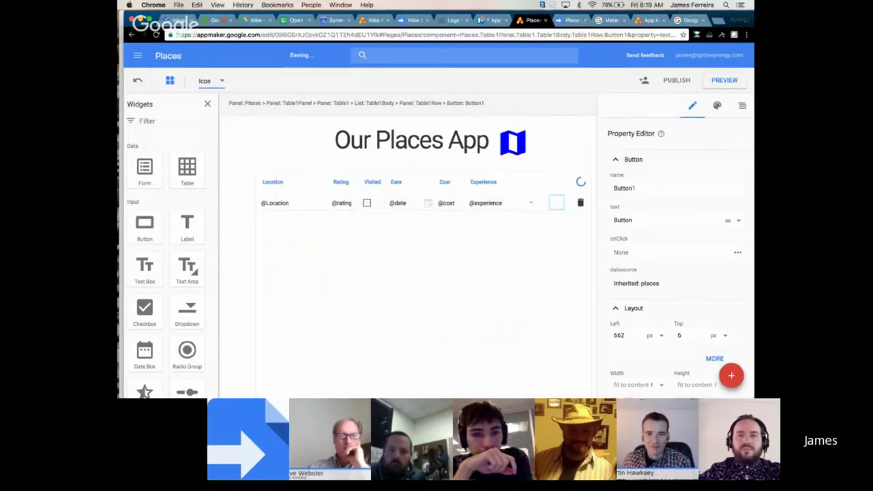
double_click(632, 220)
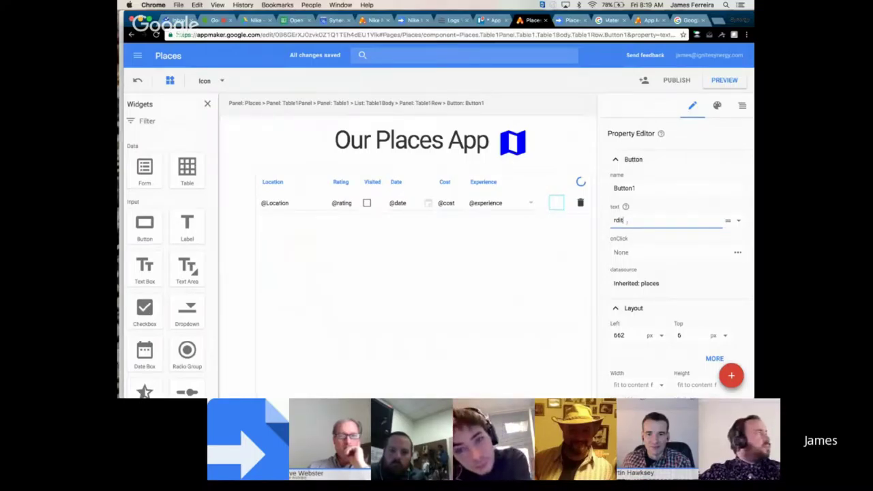
key("BackSpace")
key("BackSpace")
key("BackSpace")
key("BackSpace")
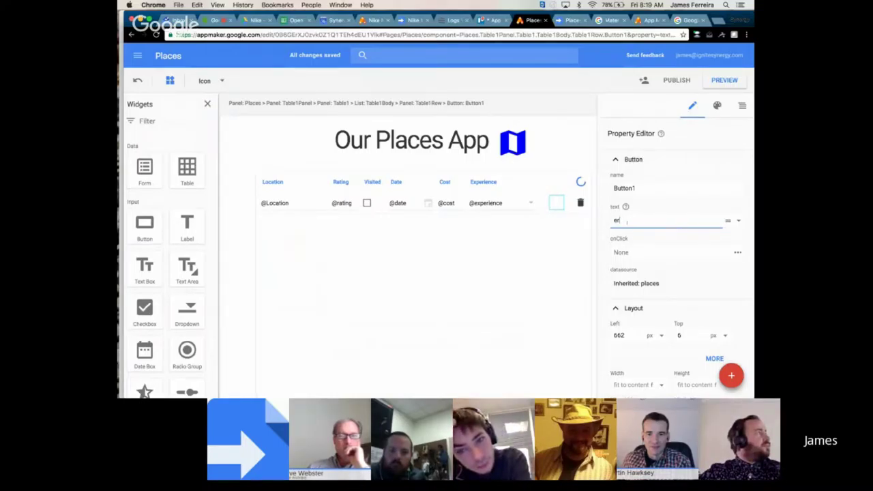
type("er")
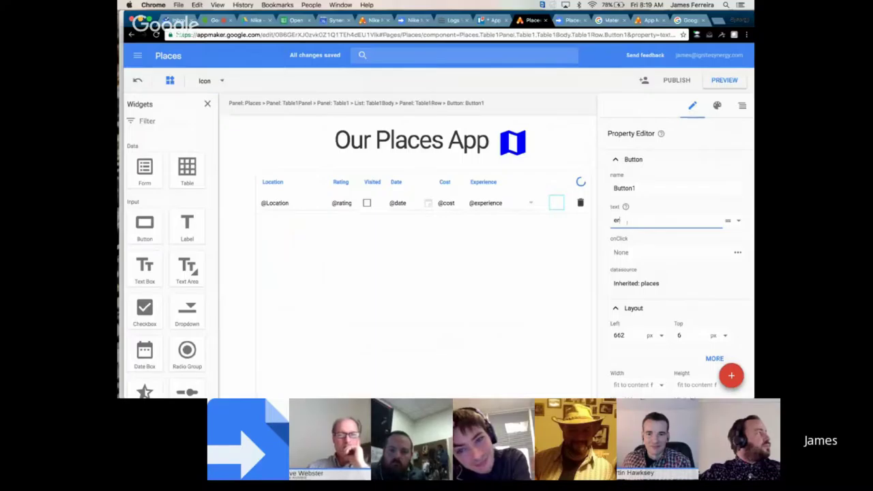
key("BackSpace")
type("dit")
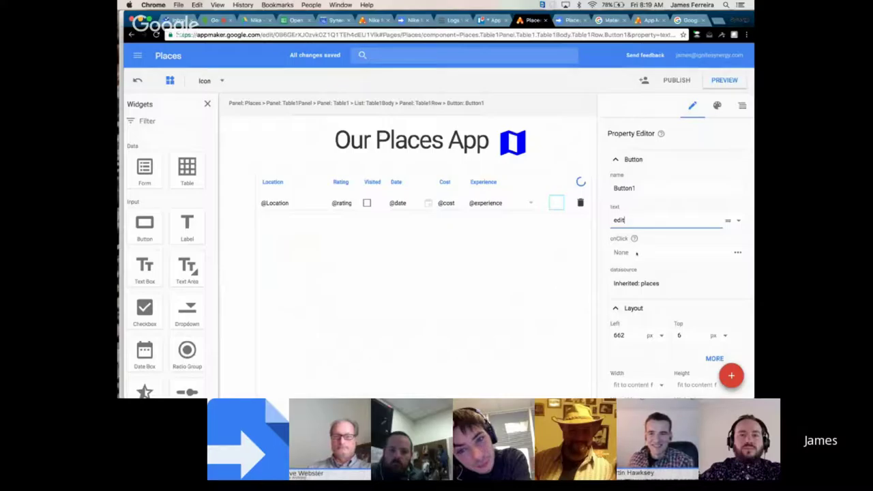
- Set the edit button's onClick action to open the addPlace dialog and move the button closer to the delete icon, about 681 px from the row's left
left_click(638, 252)
scroll(648, 300, "down", 5)
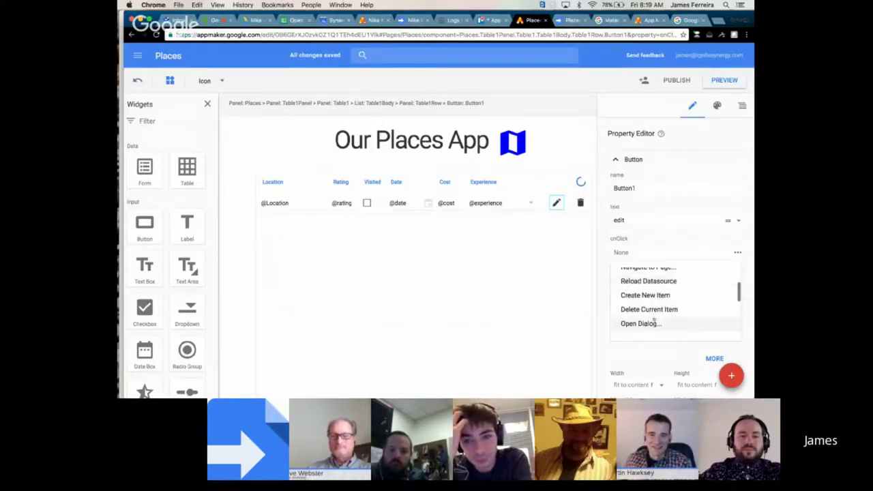
scroll(655, 316, "down", 1)
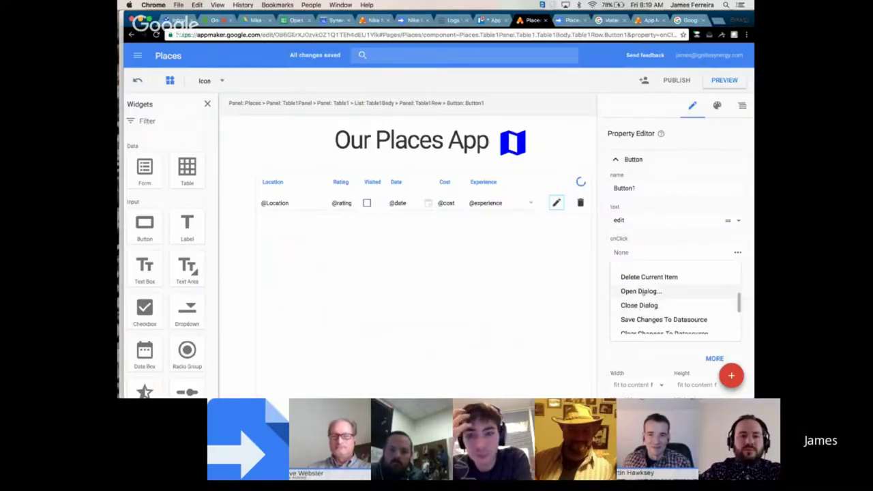
left_click(643, 292)
left_click(645, 289)
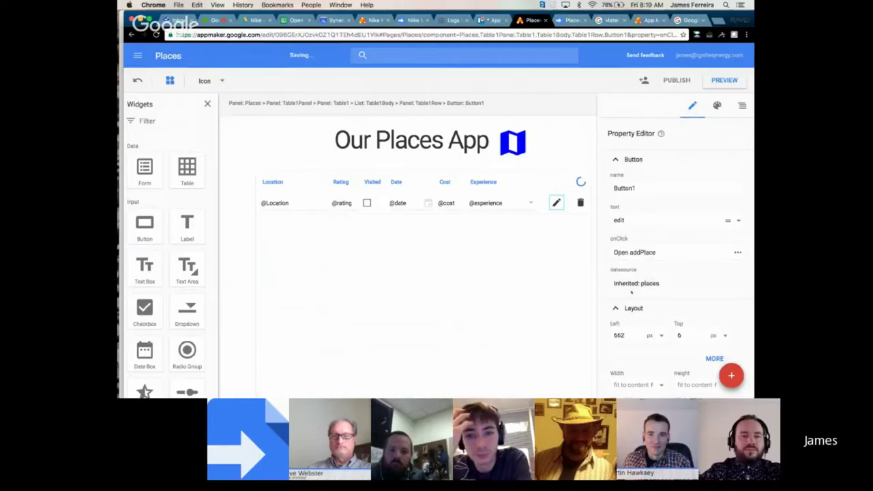
left_click_drag(556, 203, 565, 203)
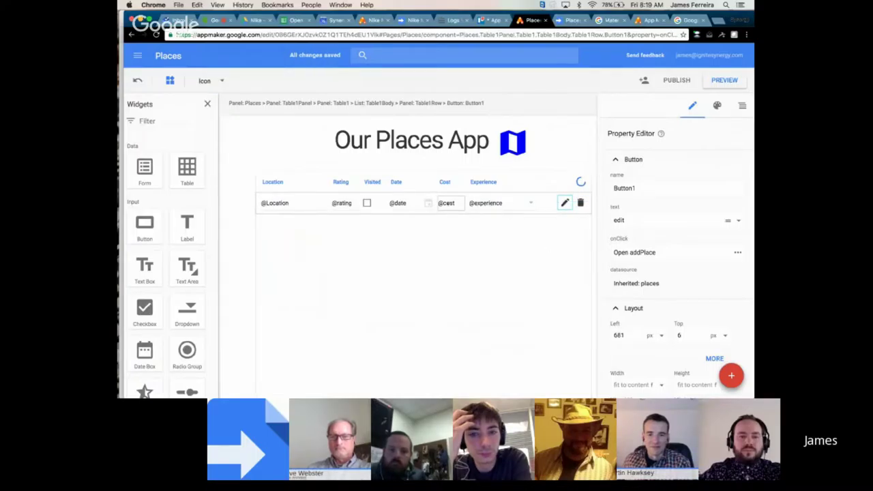
- Format the table's cost field binding as a two-decimal number with a dollar sign, using formatNumber('$#.00')
left_click(445, 203)
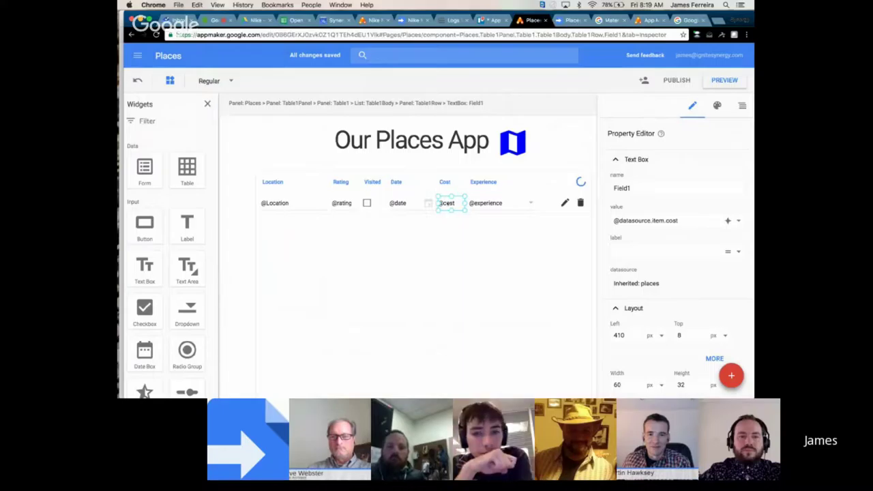
left_click(687, 220)
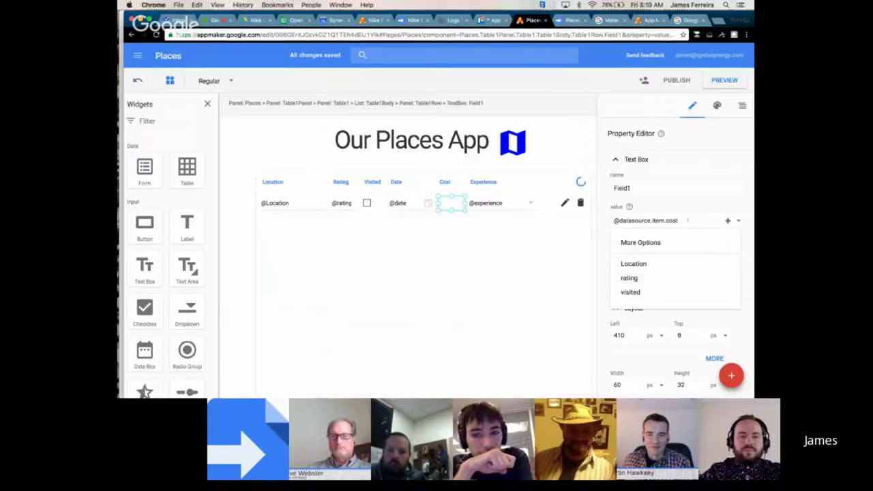
left_click(640, 242)
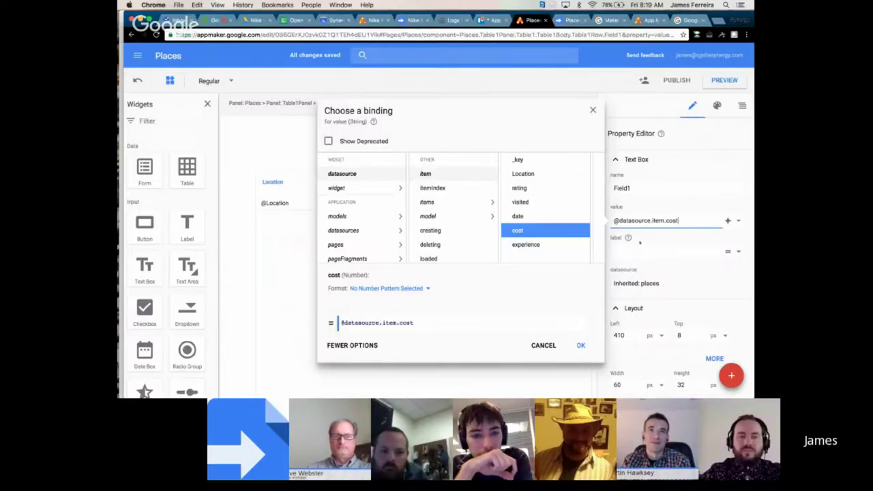
left_click(386, 288)
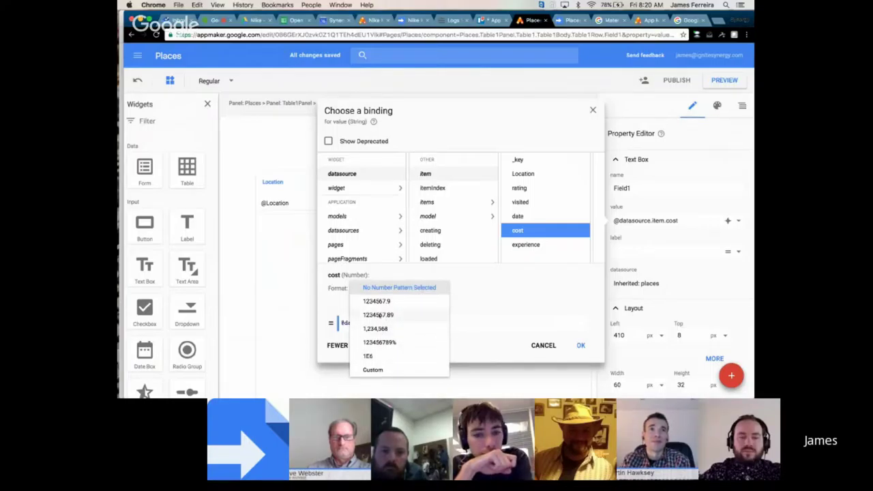
left_click(379, 315)
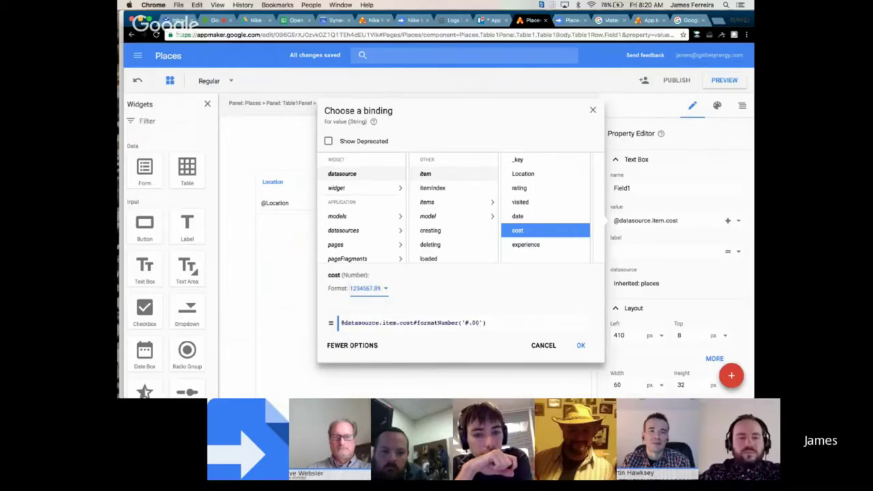
left_click(472, 323)
type("$")
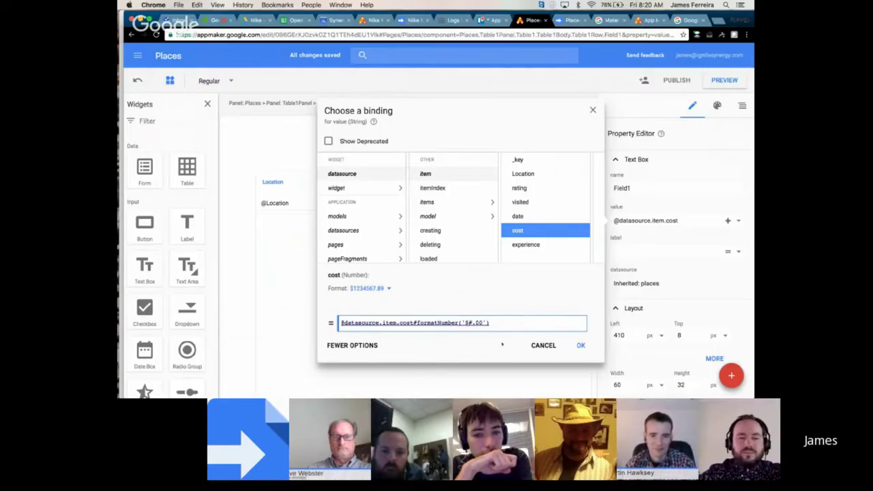
left_click(581, 345)
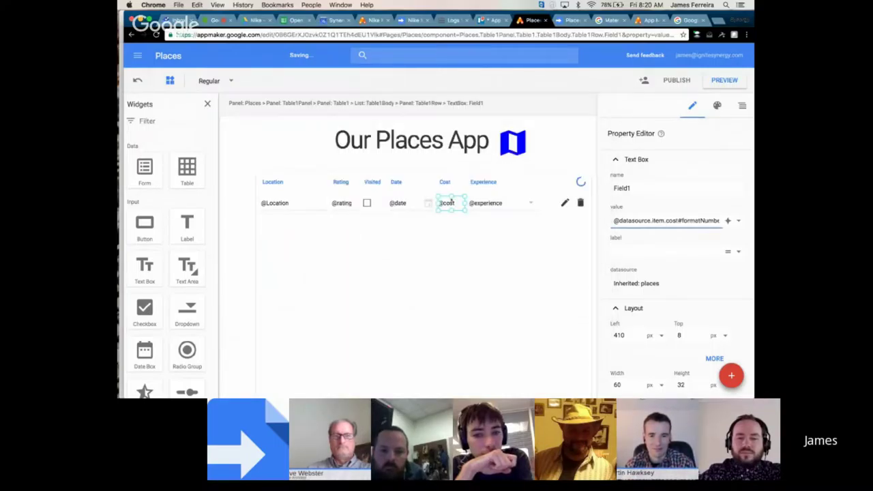
- Set the table's date field format to MM/dd/yyyy
left_click(406, 204)
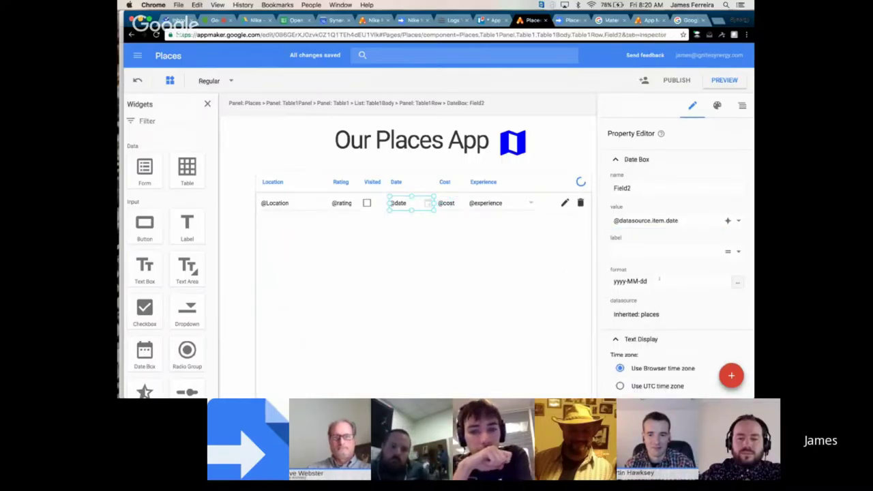
left_click(736, 283)
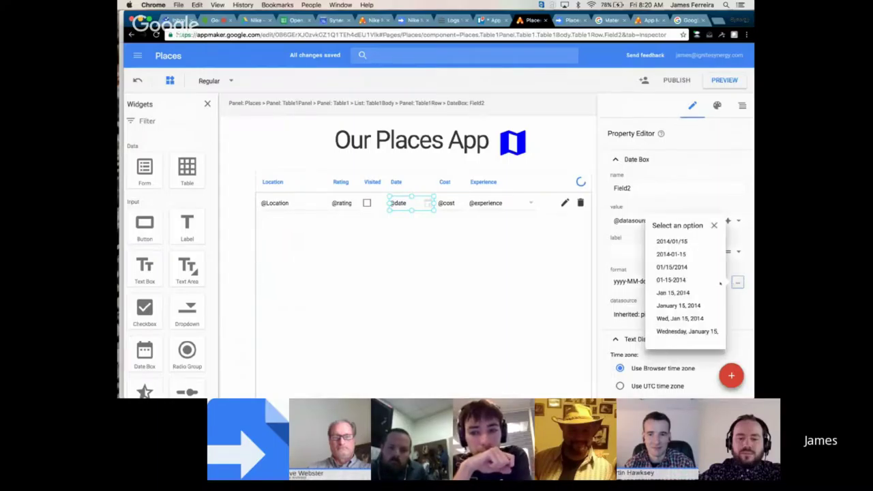
left_click(672, 267)
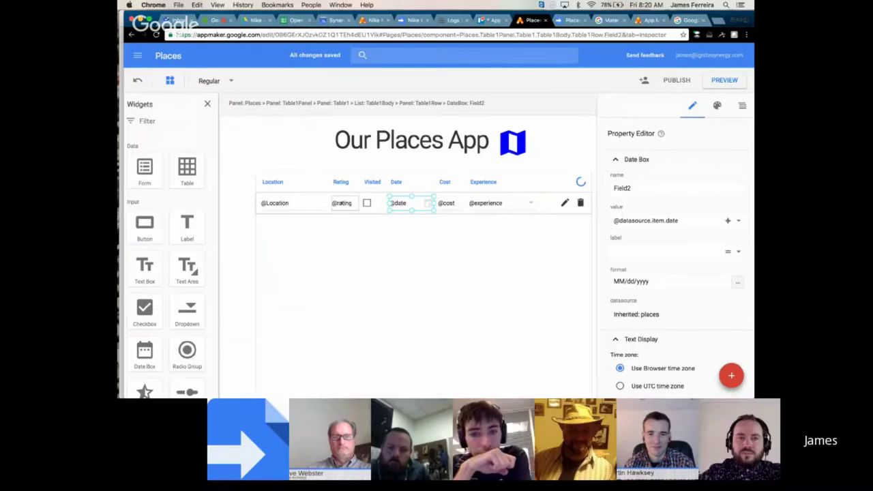
- Replace the rating text box in the table row with a Star Rating widget under the Rating header
left_click(341, 202)
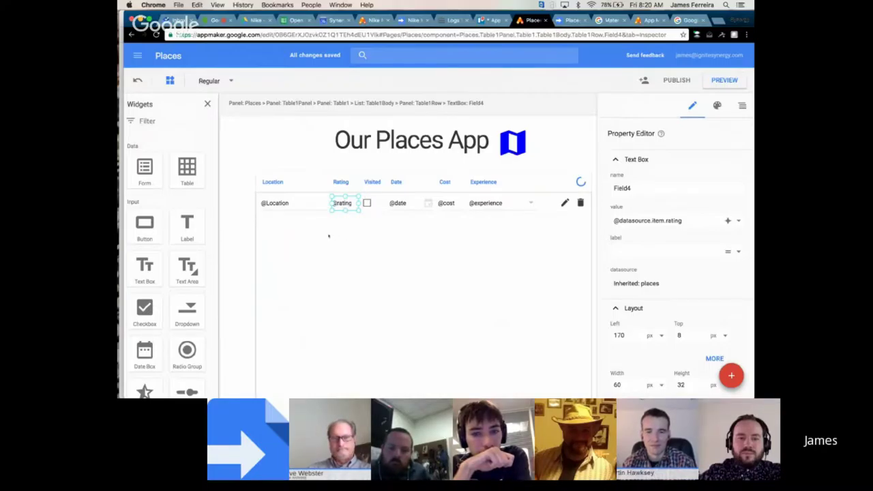
key("Delete")
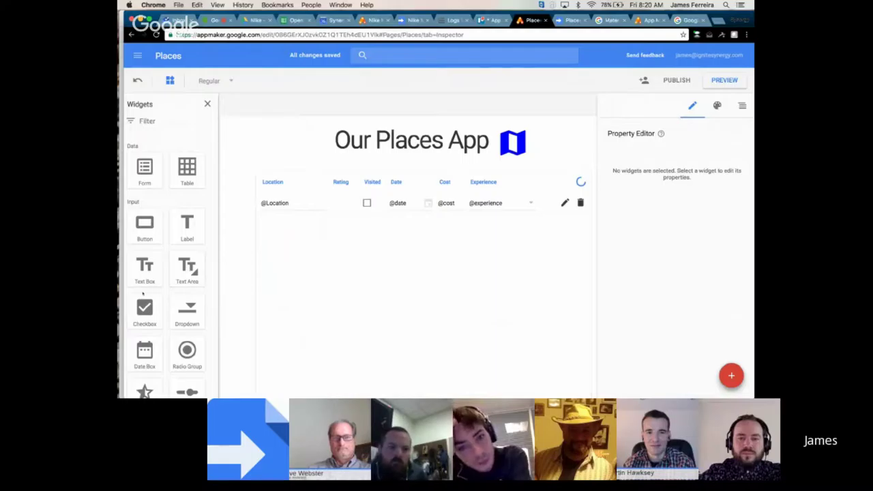
scroll(143, 293, "down", 3)
left_click_drag(143, 306, 141, 311)
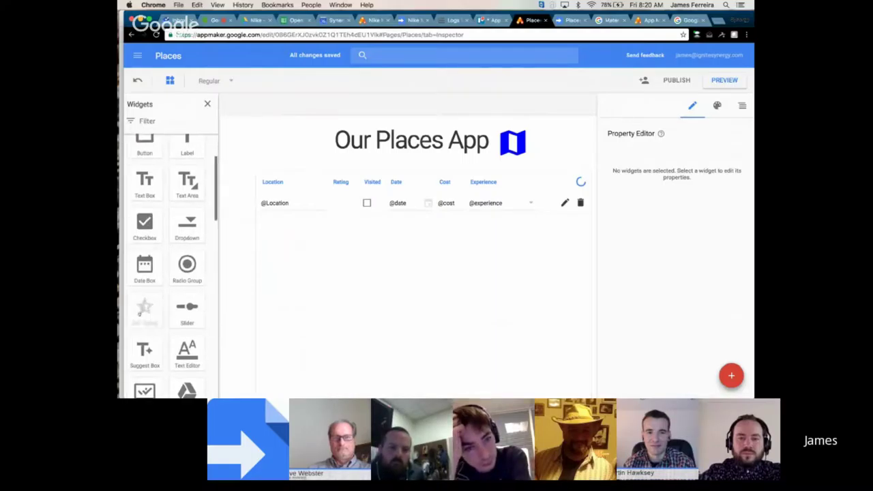
left_click_drag(220, 296, 349, 202)
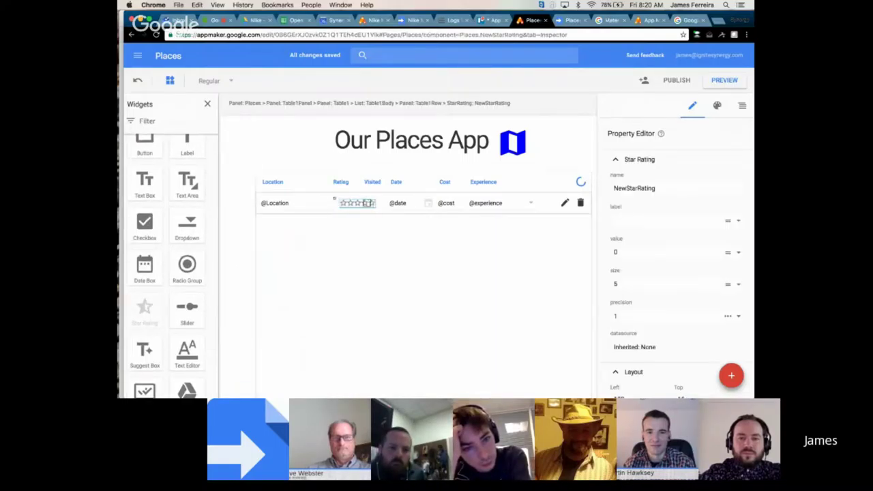
left_click_drag(334, 203, 325, 200)
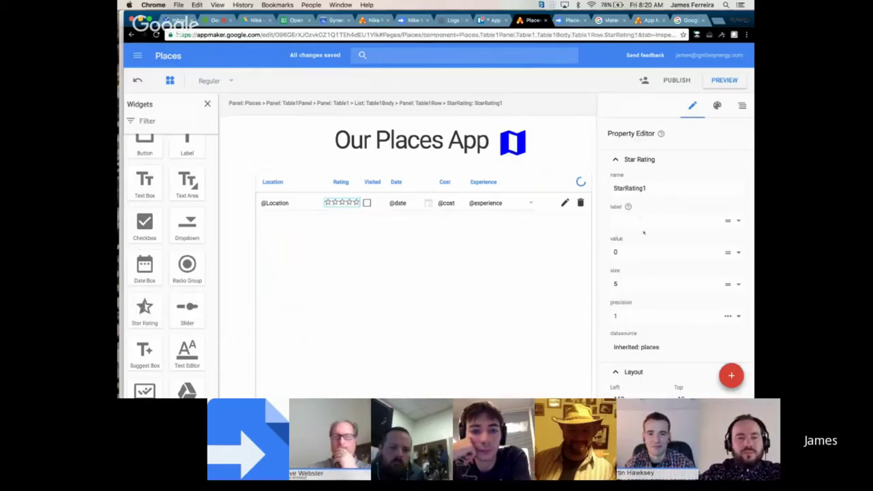
left_click(681, 254)
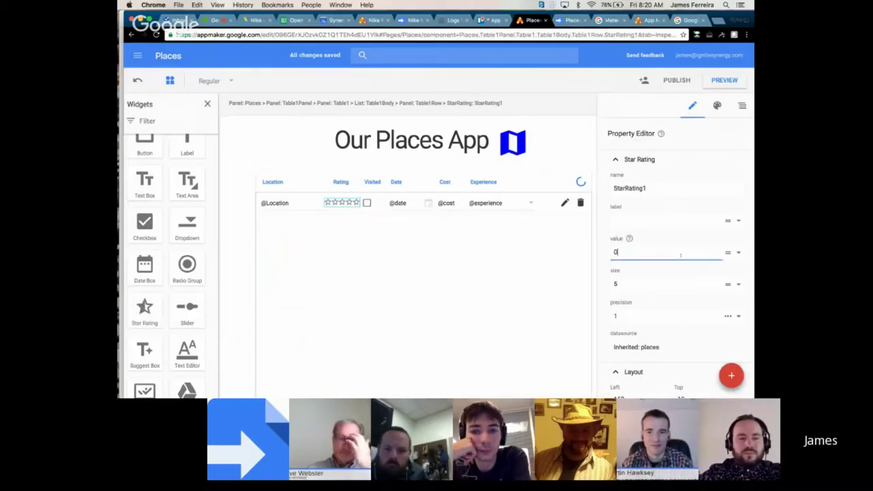
left_click(738, 254)
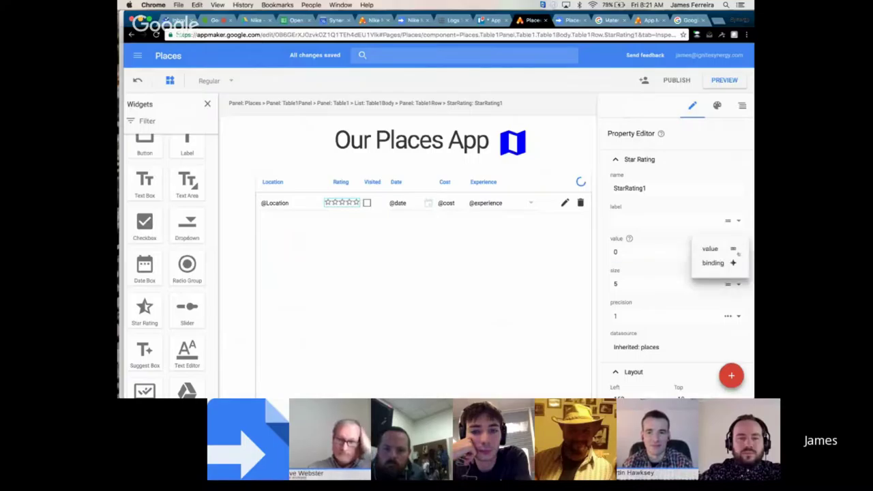
left_click(713, 264)
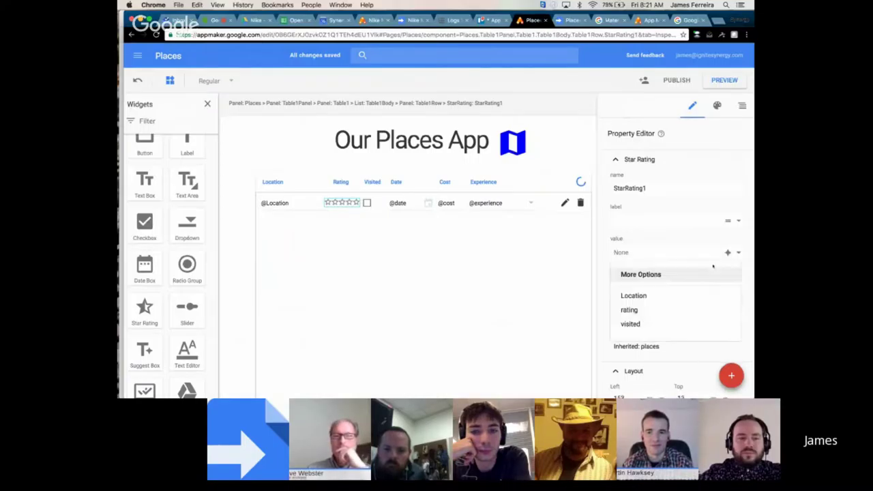
left_click(629, 310)
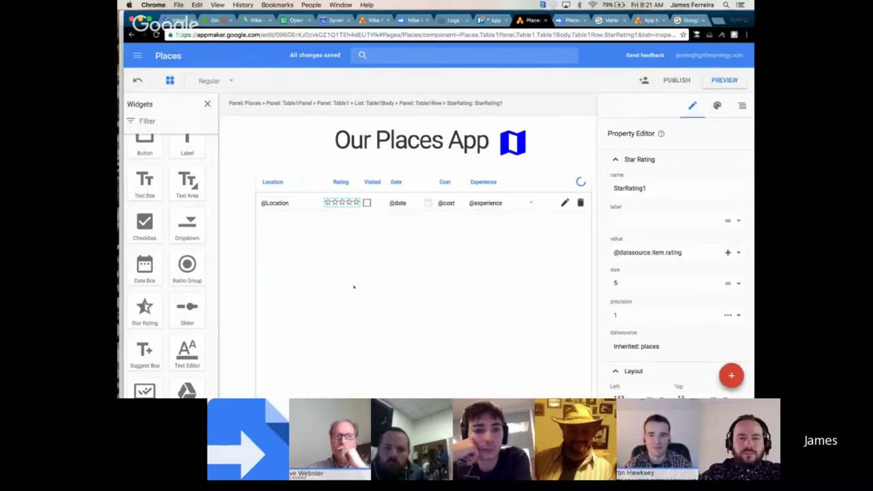
- Widen the table panel to 833 px by extending its right edge
scroll(353, 287, "right", 2)
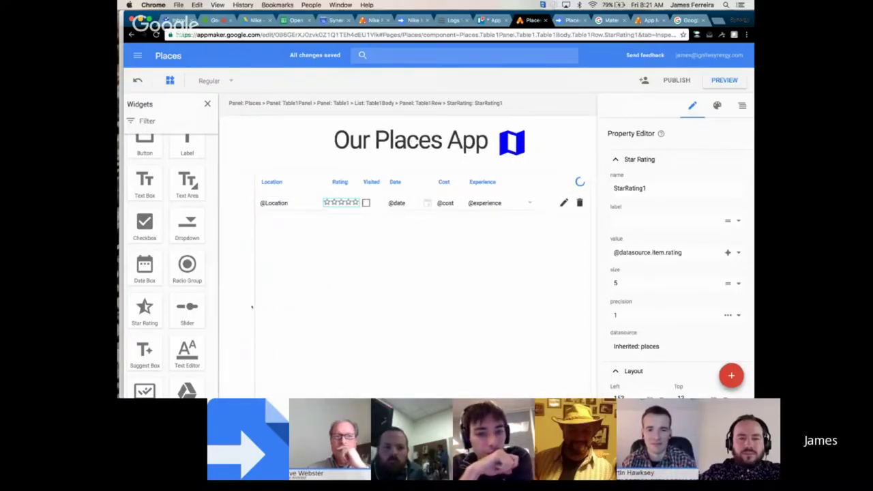
scroll(514, 316, "right", 3)
left_click(546, 323)
left_click(546, 312)
left_click_drag(545, 301, 577, 302)
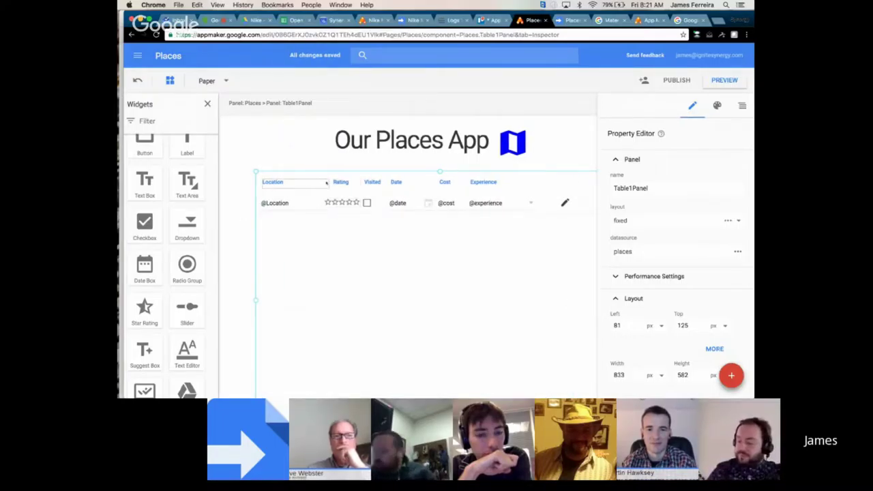
- Shift the Rating through Experience headers, their row fields and the edit button slightly right, away from the Location column
left_click(348, 192)
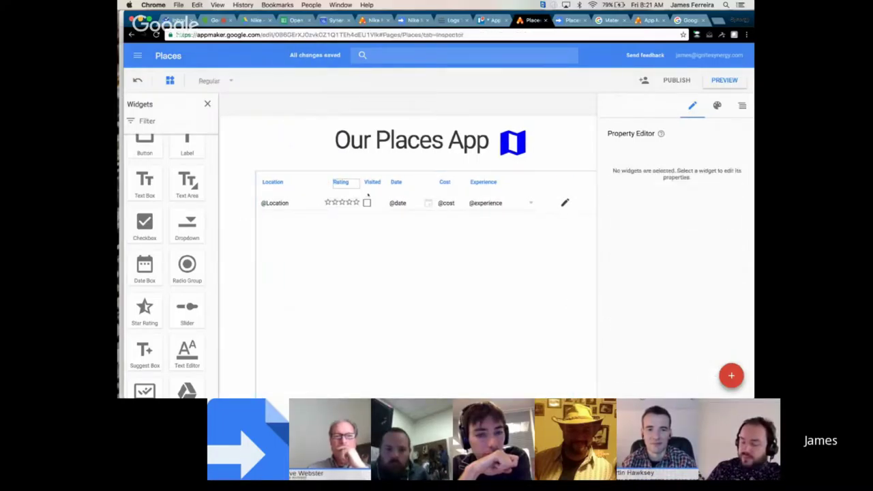
left_click_drag(368, 196, 546, 201)
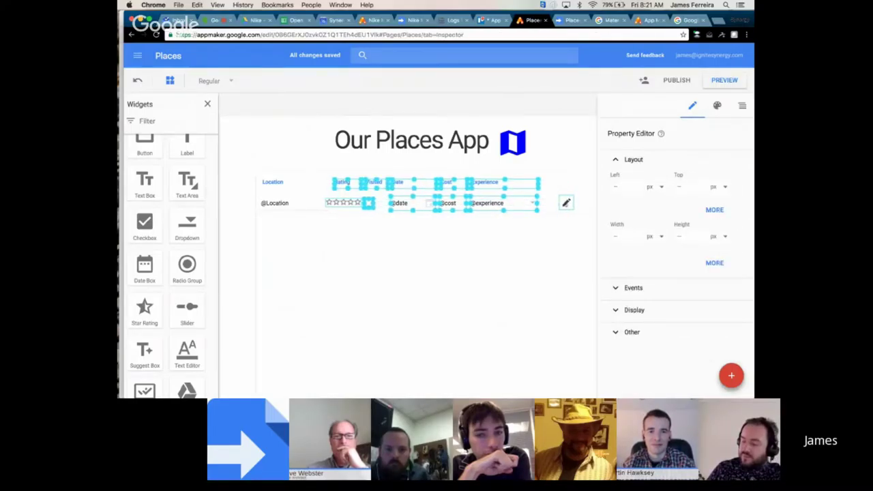
key("Right")
key("Right")
key("Right")
key("Right")
key("Right")
key("Right")
key("Right")
key("Right")
key("Right")
key("Right")
key("Right")
key("Right")
key("Right")
key("Right")
key("Right")
key("Right")
key("Right")
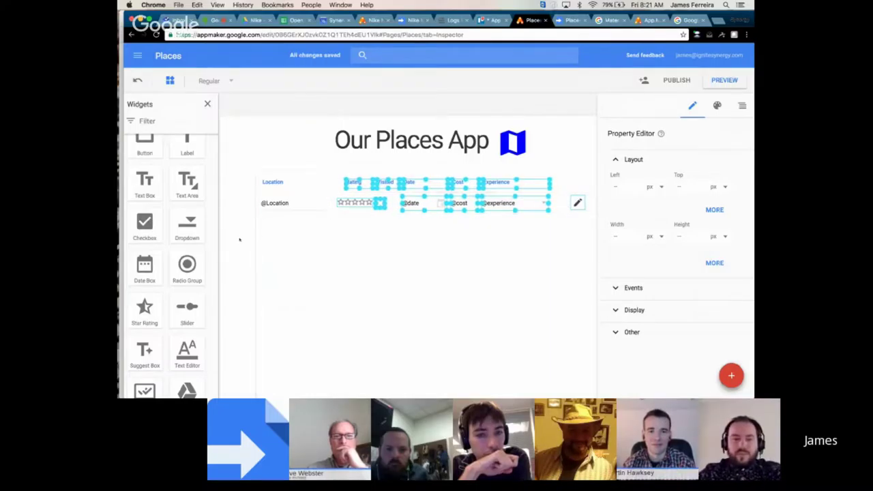
left_click(239, 240)
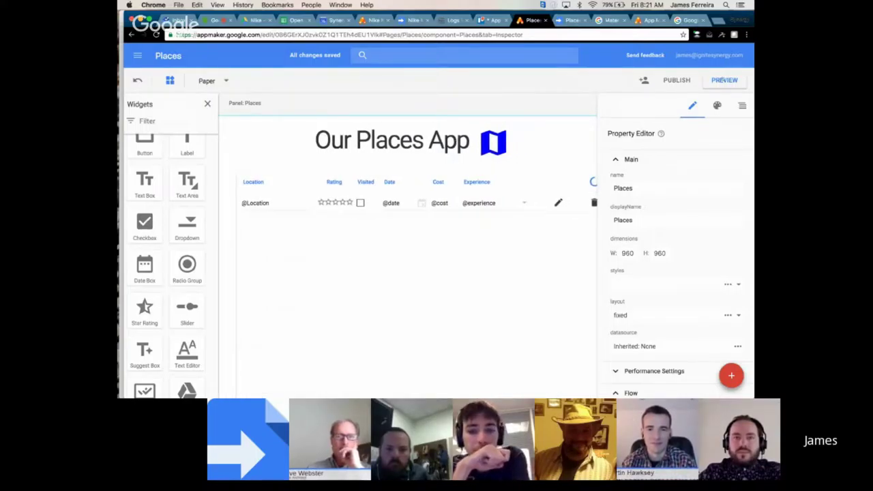
- Preview the app and set the New York, NY row's experience to Bad
left_click(724, 80)
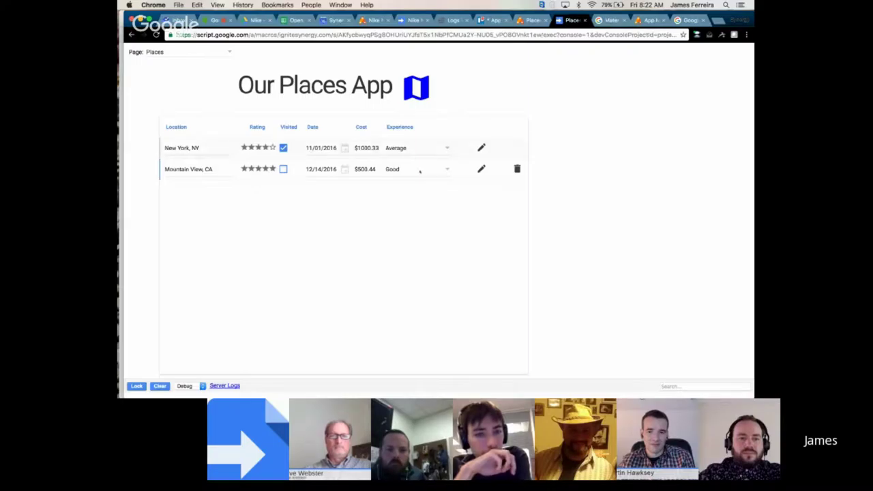
left_click(448, 153)
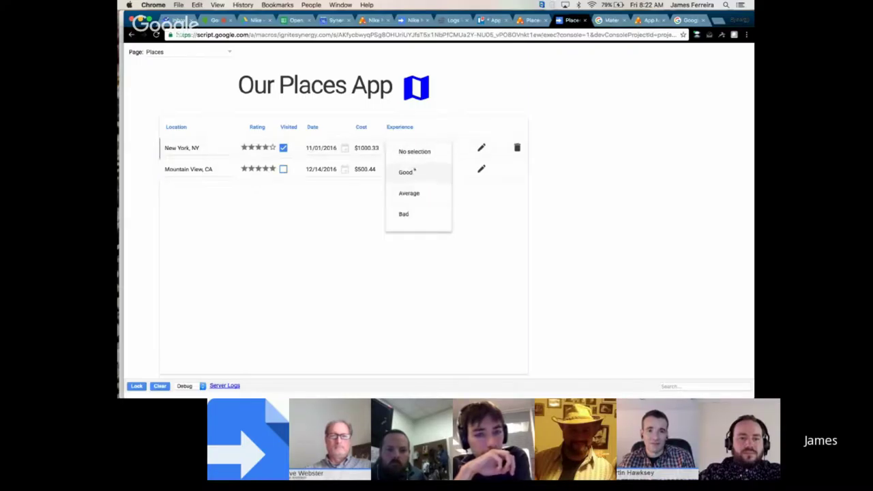
left_click(407, 212)
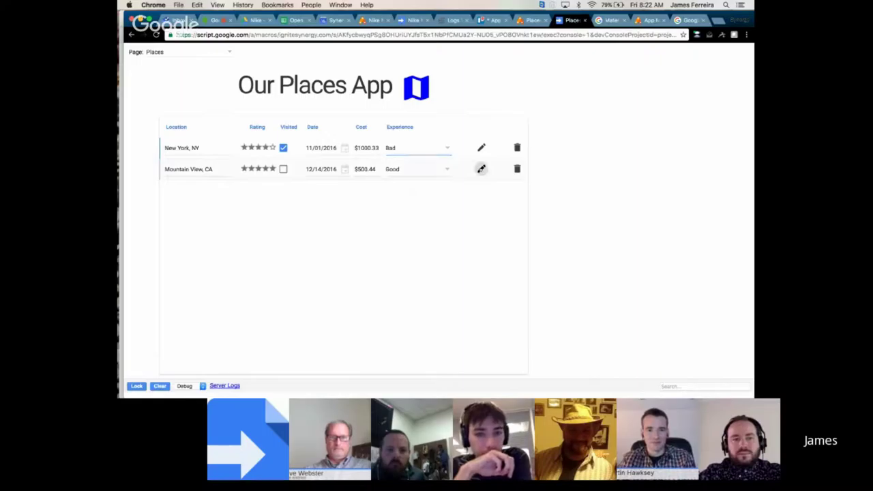
- Open the Mountain View, CA record in the edit dialog, mark it as visited and close the dialog
left_click(481, 169)
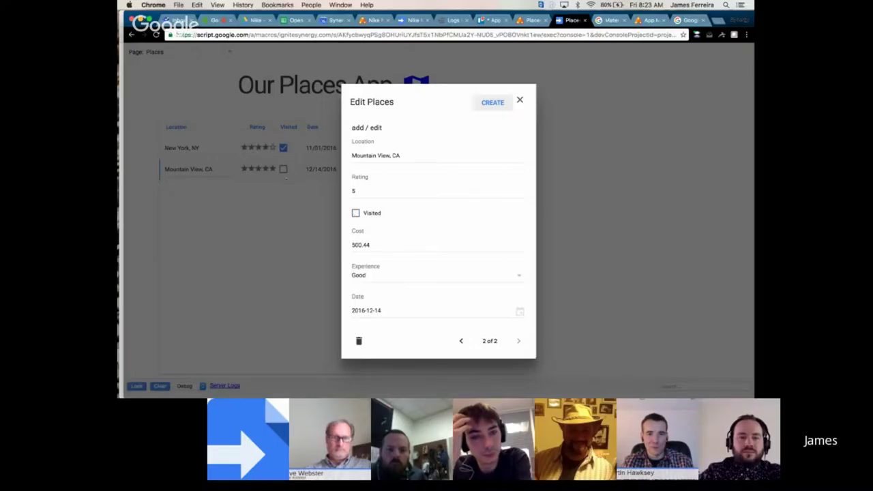
left_click(355, 213)
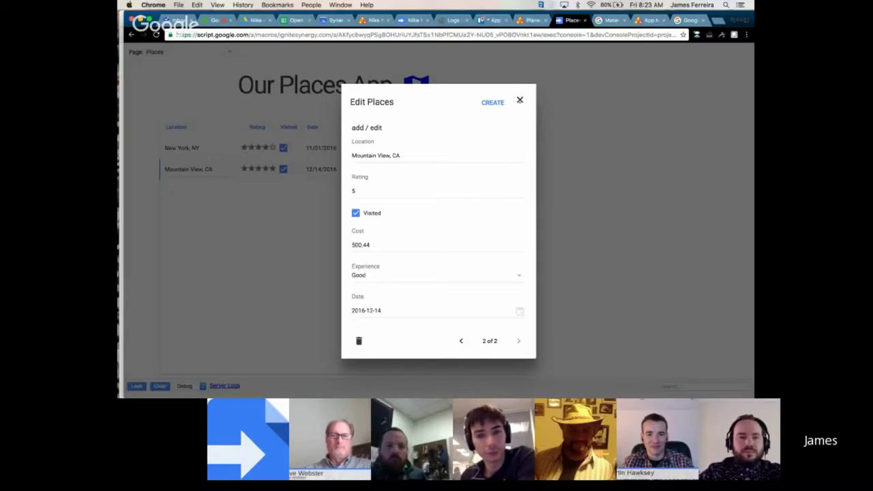
left_click(519, 99)
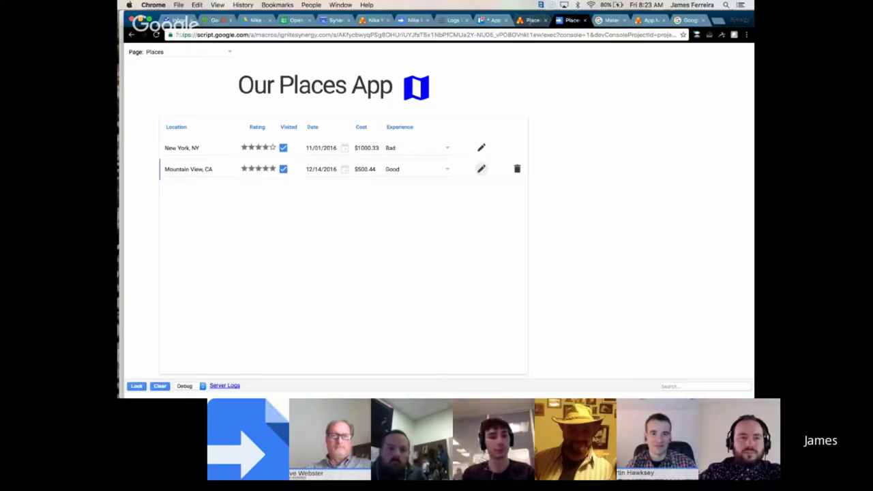
- Return to the app editor, create a new page and set its datasource to places
left_click(532, 20)
scroll(200, 253, "up", 3)
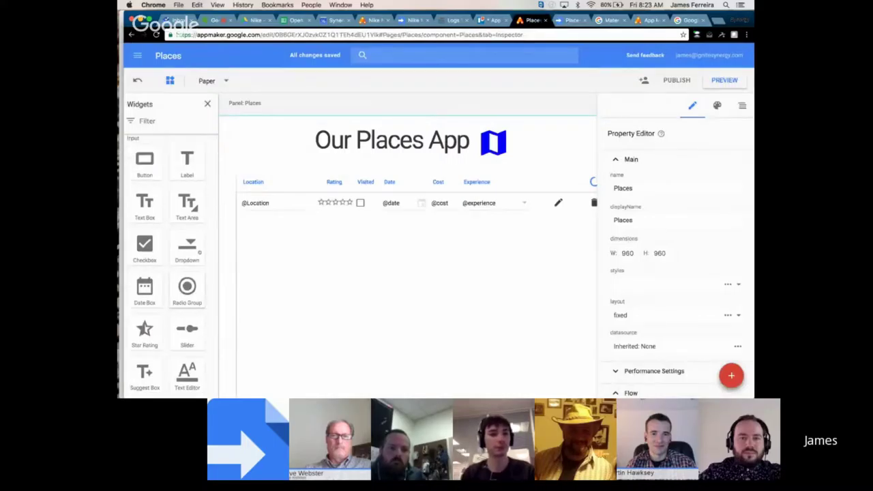
left_click(208, 104)
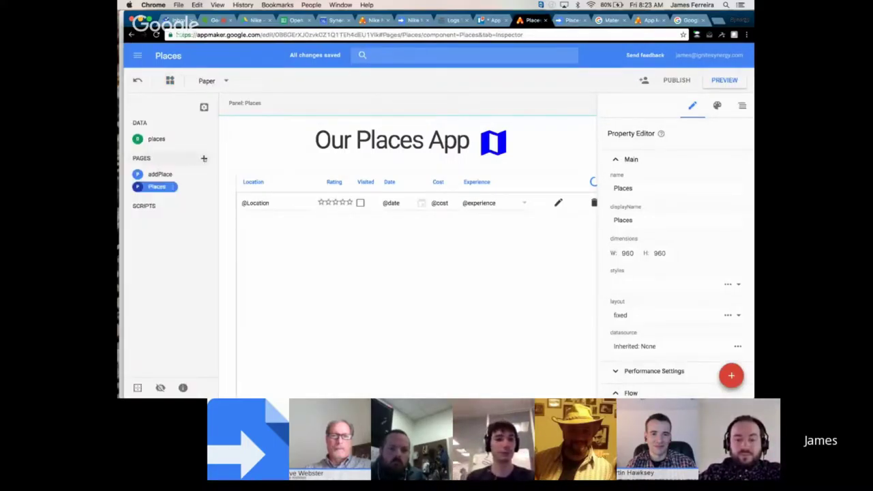
left_click(203, 158)
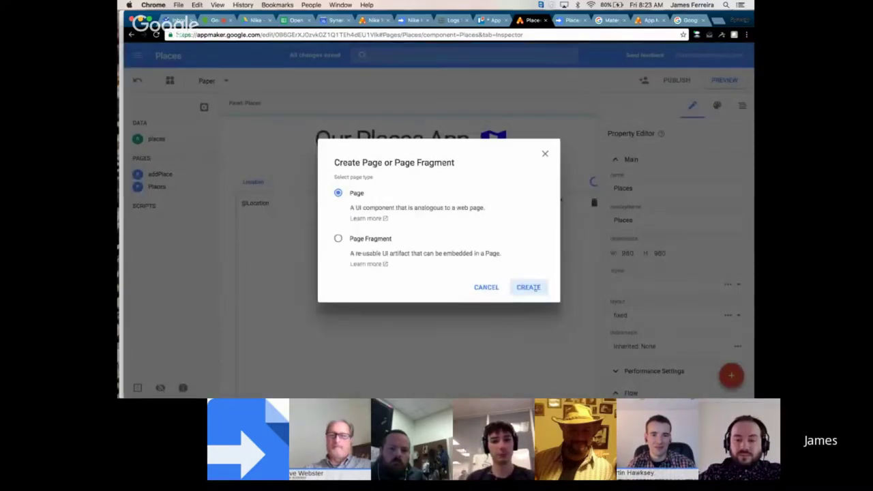
left_click(532, 288)
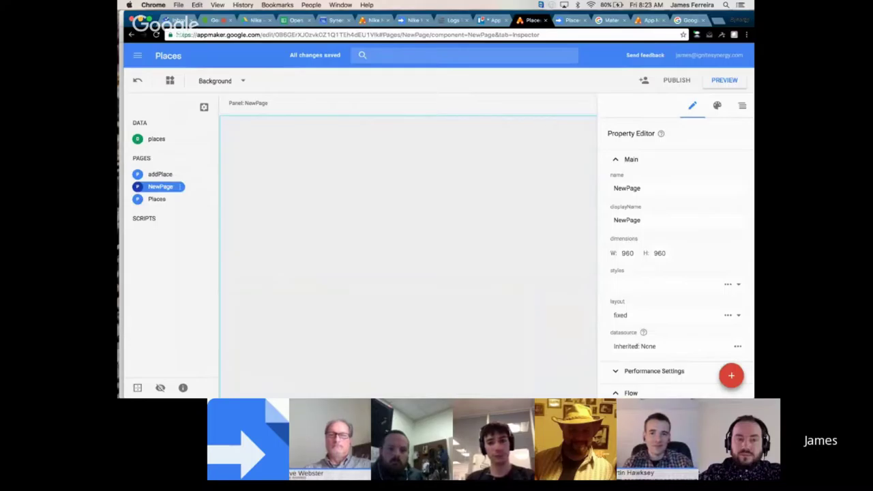
left_click(638, 345)
left_click(530, 360)
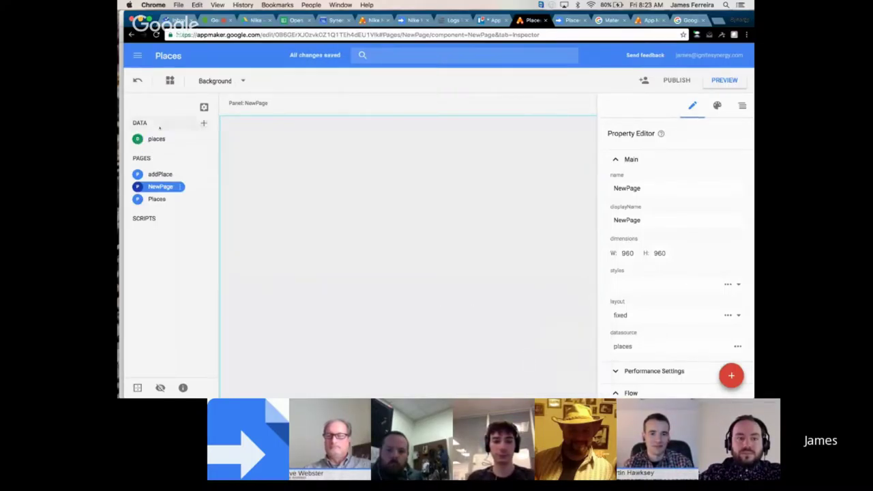
- Add a Google Map widget in the new page's upper-left corner, flush with the top edge, and enlarge it to roughly double size
left_click(170, 80)
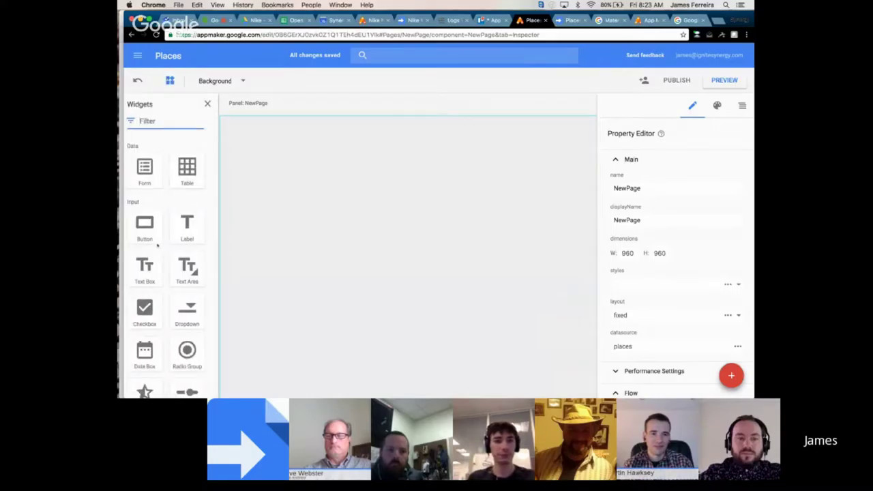
scroll(158, 245, "down", 10)
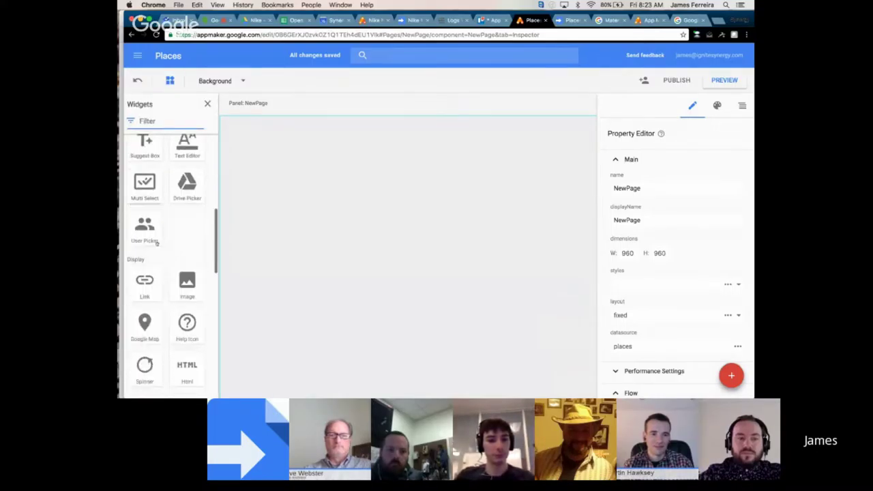
left_click_drag(145, 315, 246, 171)
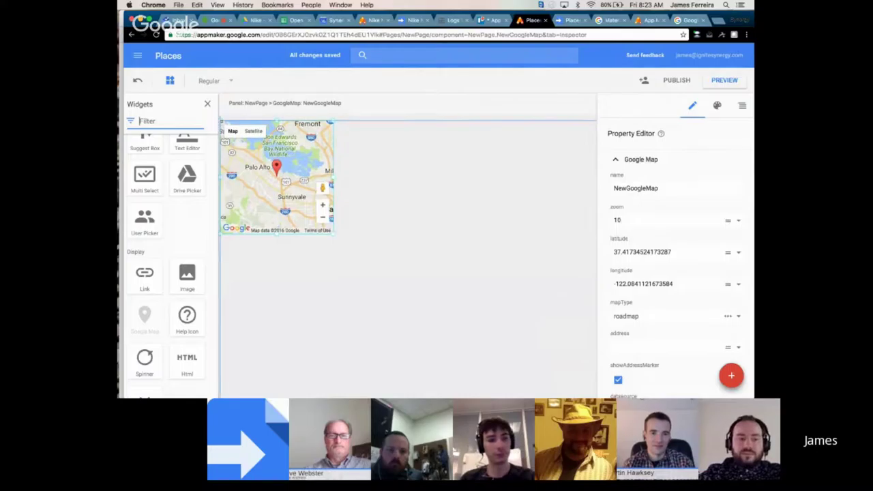
scroll(657, 331, "down", 8)
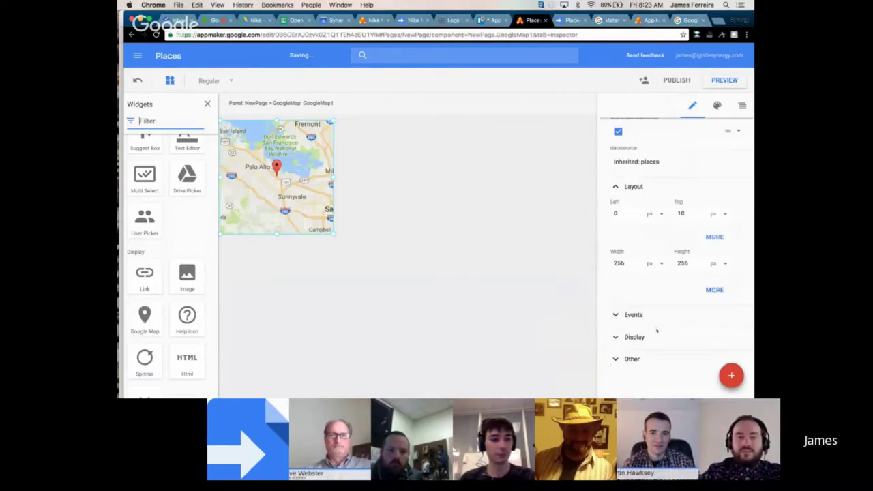
left_click(679, 205)
left_click(293, 238)
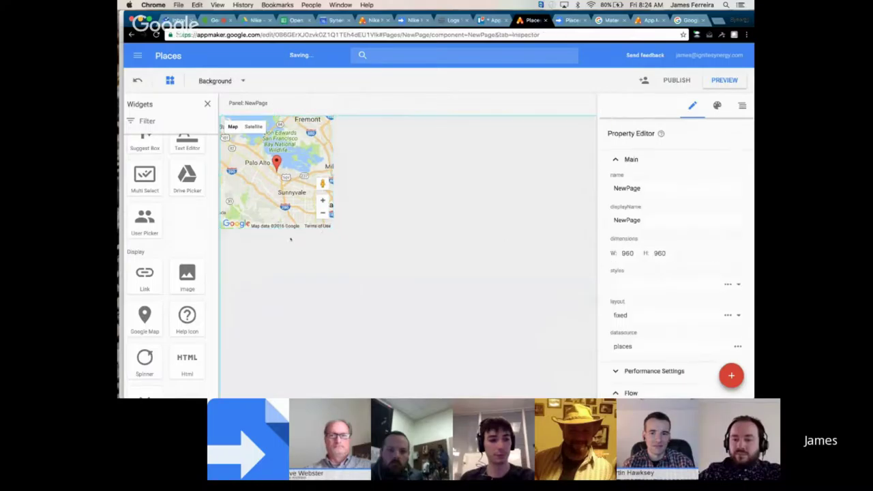
left_click(328, 228)
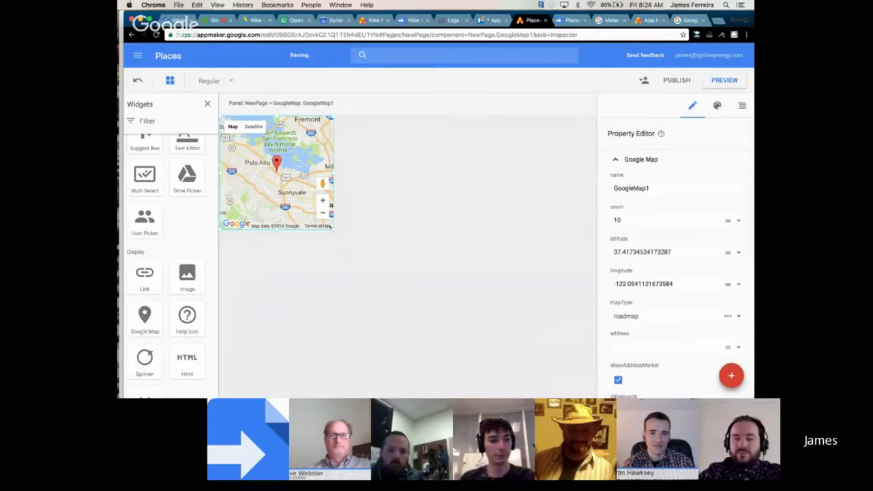
left_click_drag(333, 230, 471, 335)
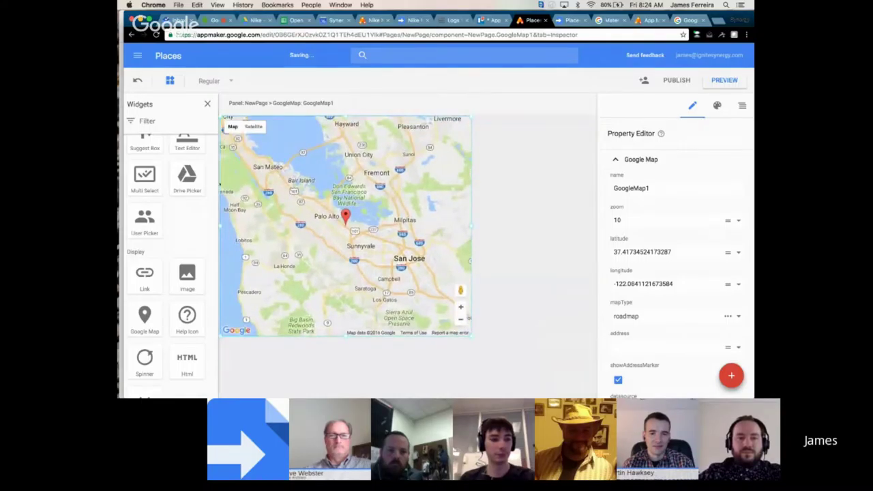
- Add an Icon-style button over the map's upper-right corner and set its text to close
scroll(172, 210, "up", 1)
scroll(172, 210, "up", 5)
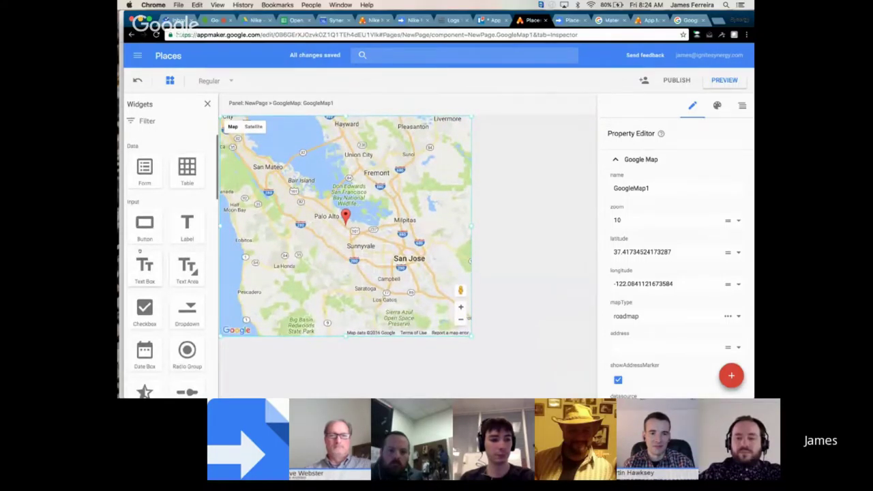
left_click_drag(145, 225, 450, 124)
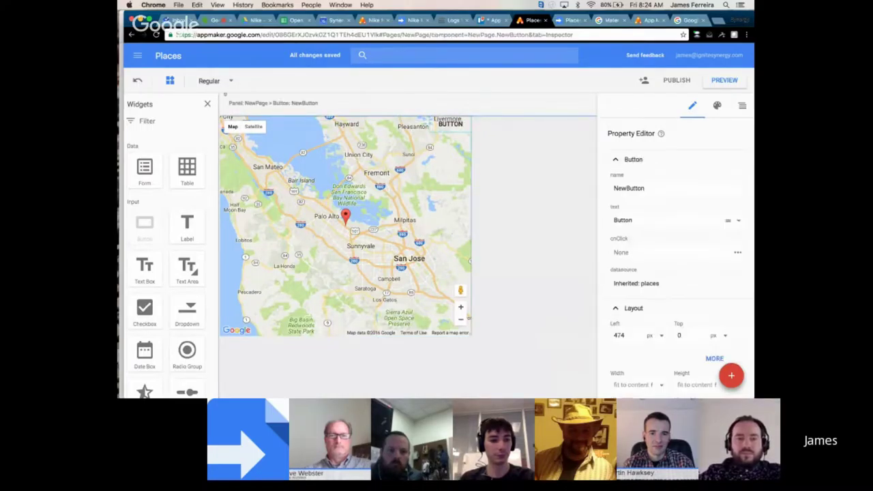
left_click(213, 81)
left_click(220, 91)
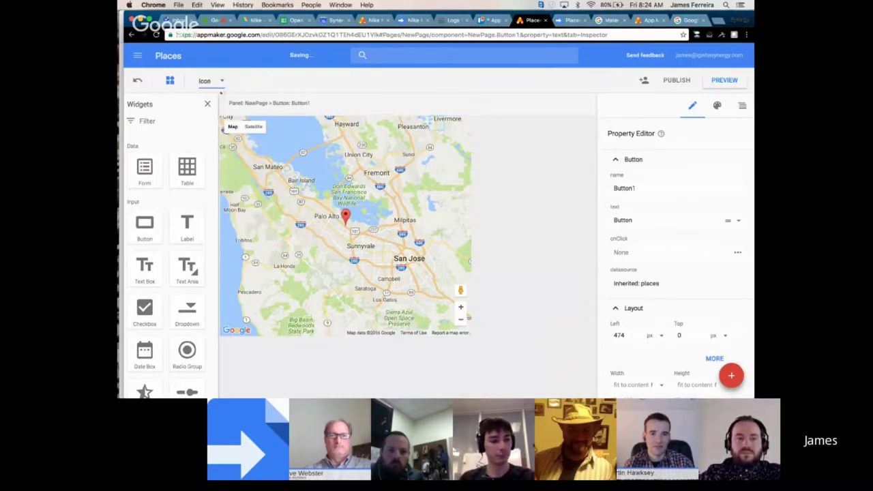
left_click(633, 220)
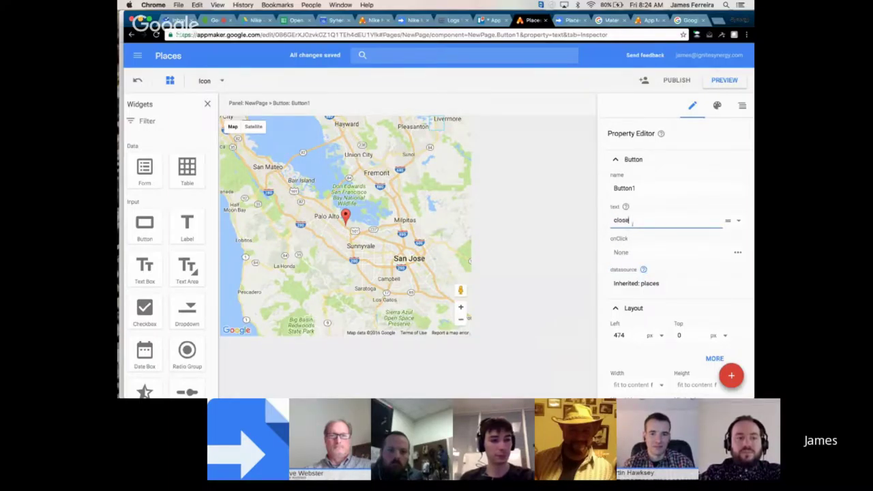
type("closee")
key("BackSpace")
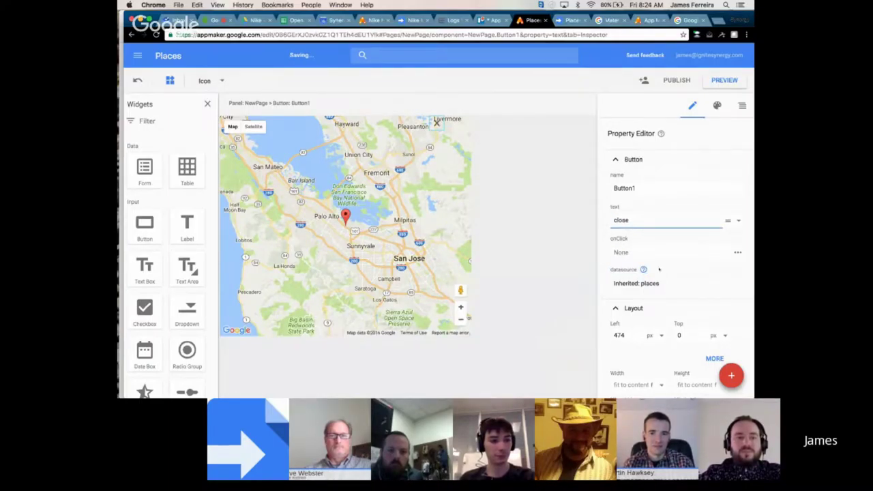
- Set the close button's onClick action to Close Dialog and move the button into the map's upper-right corner
left_click(662, 254)
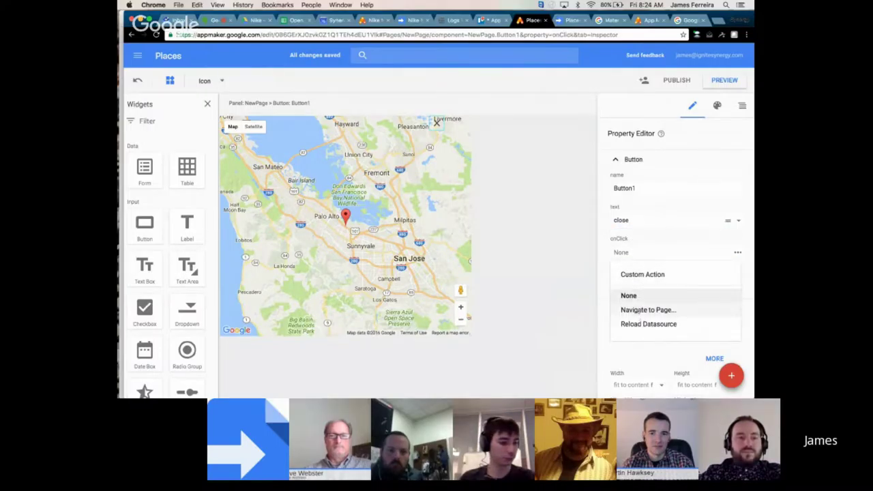
scroll(639, 311, "down", 2)
scroll(639, 311, "down", 2)
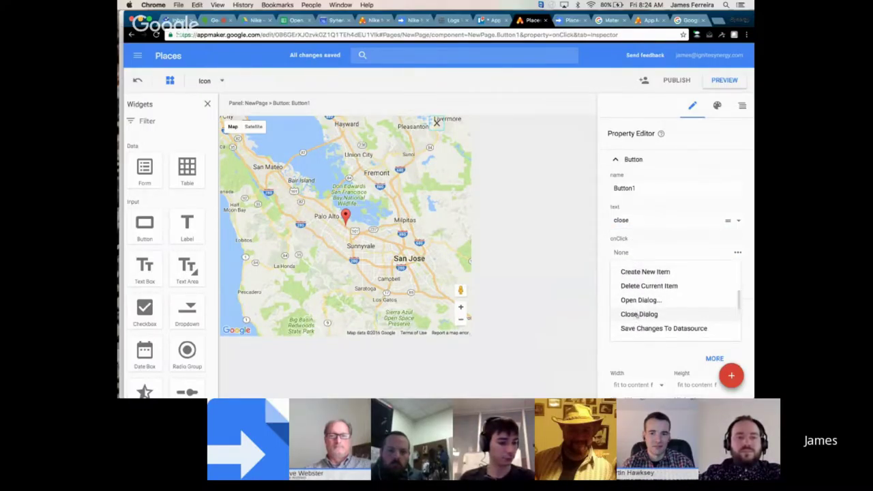
left_click(637, 316)
left_click_drag(437, 122, 465, 123)
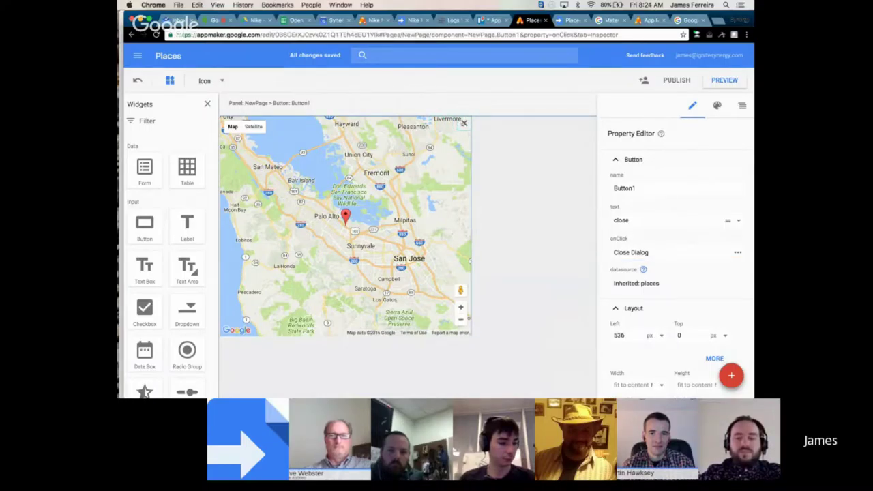
- Shrink the new page to fit the map, with a height of about 495 and the width trimmed to the map's right edge
left_click(588, 291)
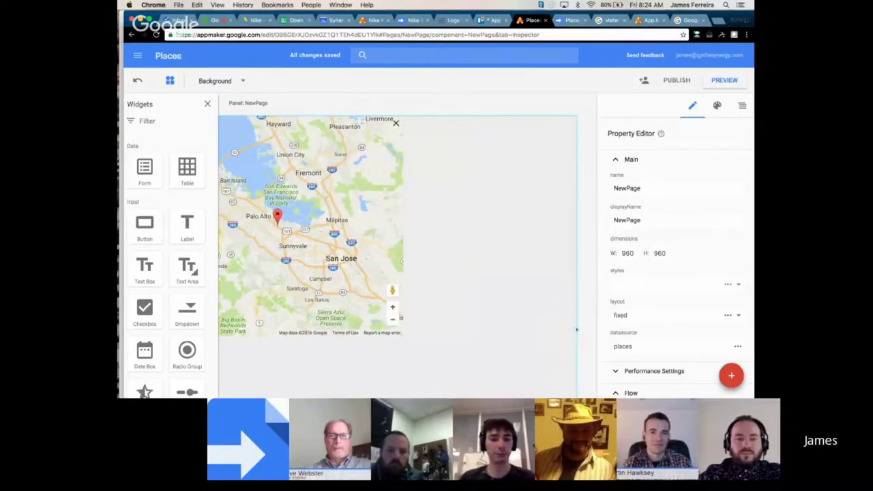
left_click_drag(576, 329, 478, 336)
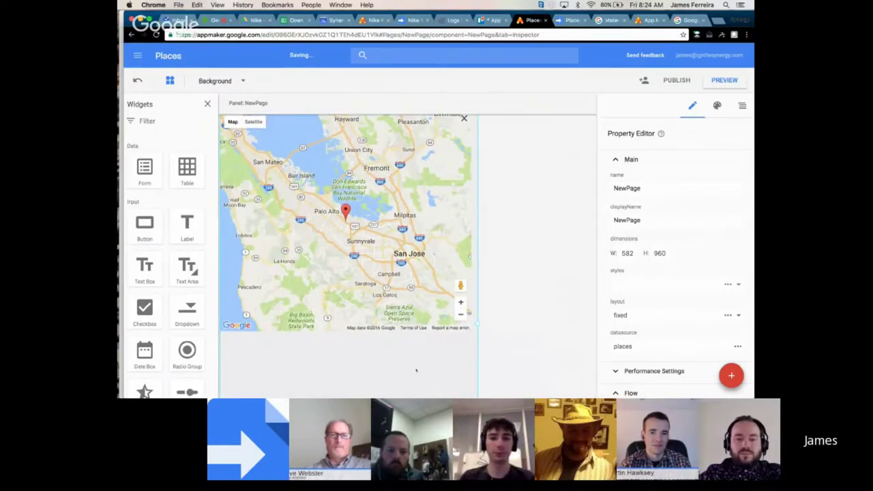
scroll(410, 365, "down", 3)
left_click_drag(352, 391, 350, 335)
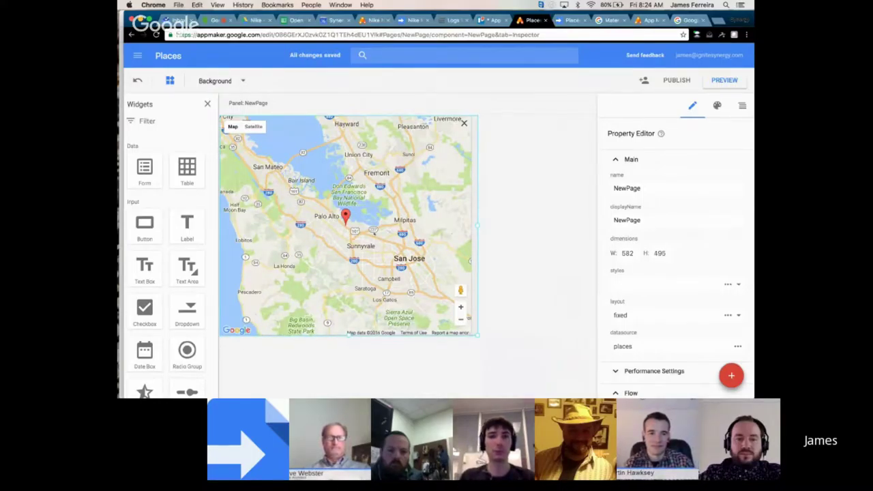
scroll(664, 266, "down", 5)
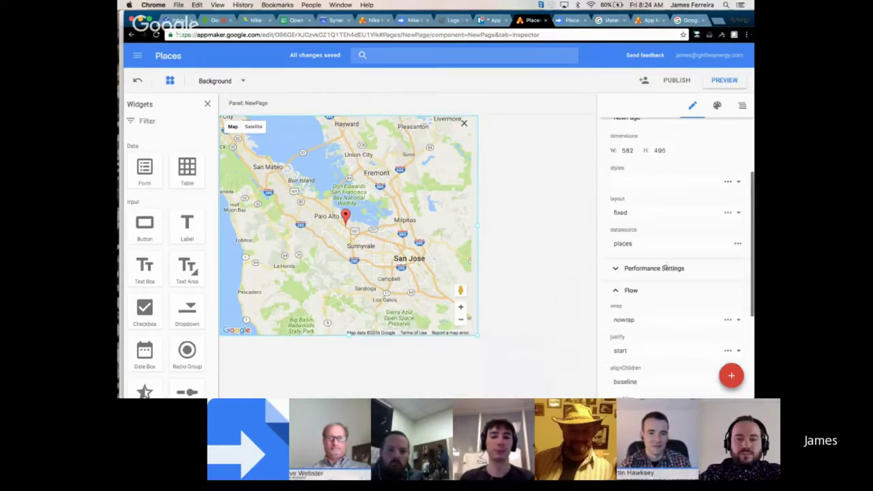
scroll(663, 269, "up", 5)
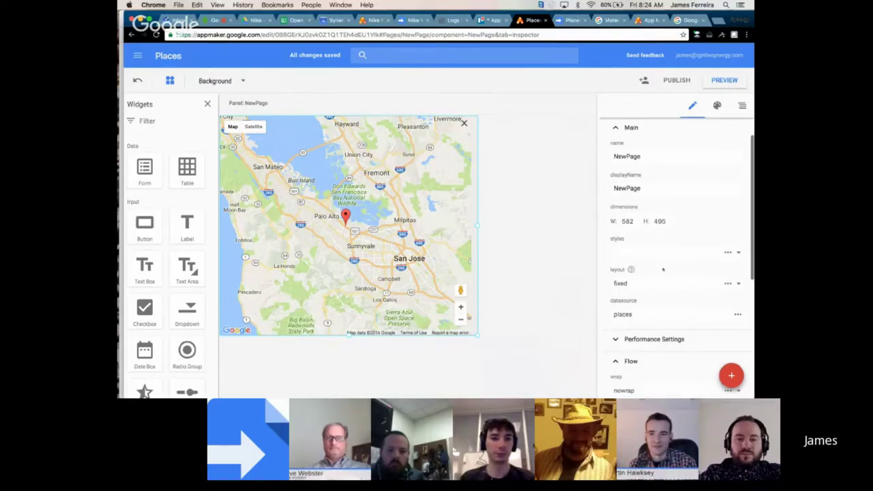
left_click(431, 227)
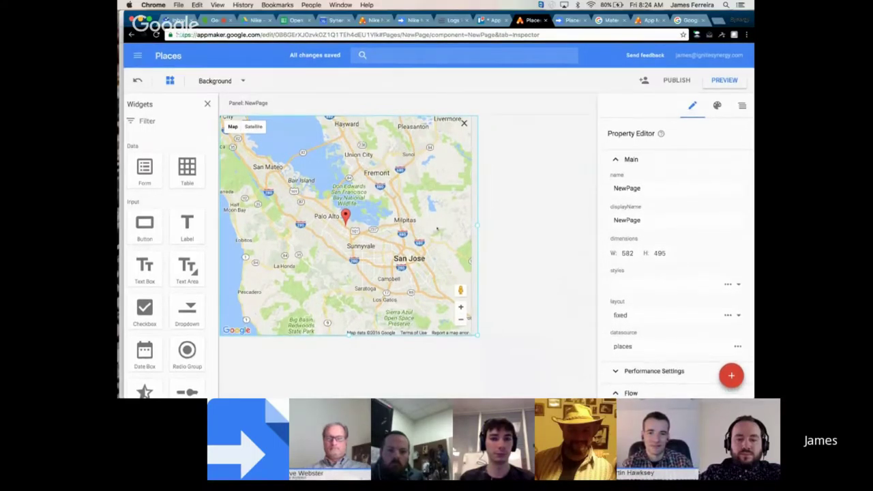
left_click(478, 227)
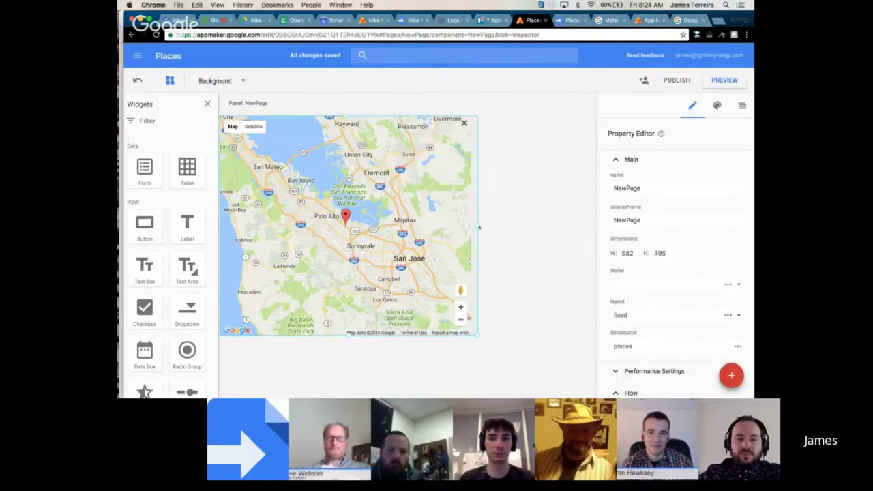
left_click_drag(478, 227, 472, 227)
left_click(470, 227)
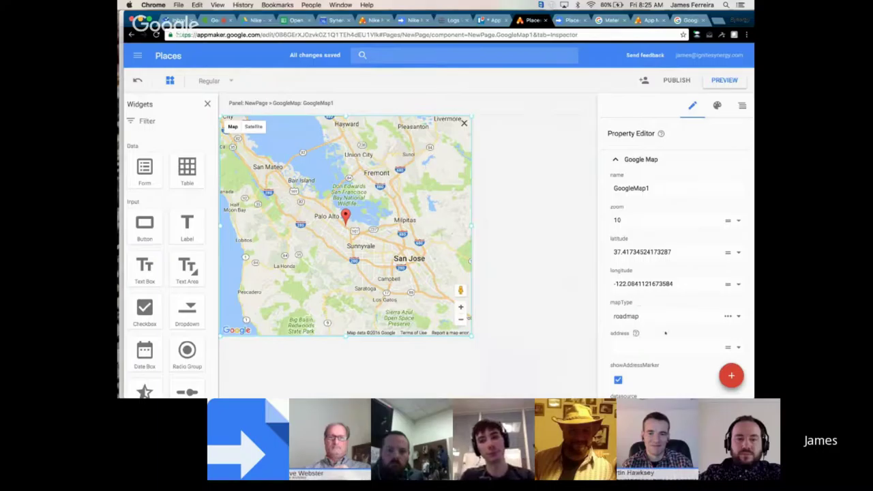
scroll(665, 333, "down", 1)
left_click(644, 315)
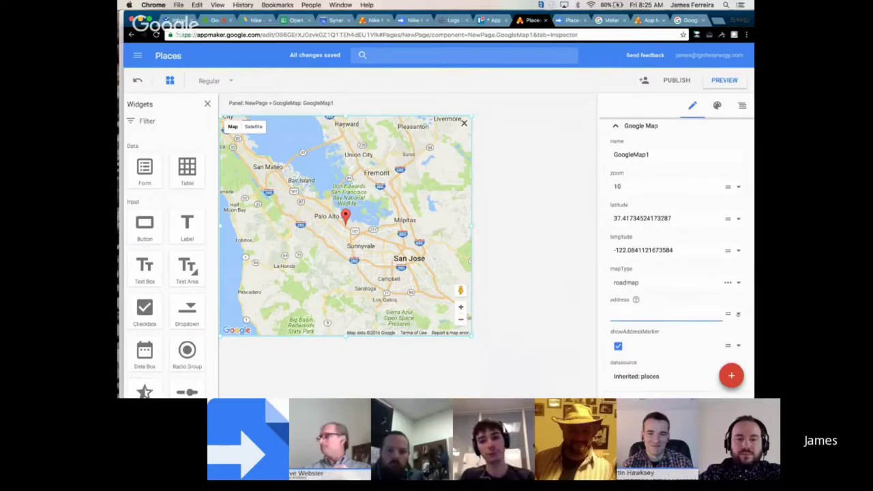
left_click(739, 313)
left_click(713, 321)
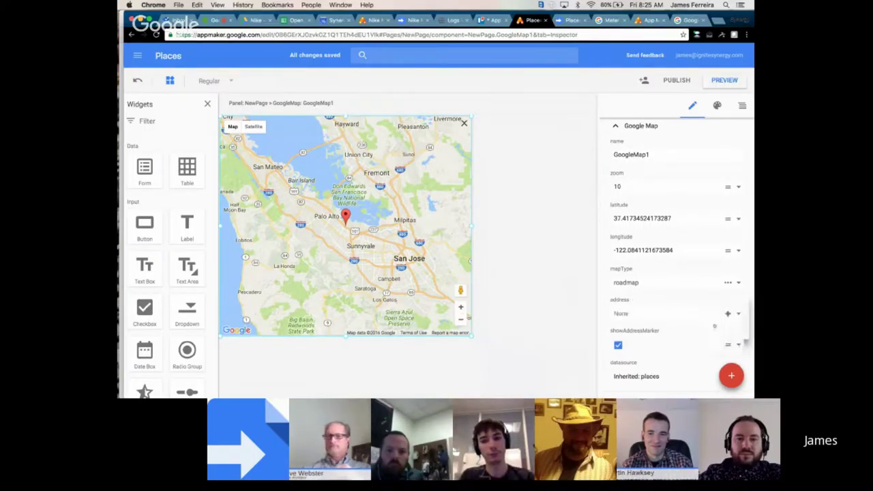
left_click(634, 357)
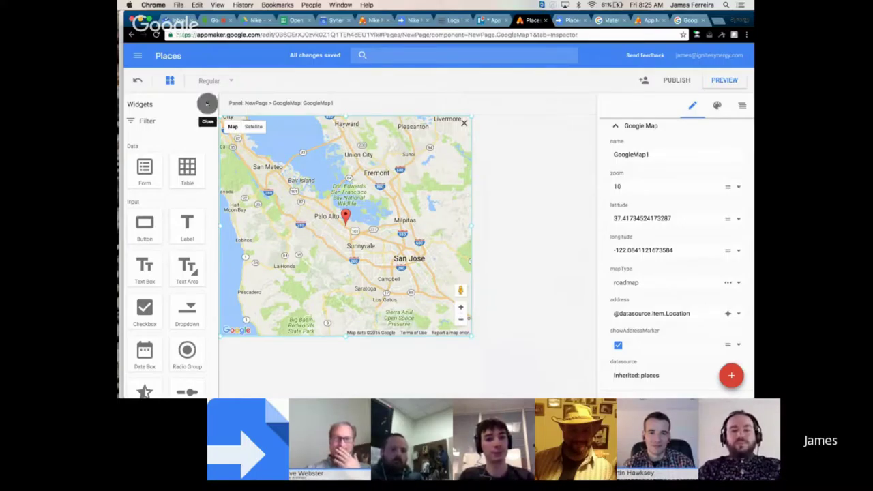
- On the Places page, add an Icon-style button with the text place to the table row, just before the edit pencil
left_click(207, 104)
left_click(156, 199)
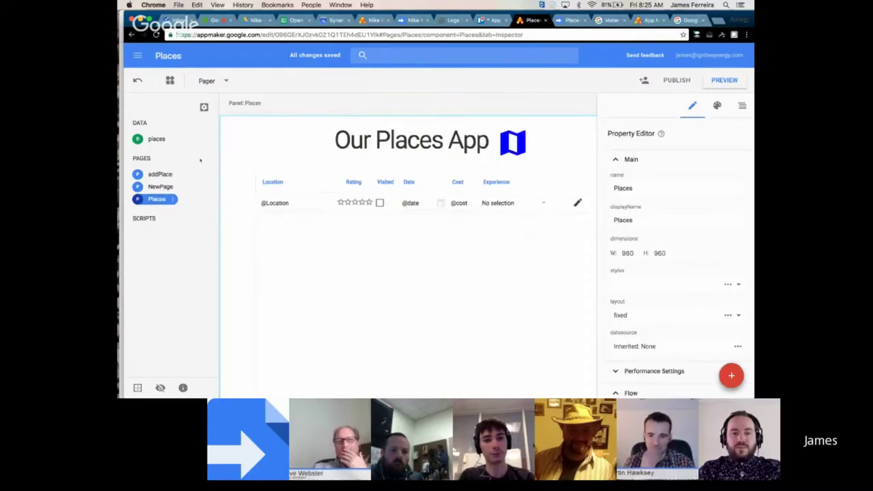
left_click(170, 81)
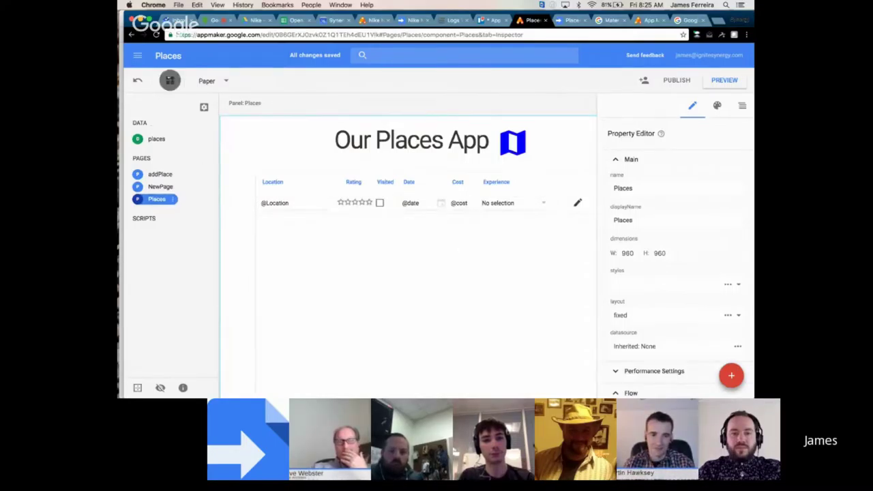
left_click_drag(145, 225, 577, 205)
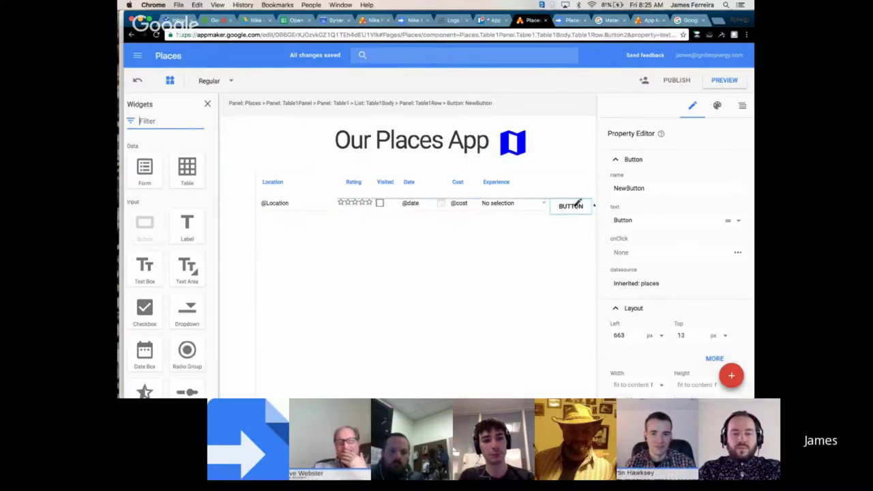
type("Pl")
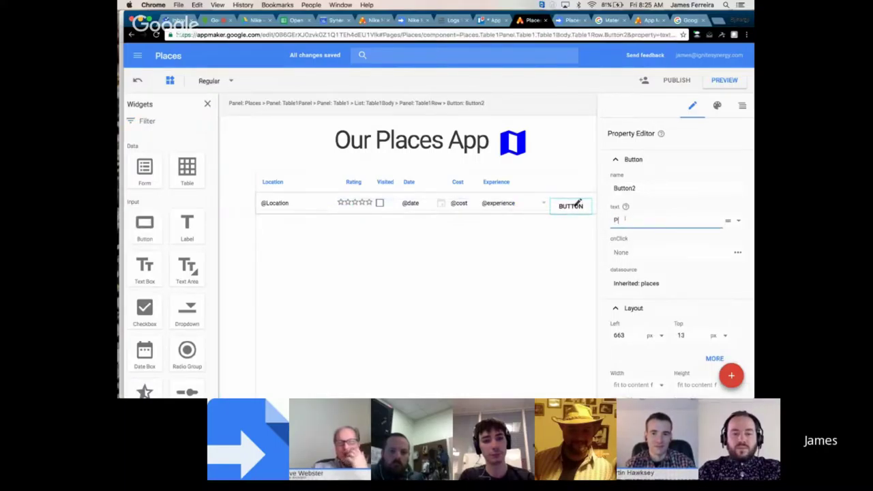
type("ace")
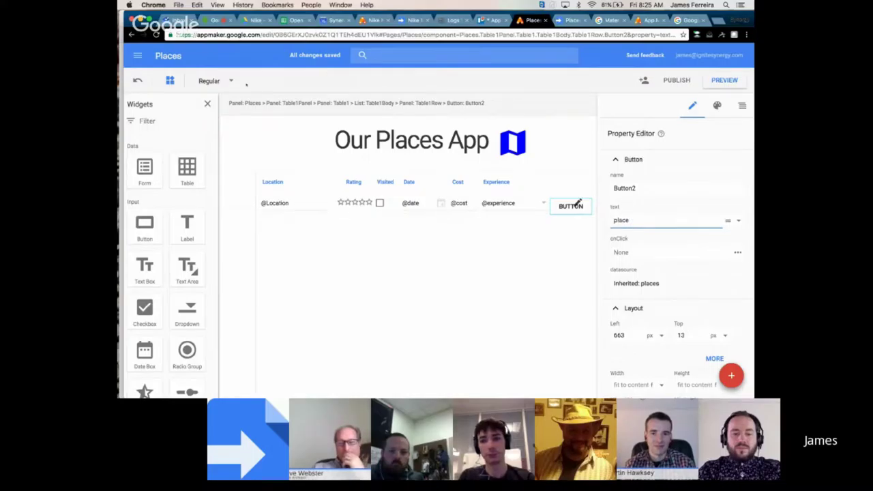
left_click(217, 81)
left_click(218, 94)
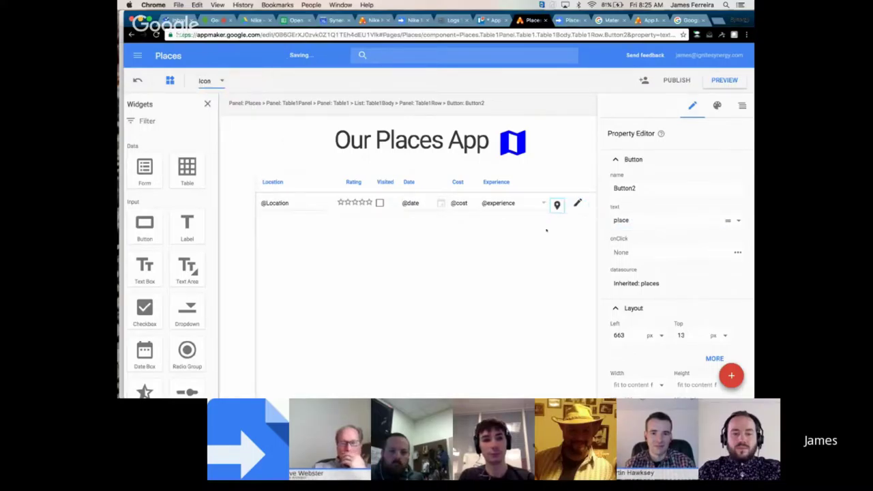
left_click_drag(557, 204, 561, 203)
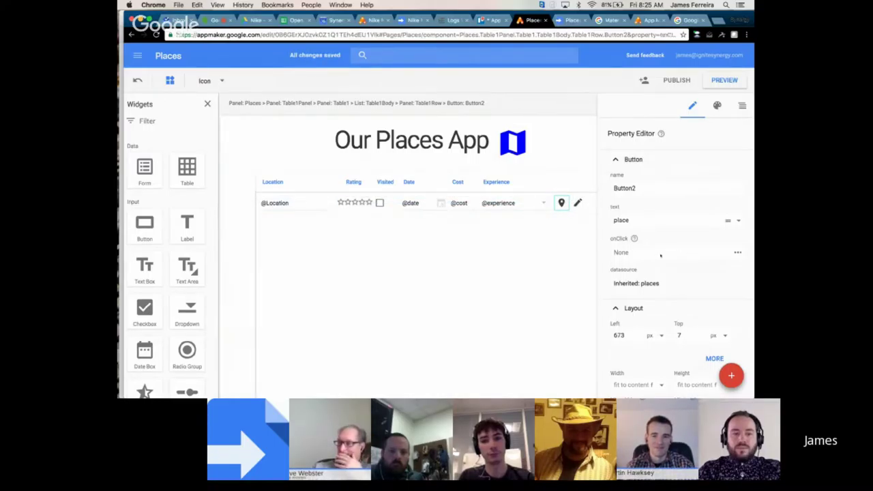
- Set the place button's onClick action to open NewPage as a dialog and return to the app's page list
left_click(661, 254)
scroll(641, 314, "down", 3)
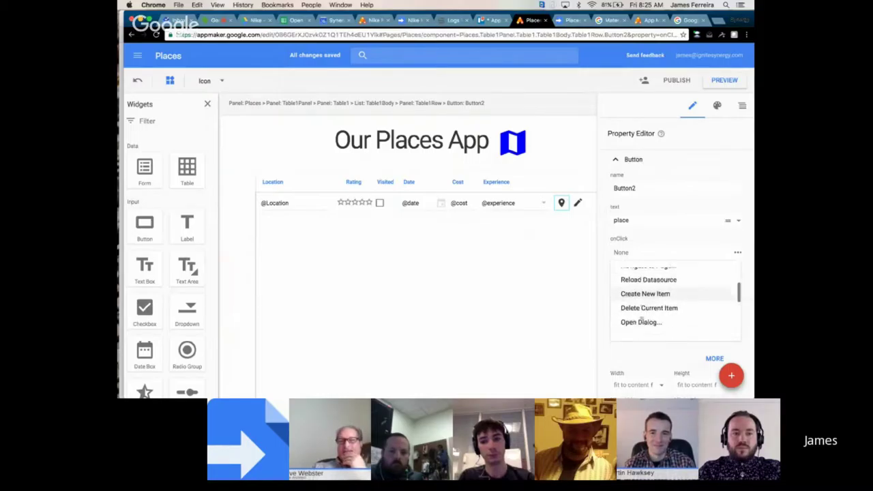
scroll(642, 320, "down", 1)
left_click(640, 306)
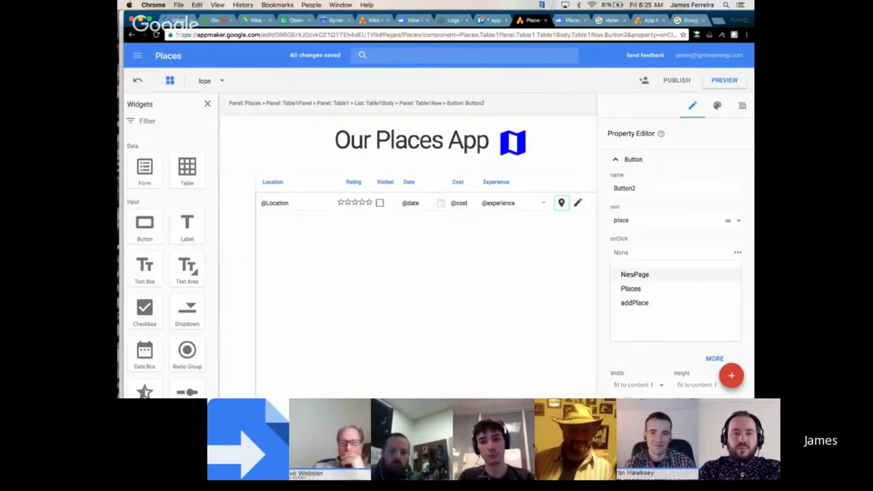
left_click(635, 274)
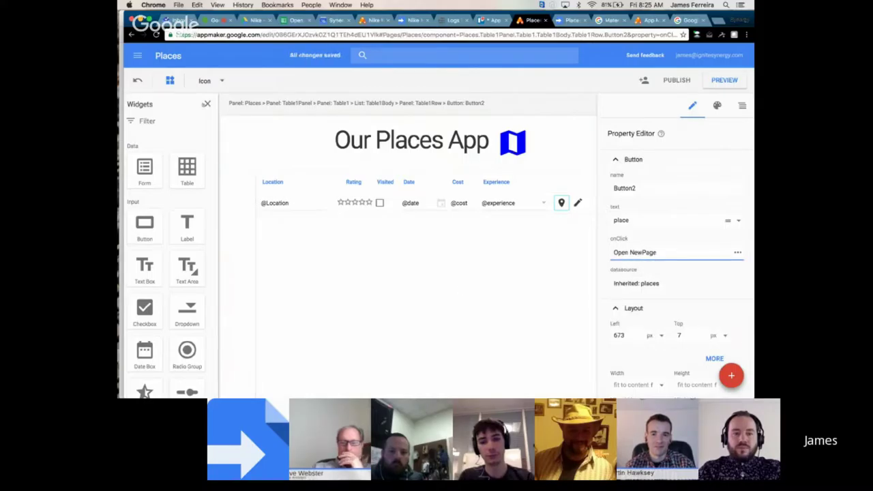
left_click(207, 104)
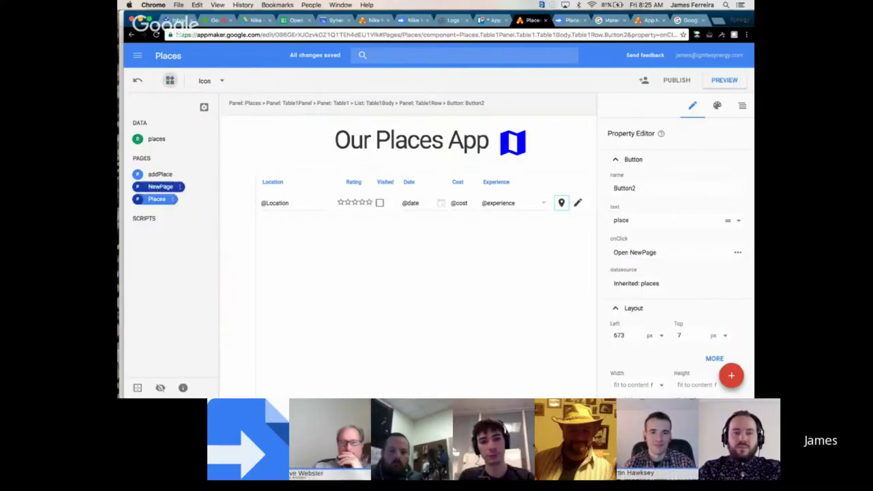
- Preview the app and check the map dialog for the Mountain View, CA and New York, NY records, closing each one
left_click(724, 80)
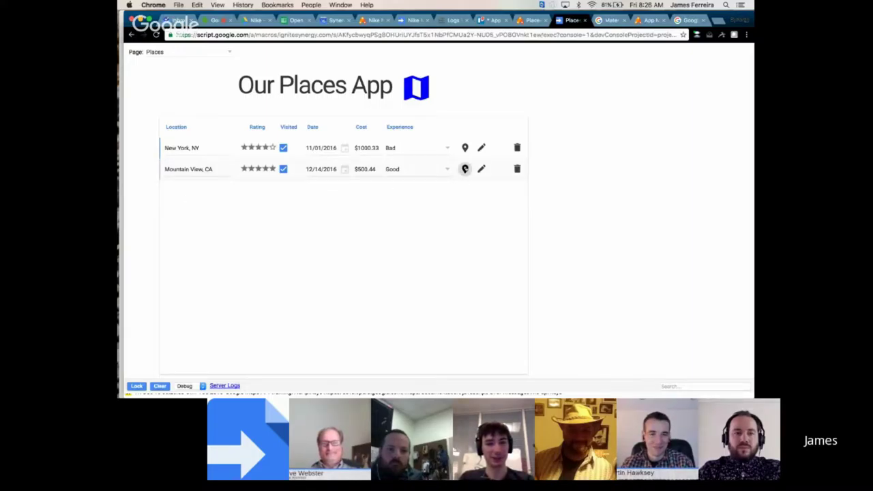
left_click(464, 169)
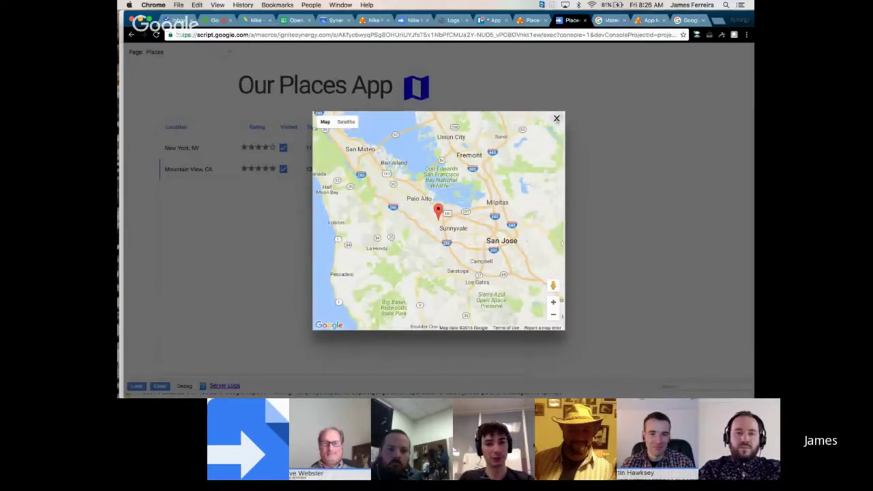
left_click(557, 119)
left_click(464, 147)
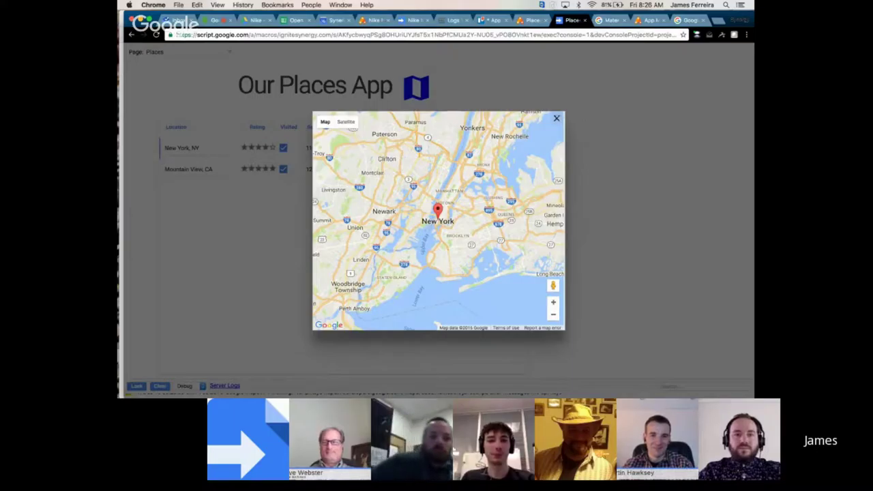
left_click(557, 118)
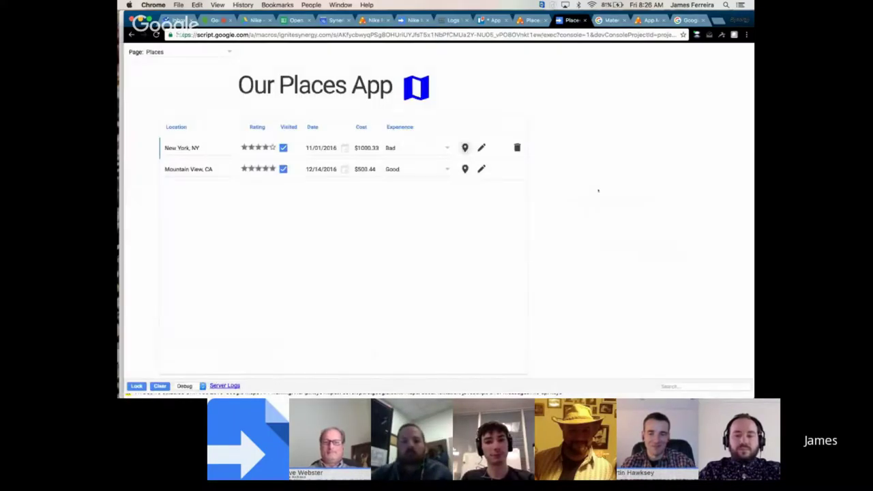
- Return to the app editor and switch to the Google Hangouts call to bring up its controls
left_click(532, 20)
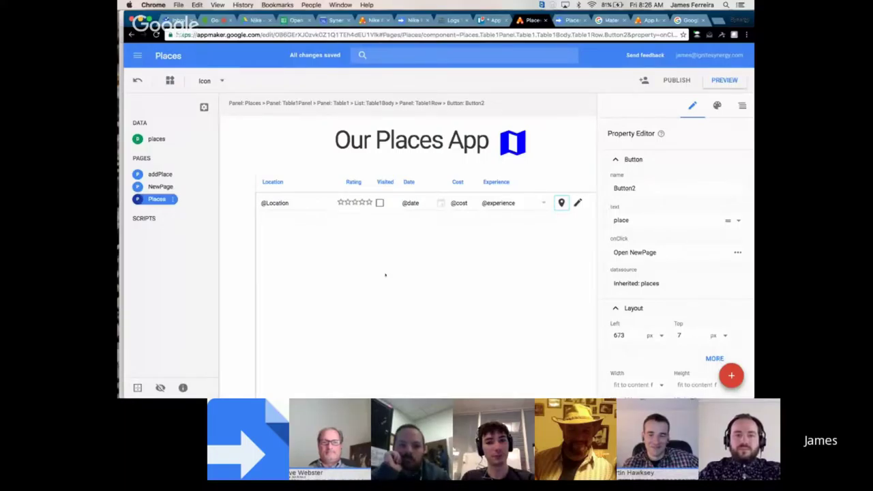
left_click(217, 20)
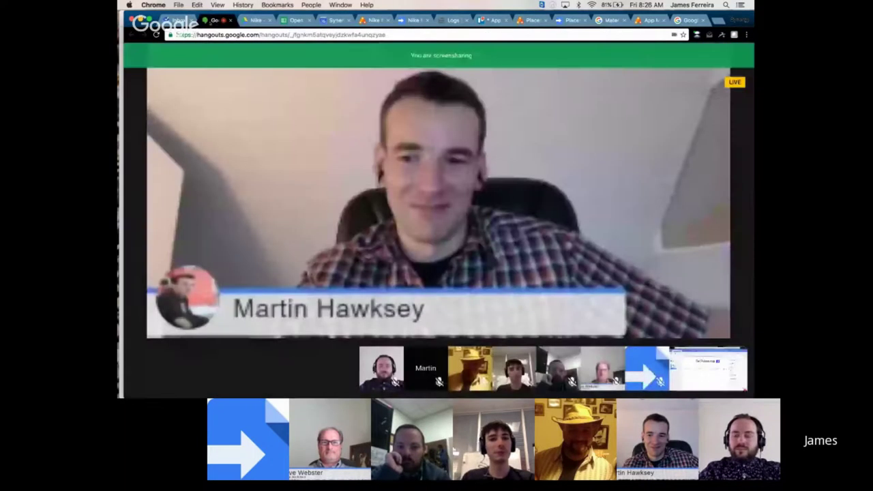
mouse_move(247, 117)
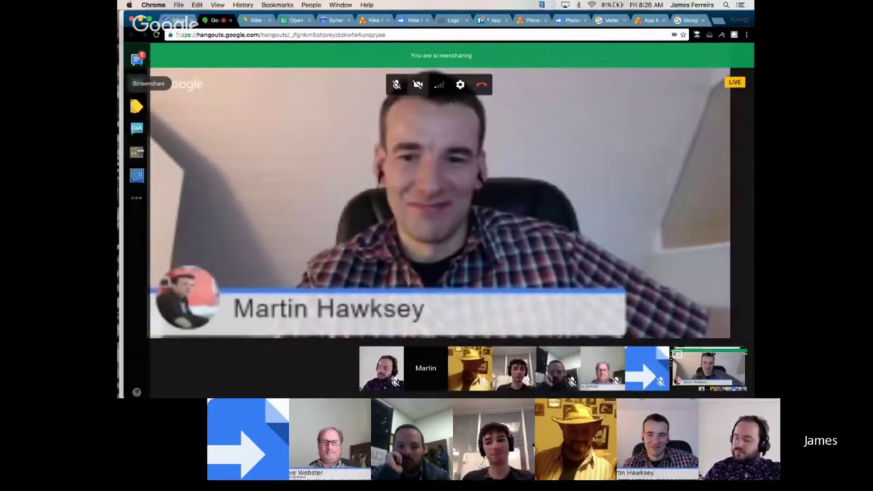